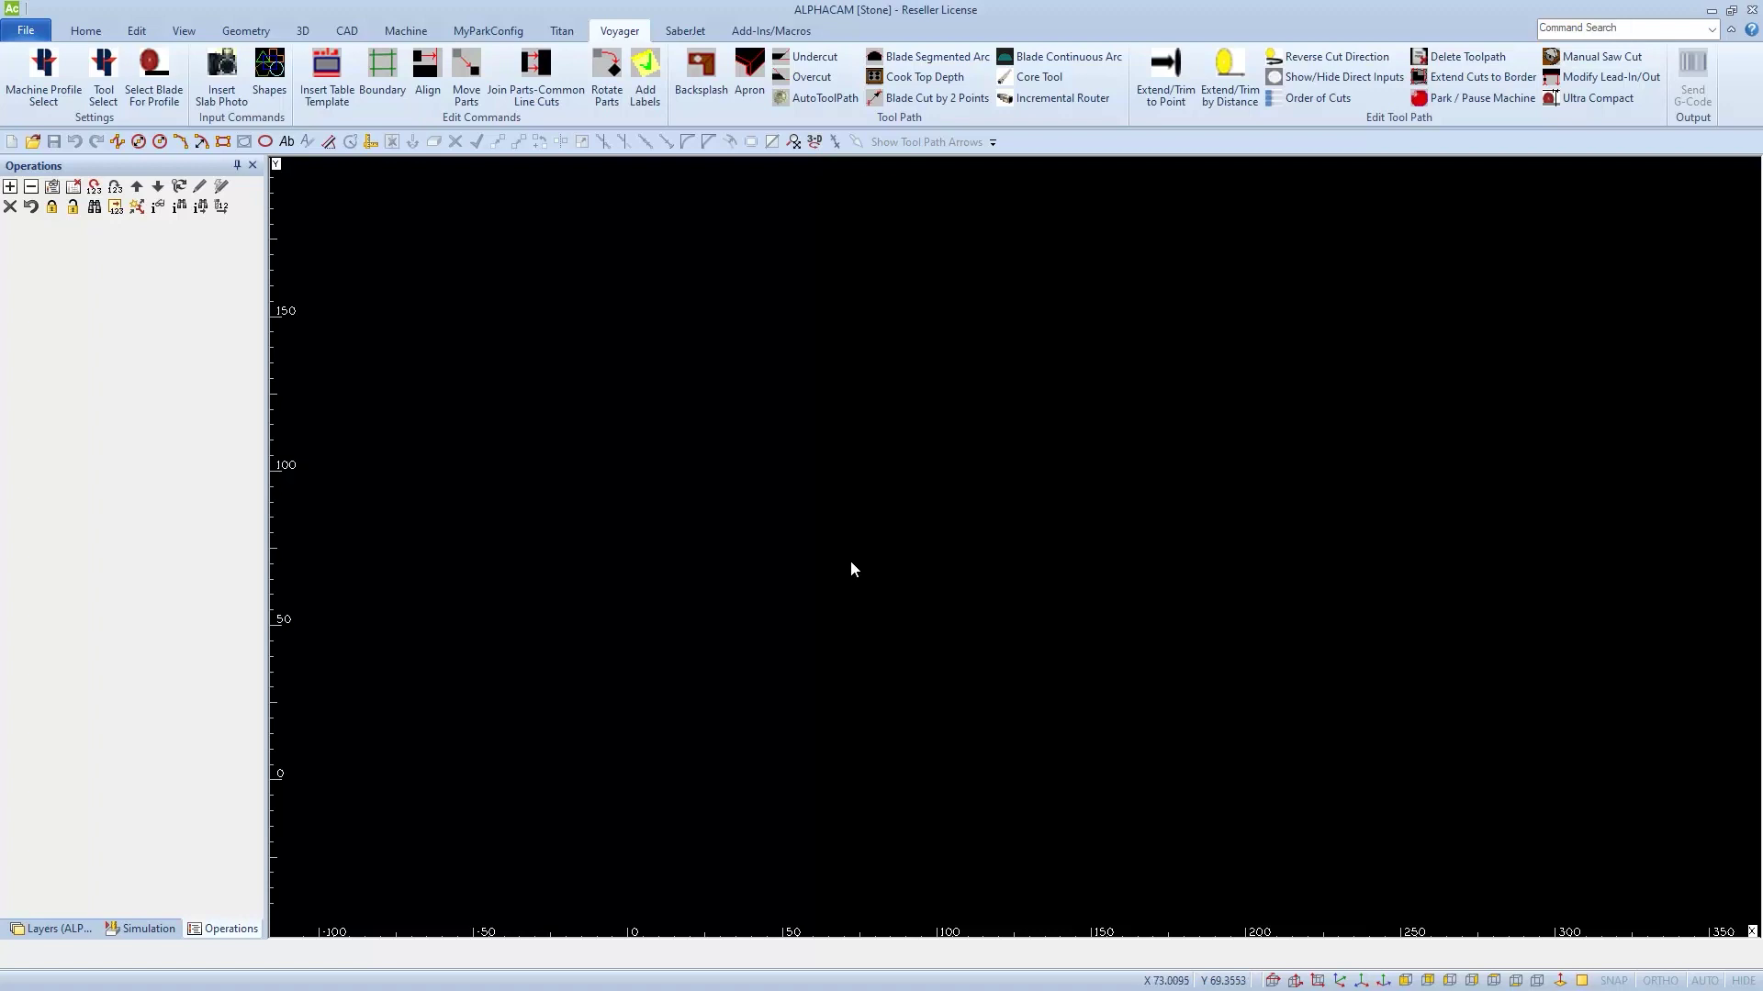
Start defining a new flat end tool with tool number 19 and offset number 19
left_click(410, 35)
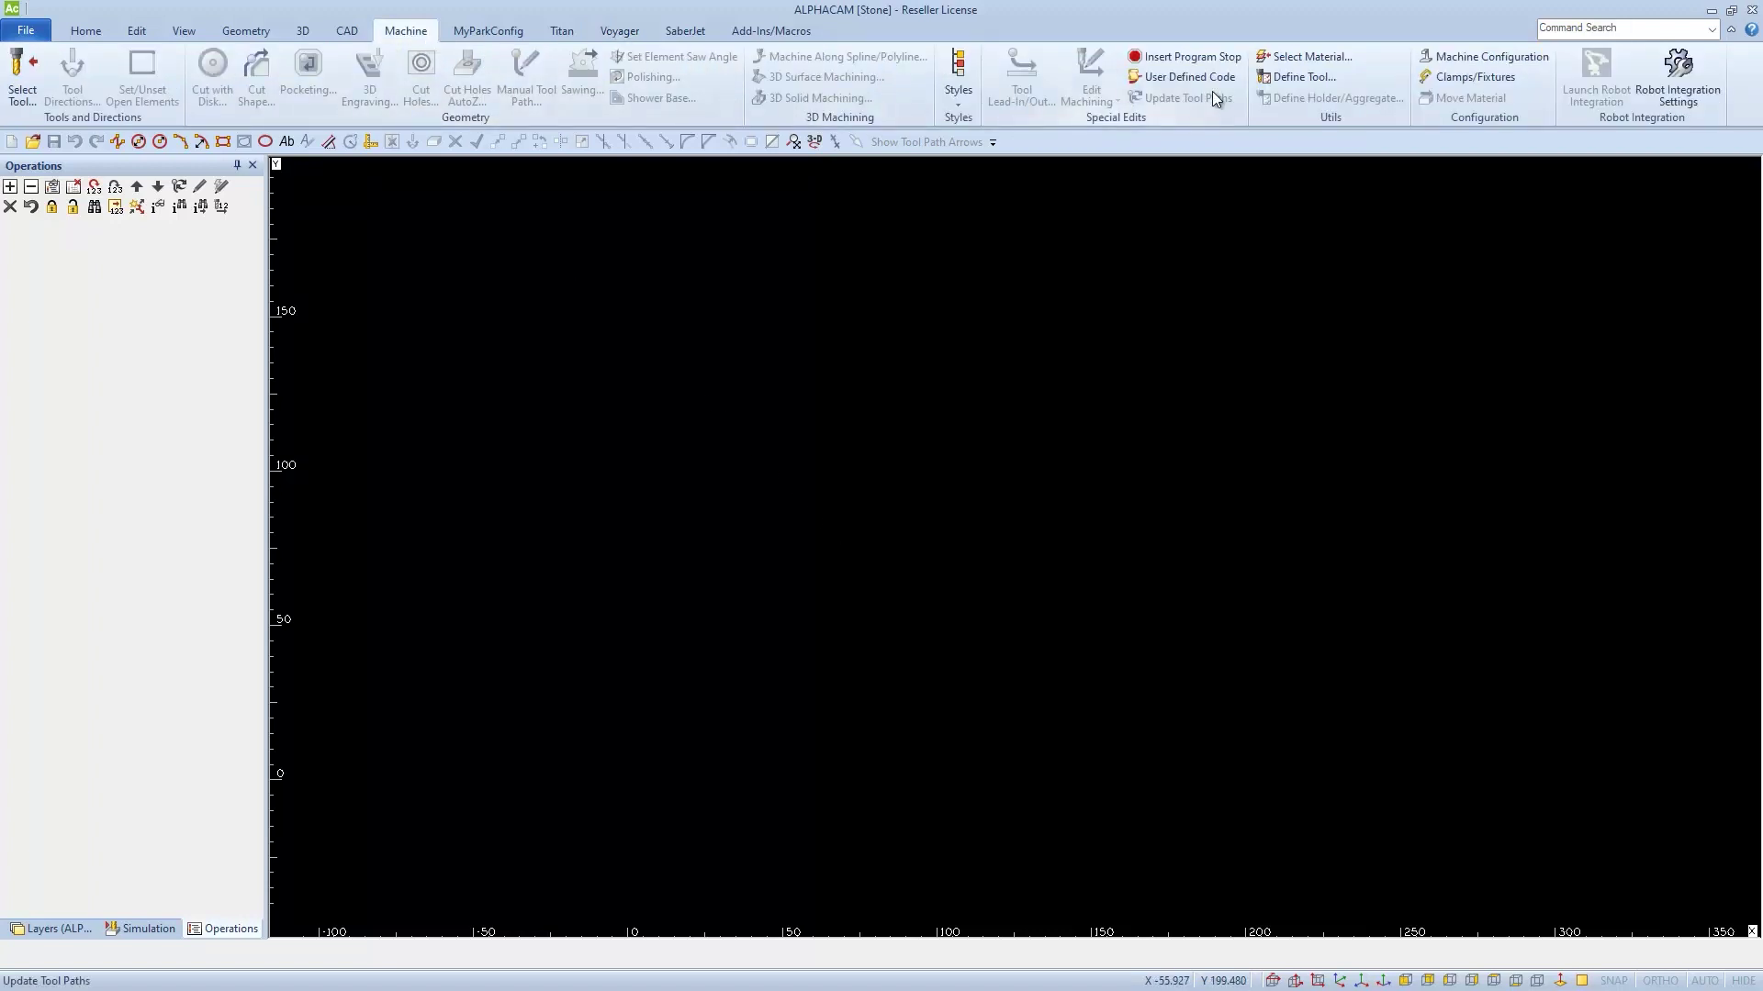
left_click(1287, 79)
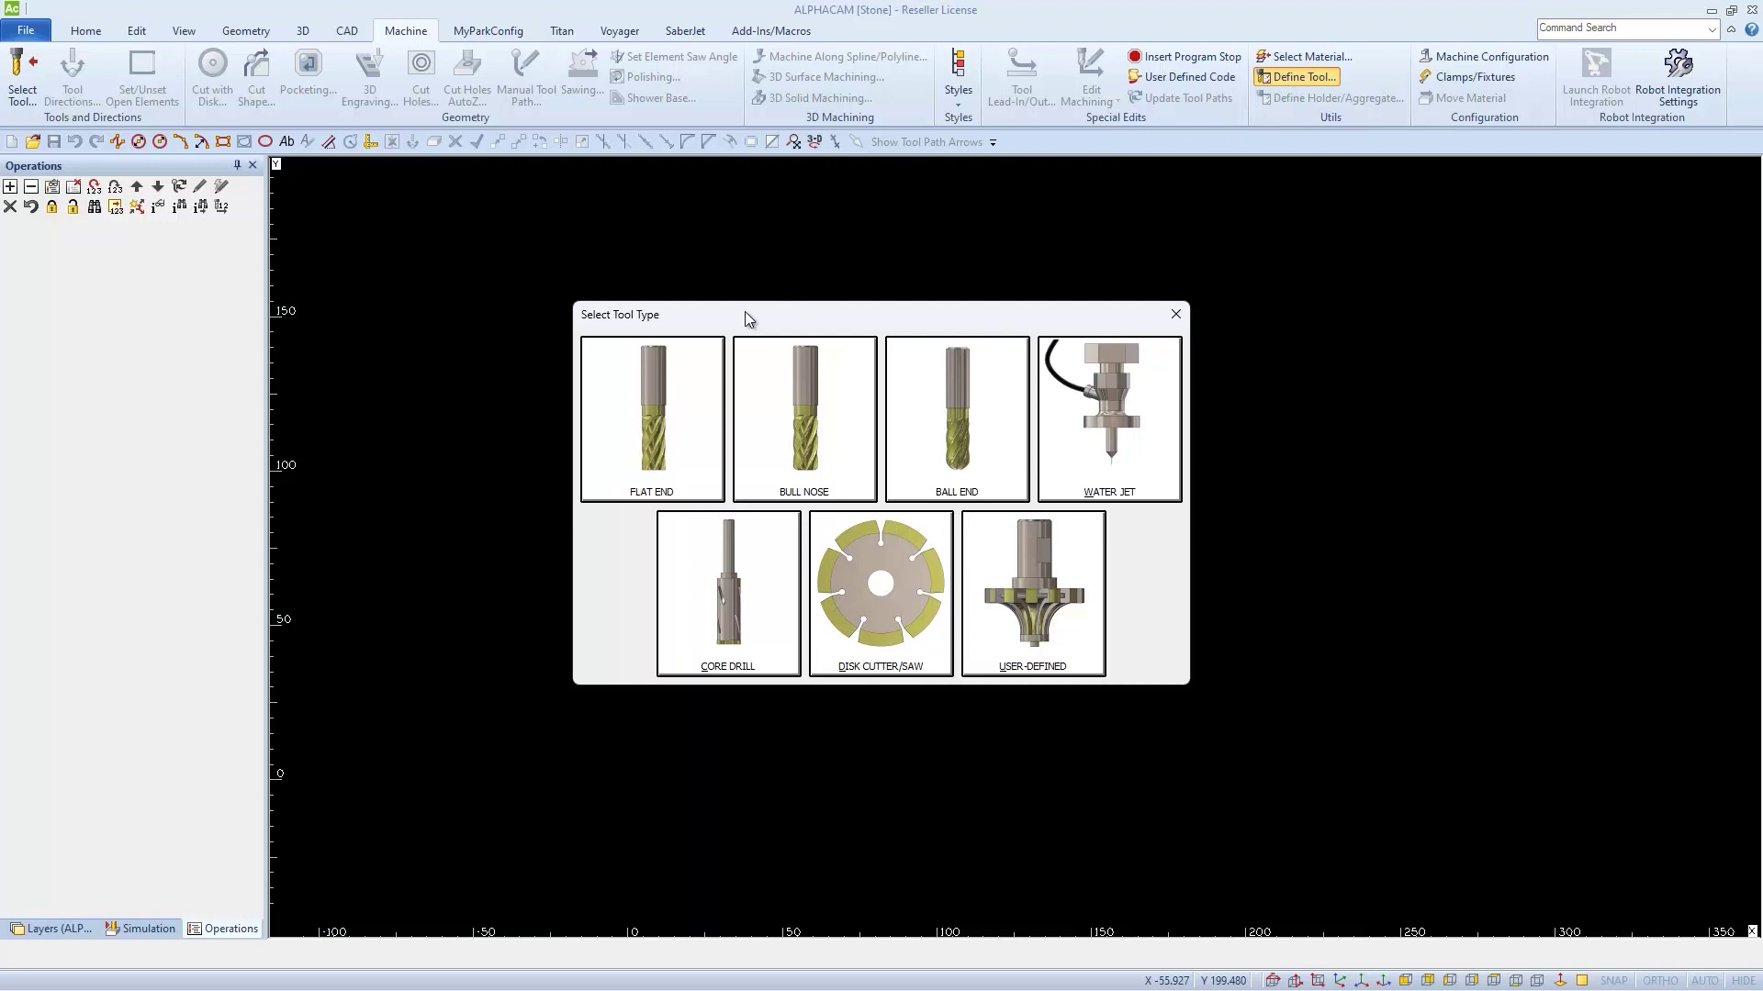
left_click(663, 432)
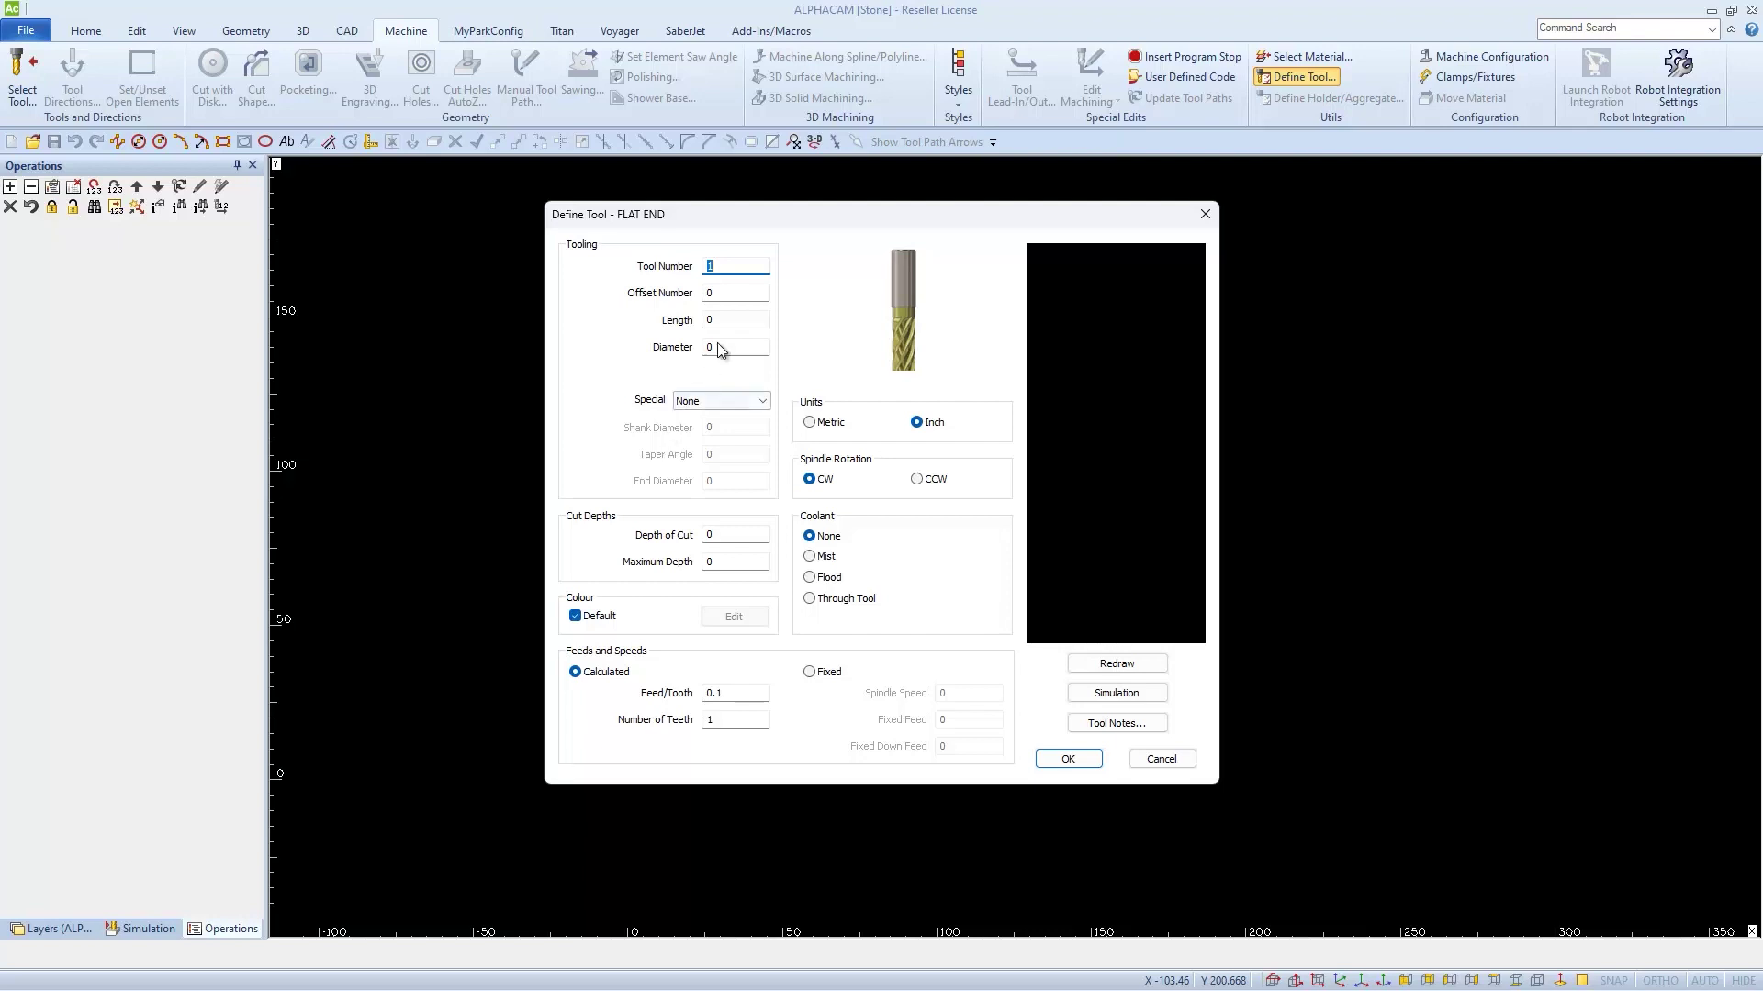
left_click(731, 268)
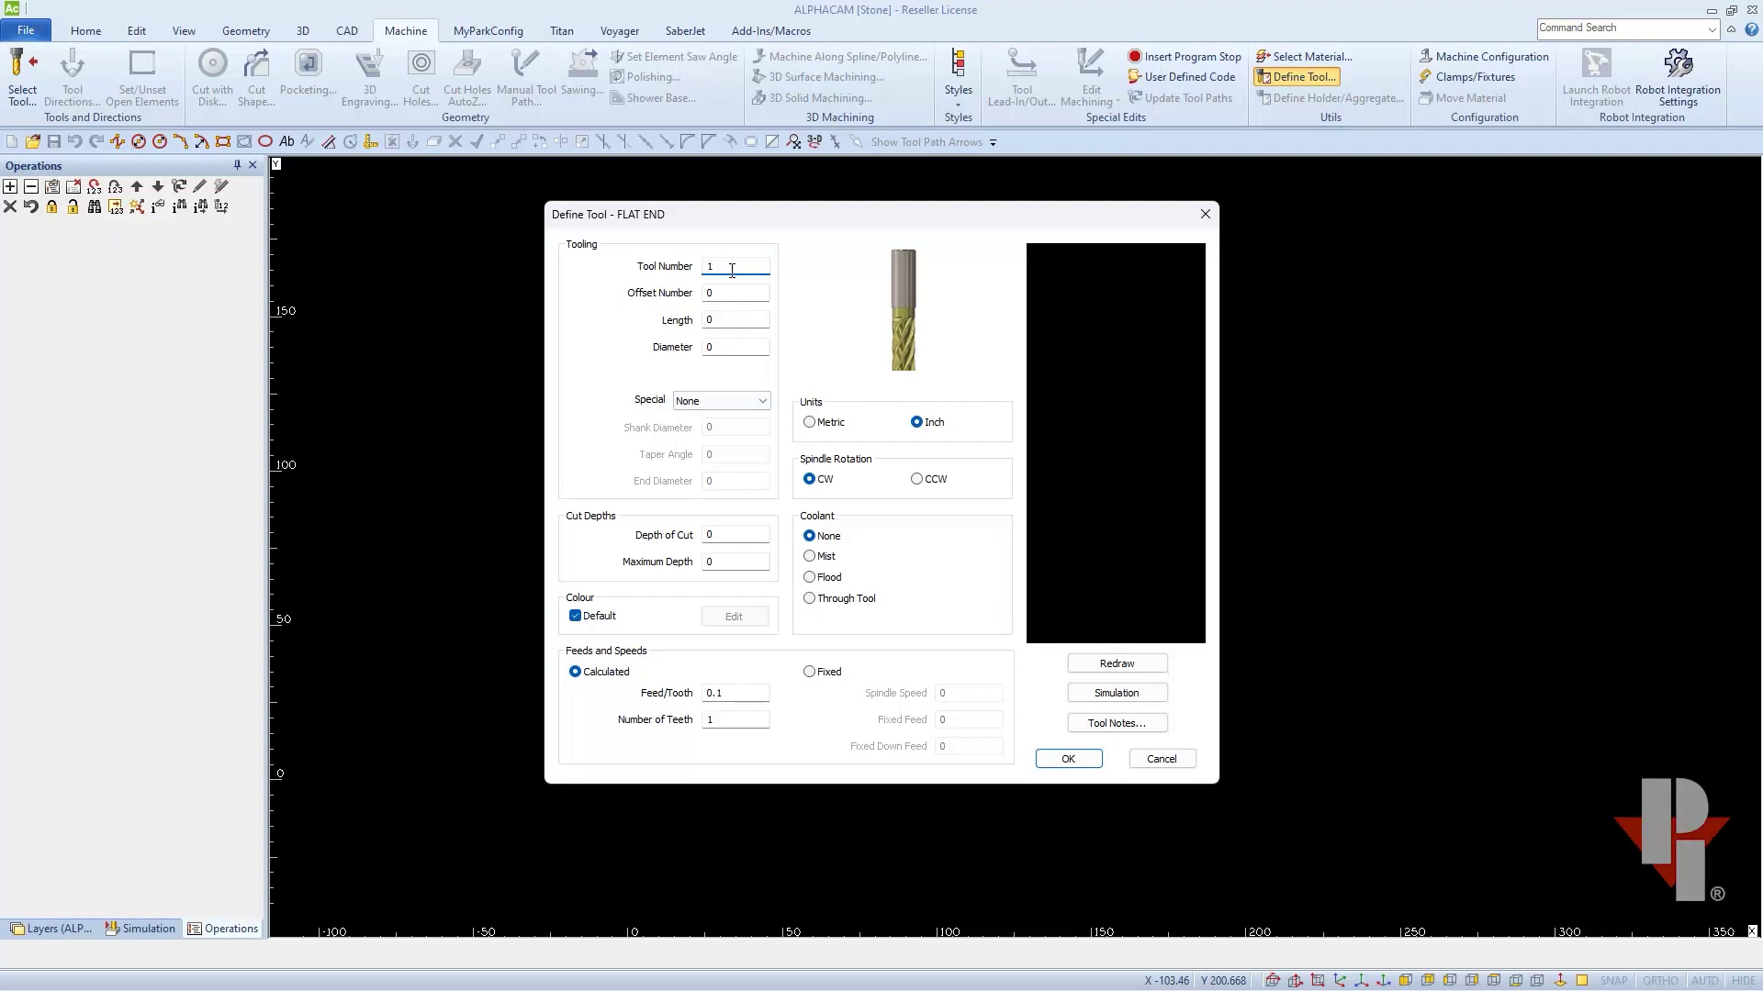
type("9")
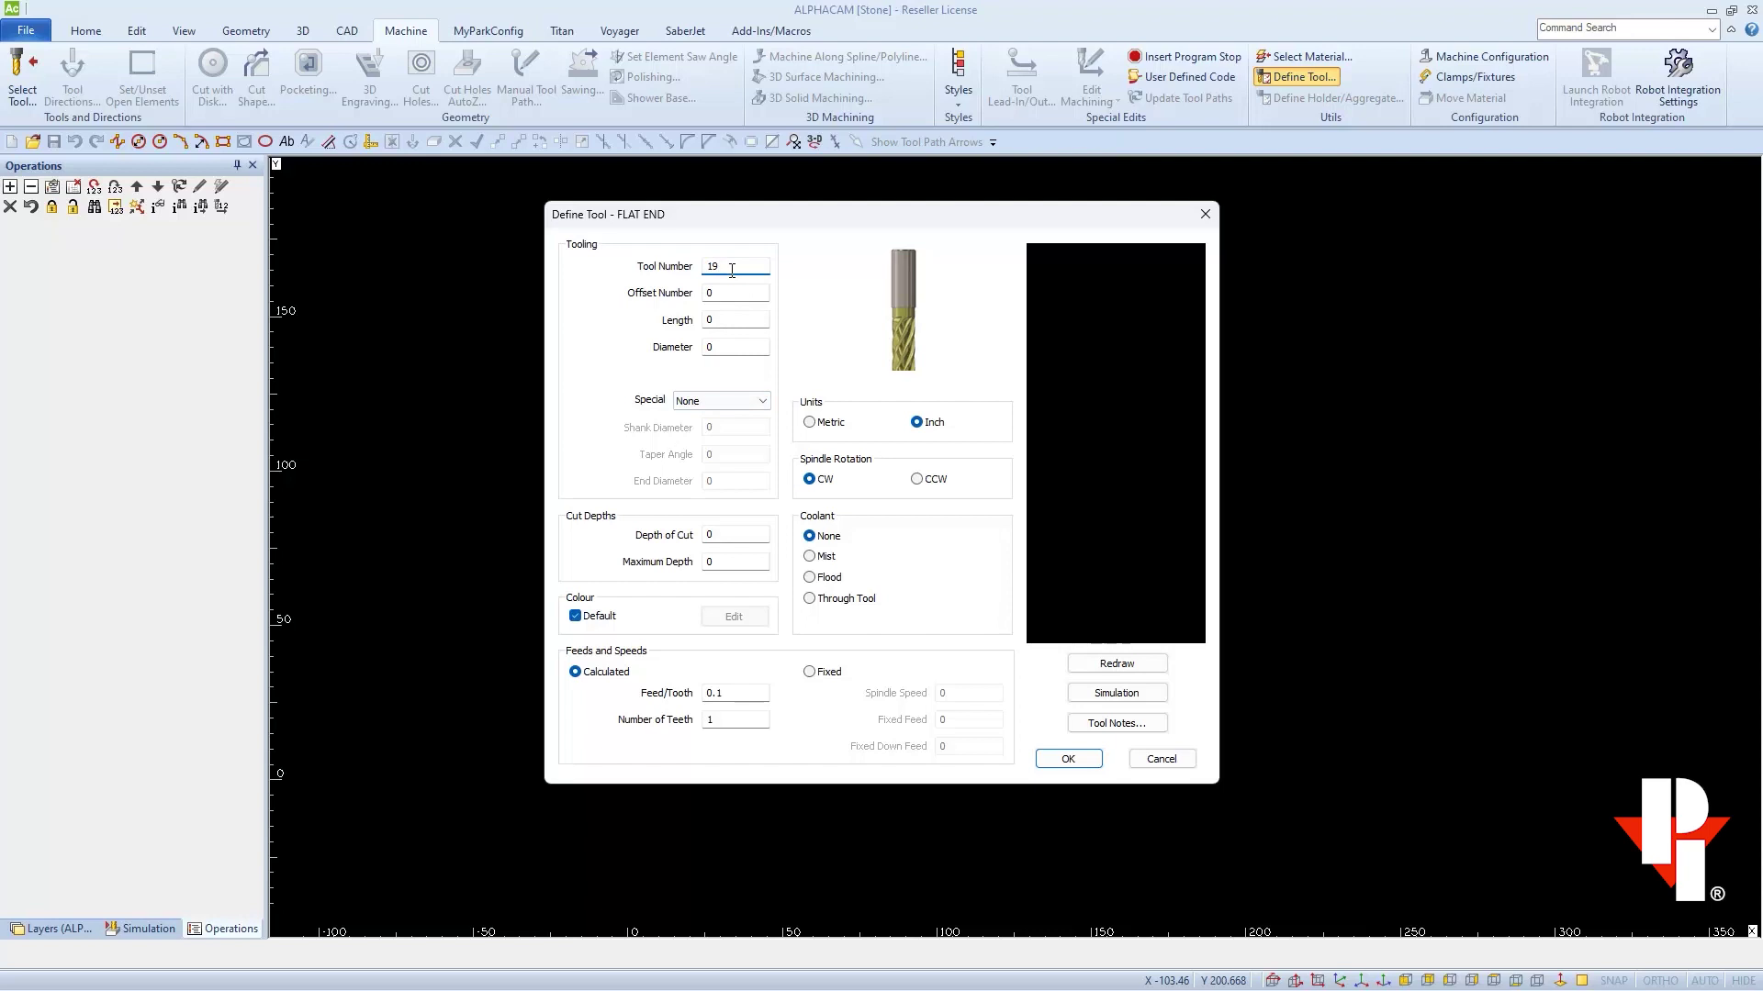
key("Tab")
type("19")
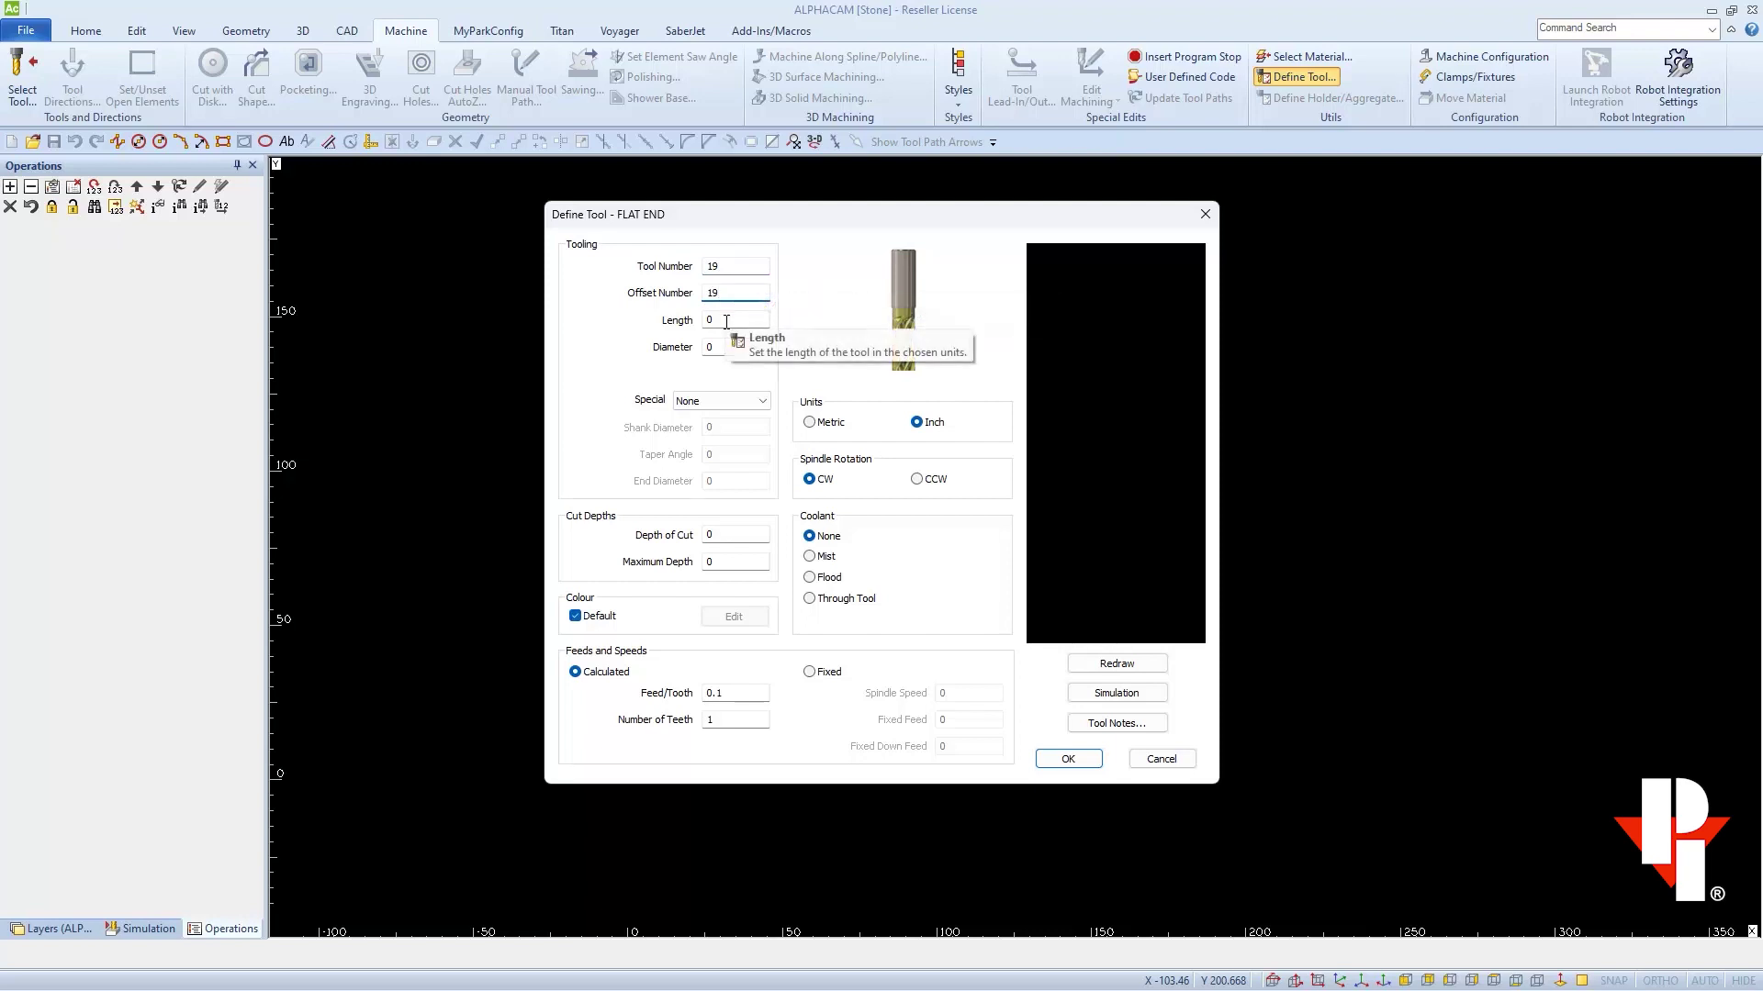
Set the flat end tool's length to 4 and its diameter to 12.75 inches
key("Tab")
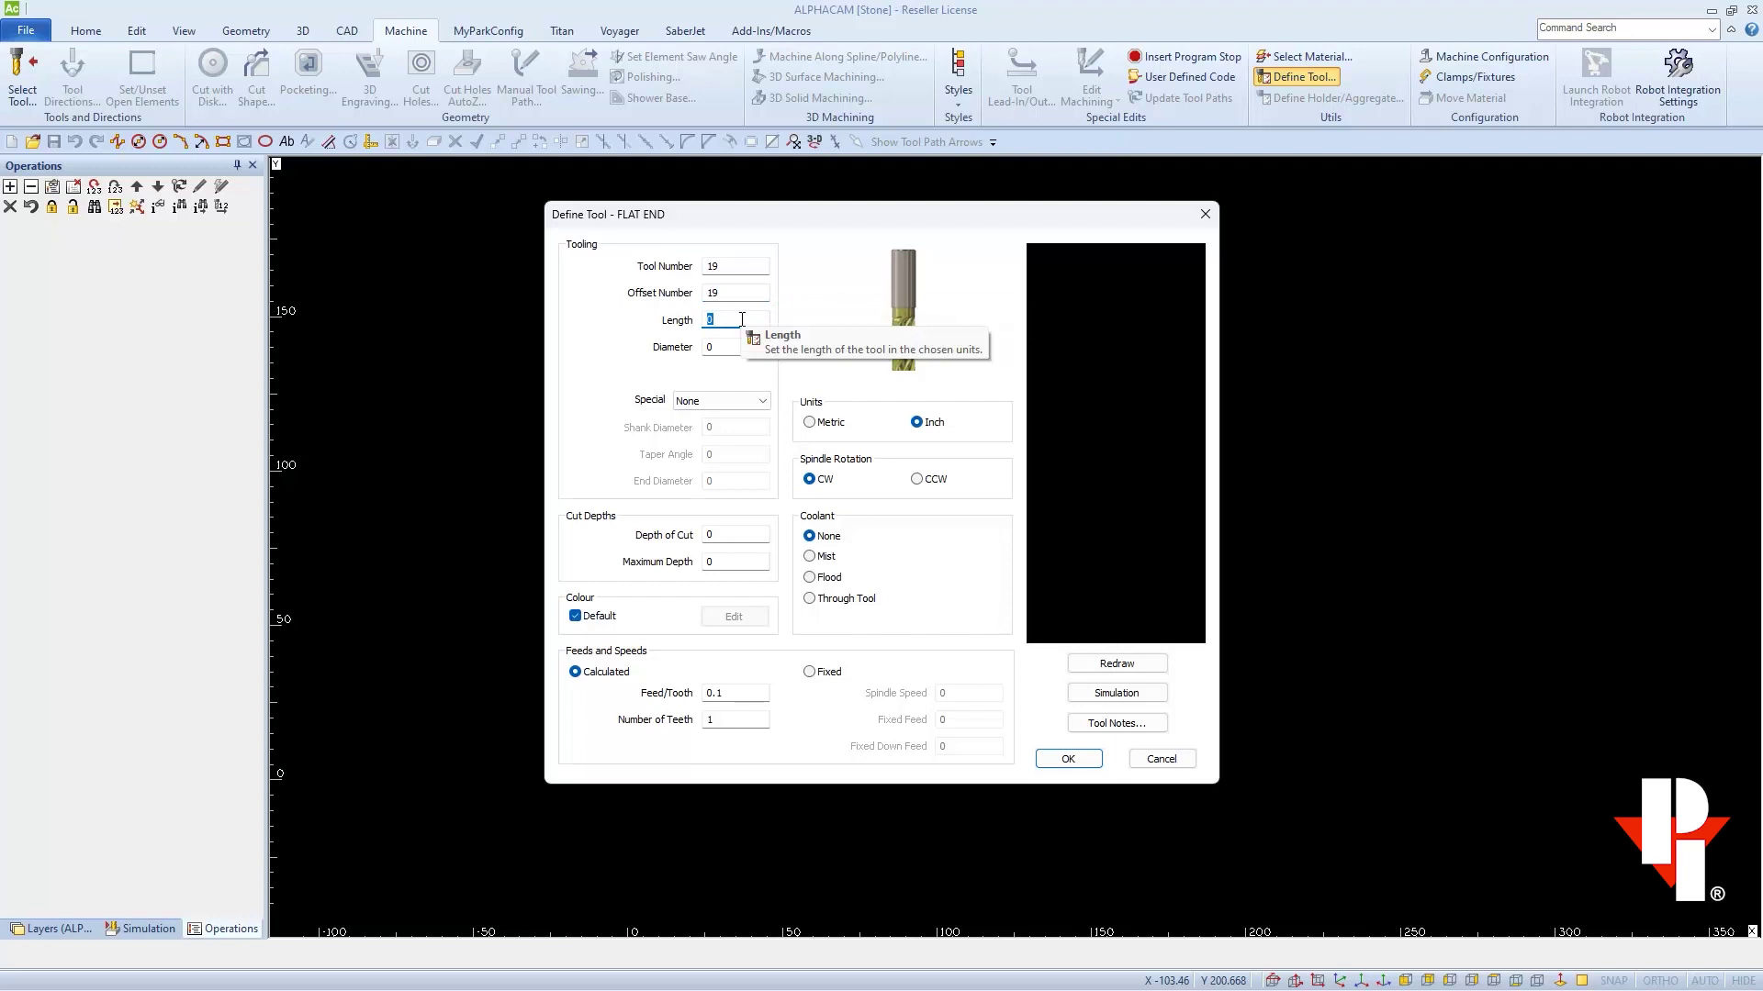
type("4")
left_click(739, 345)
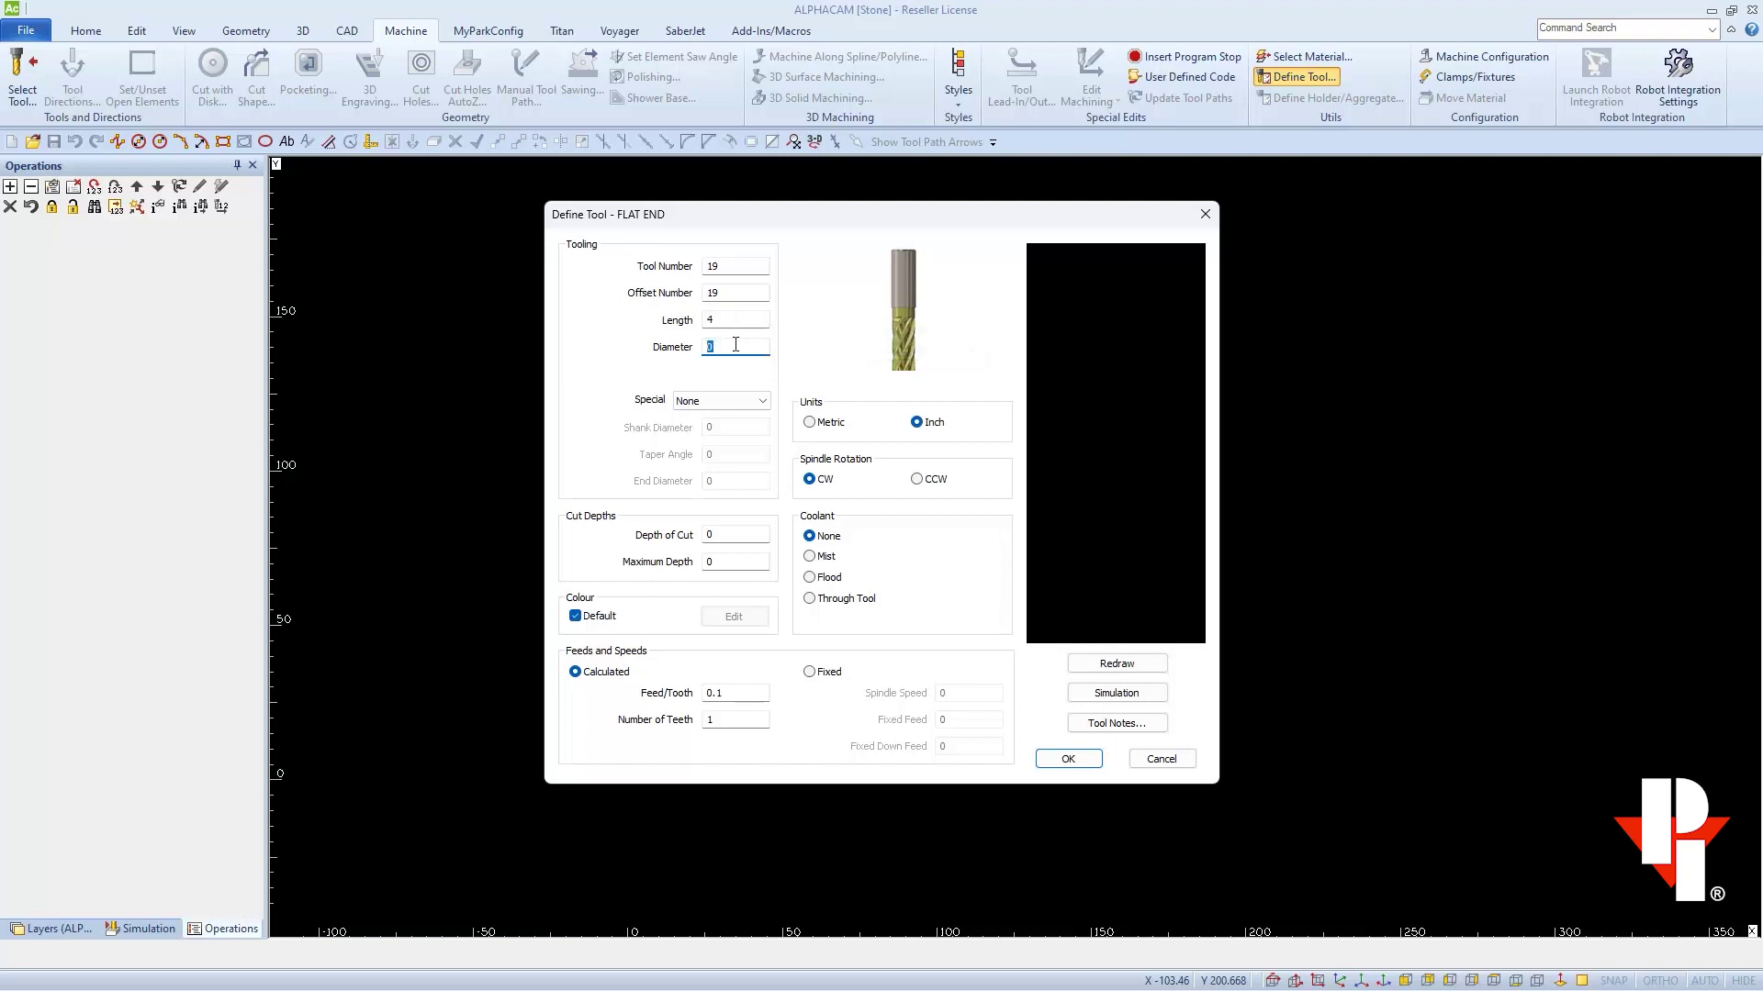
type("12.75")
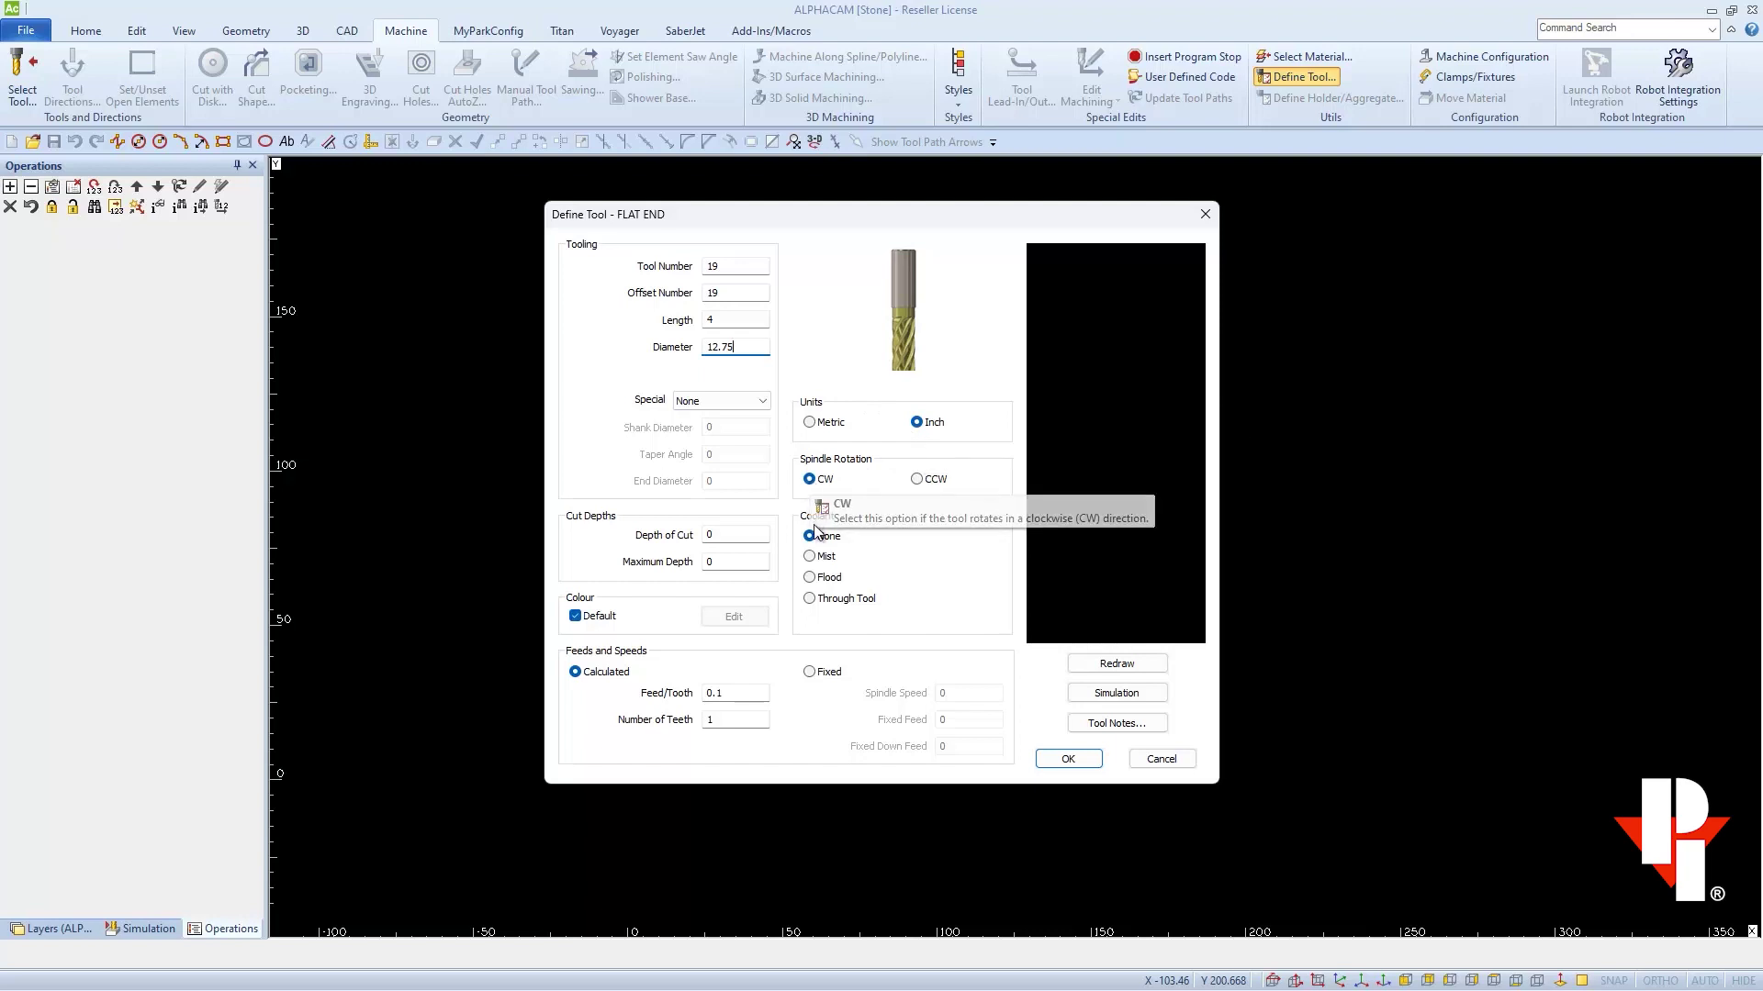
Set the tool to flood coolant and fixed speeds, with spindle speed 950, fixed feed 80 and fixed down feed 80
left_click(810, 578)
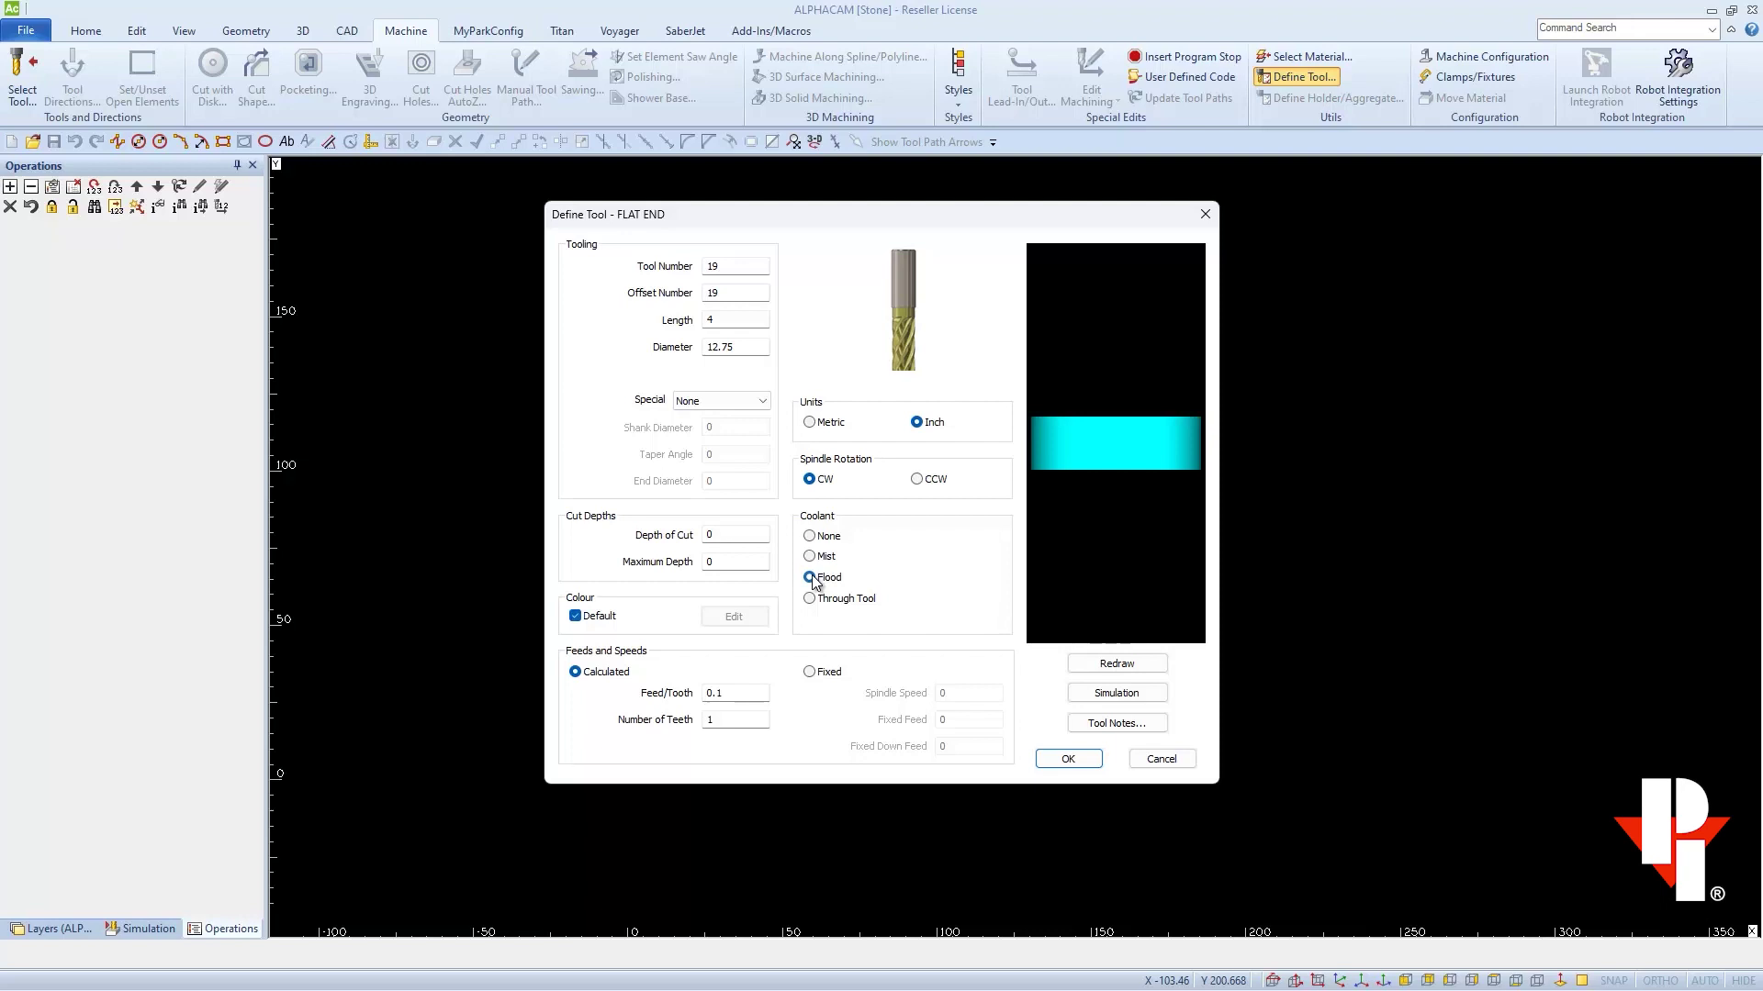
left_click(812, 673)
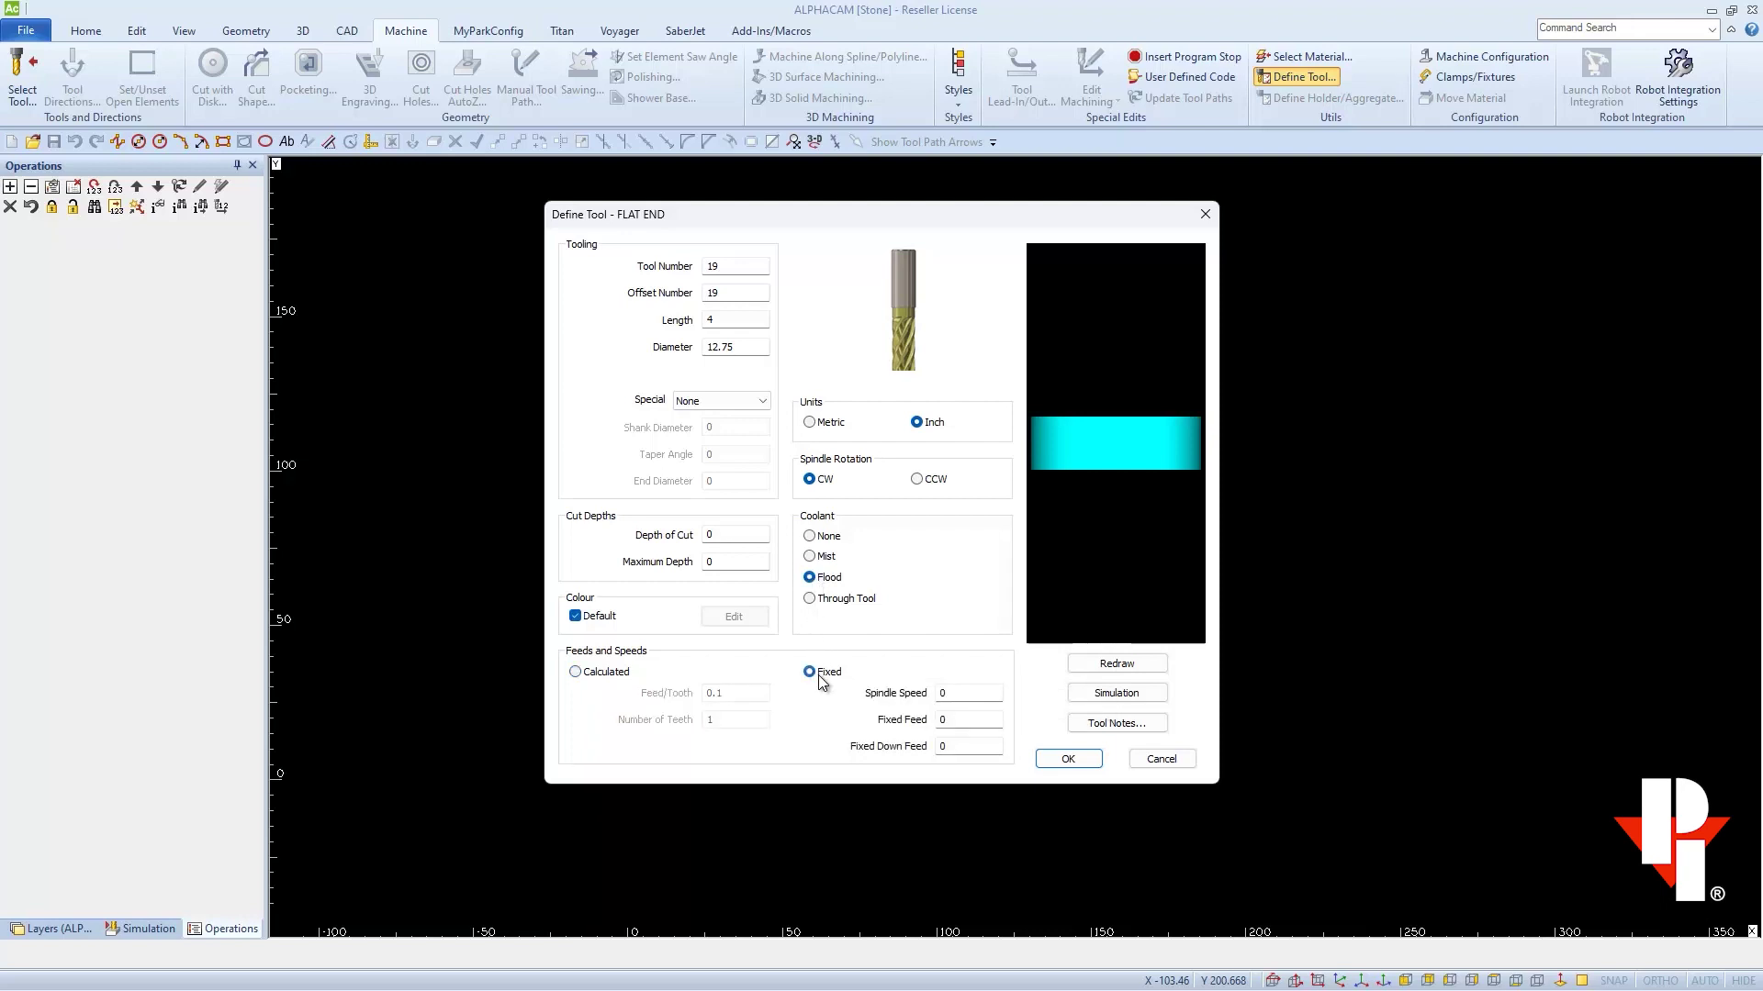
double_click(941, 692)
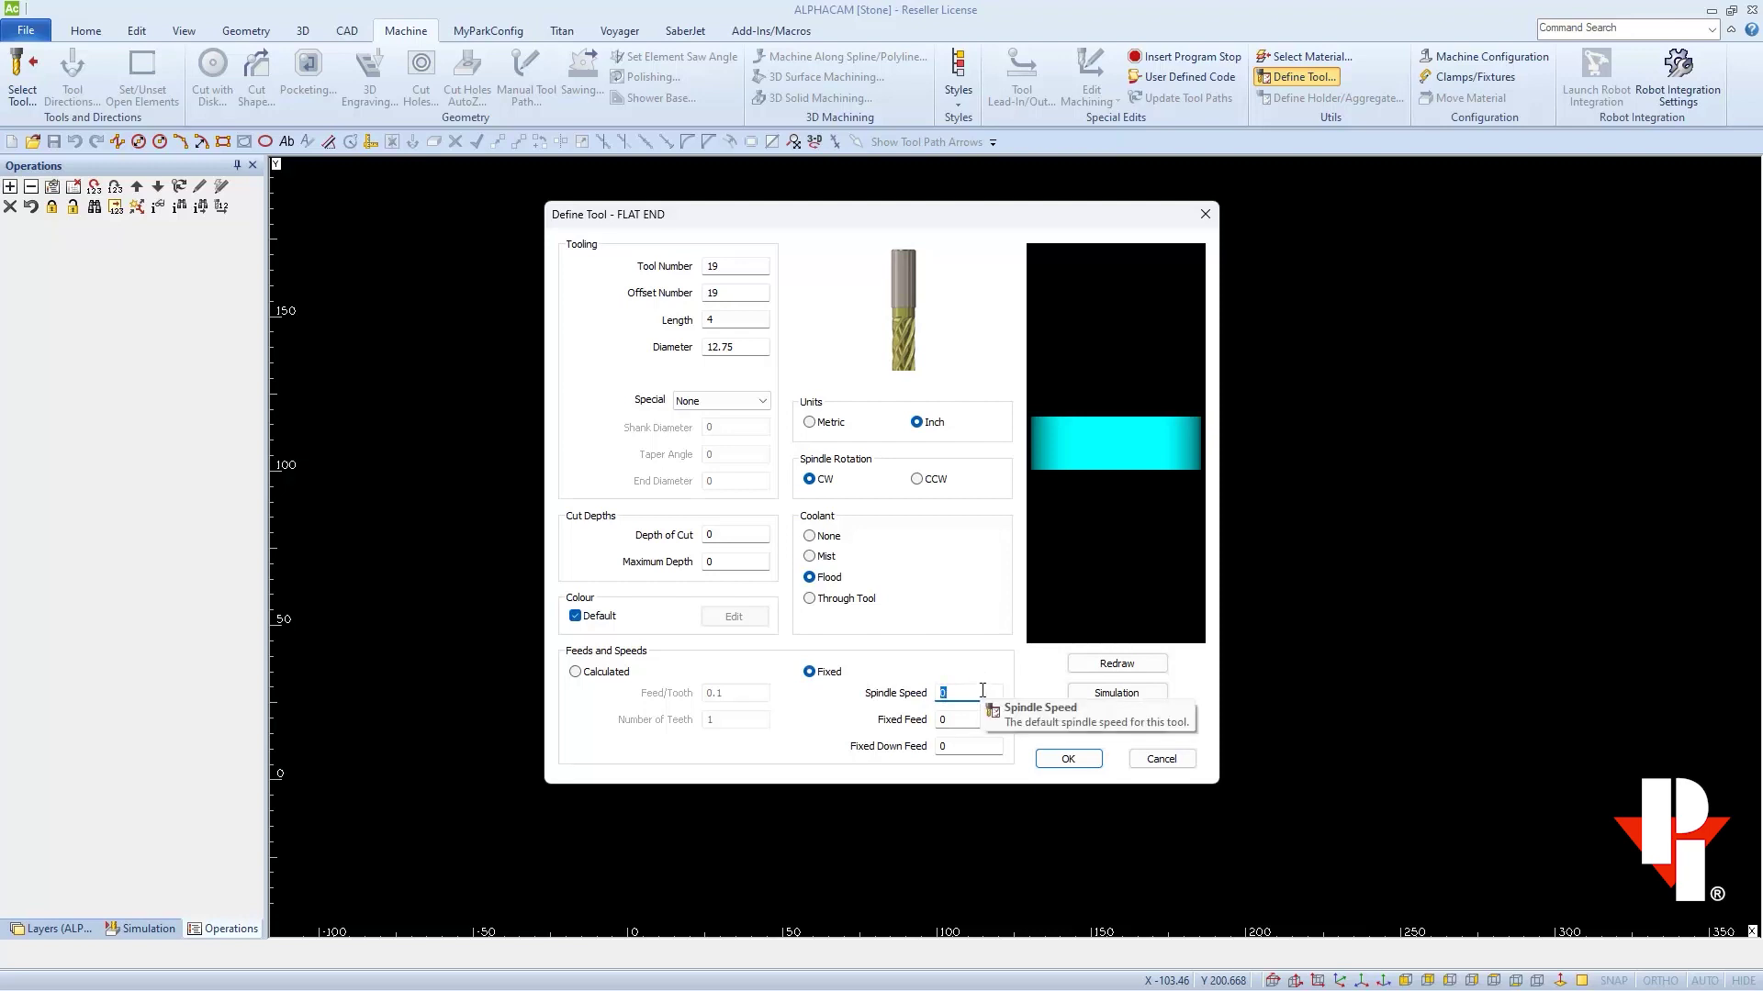
type("95")
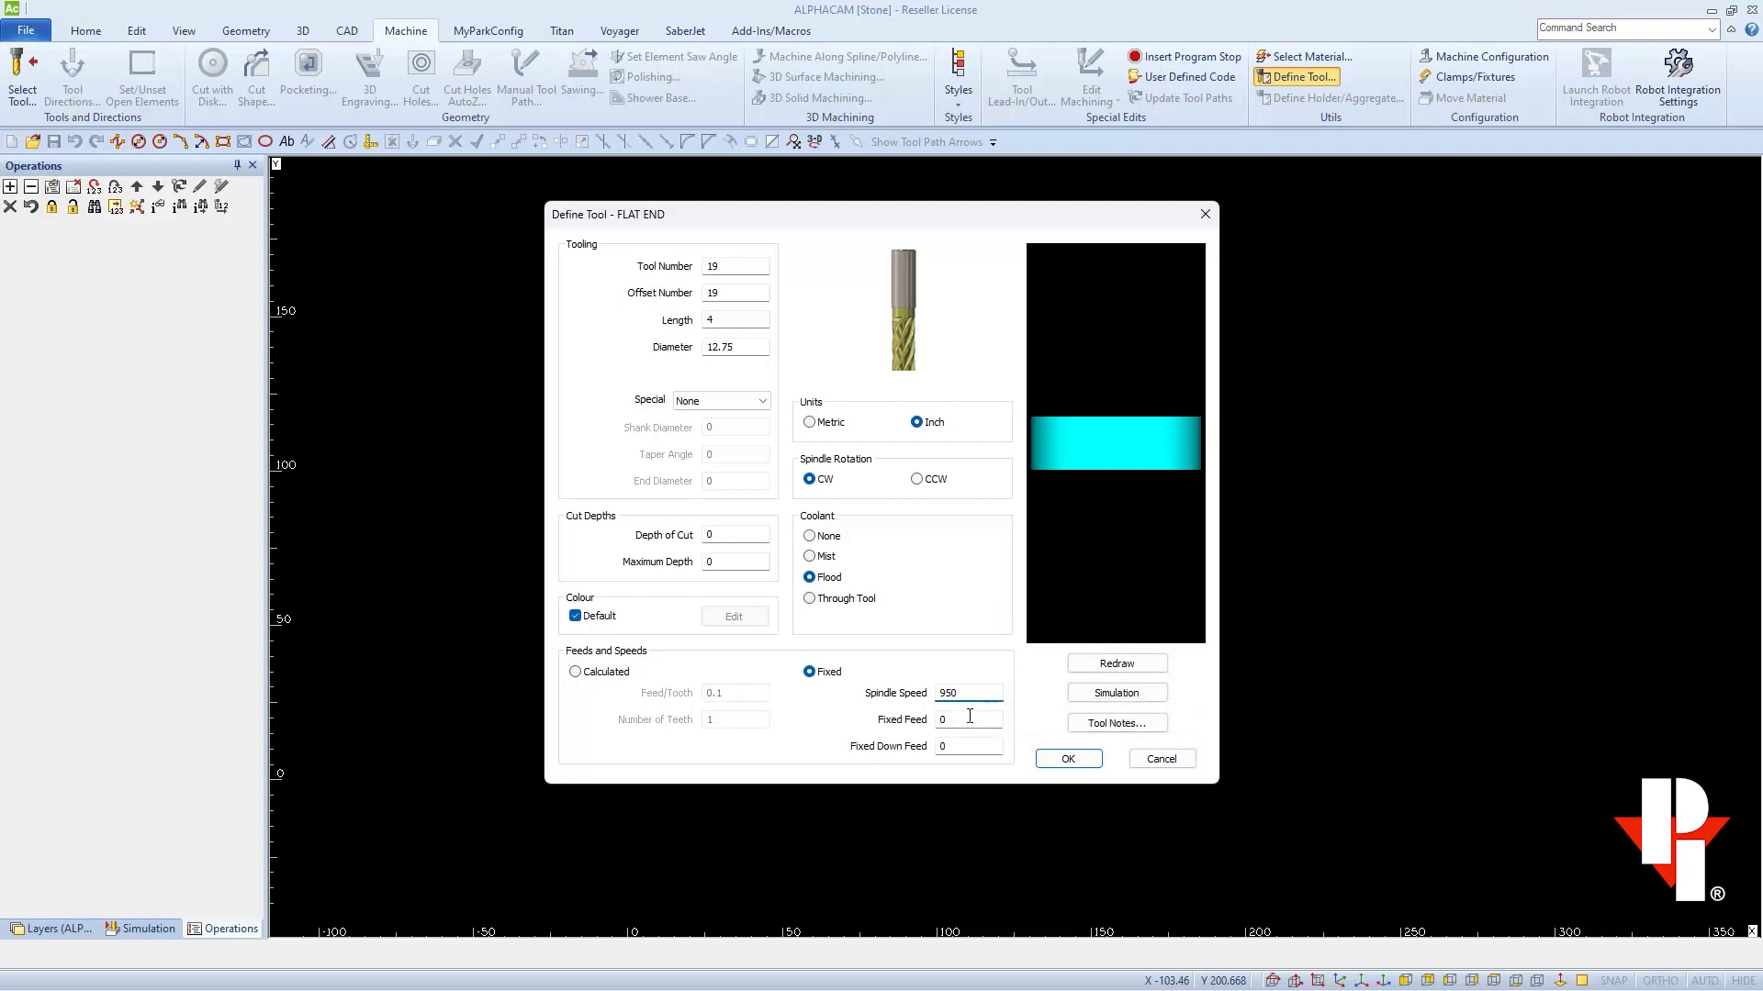
double_click(979, 721)
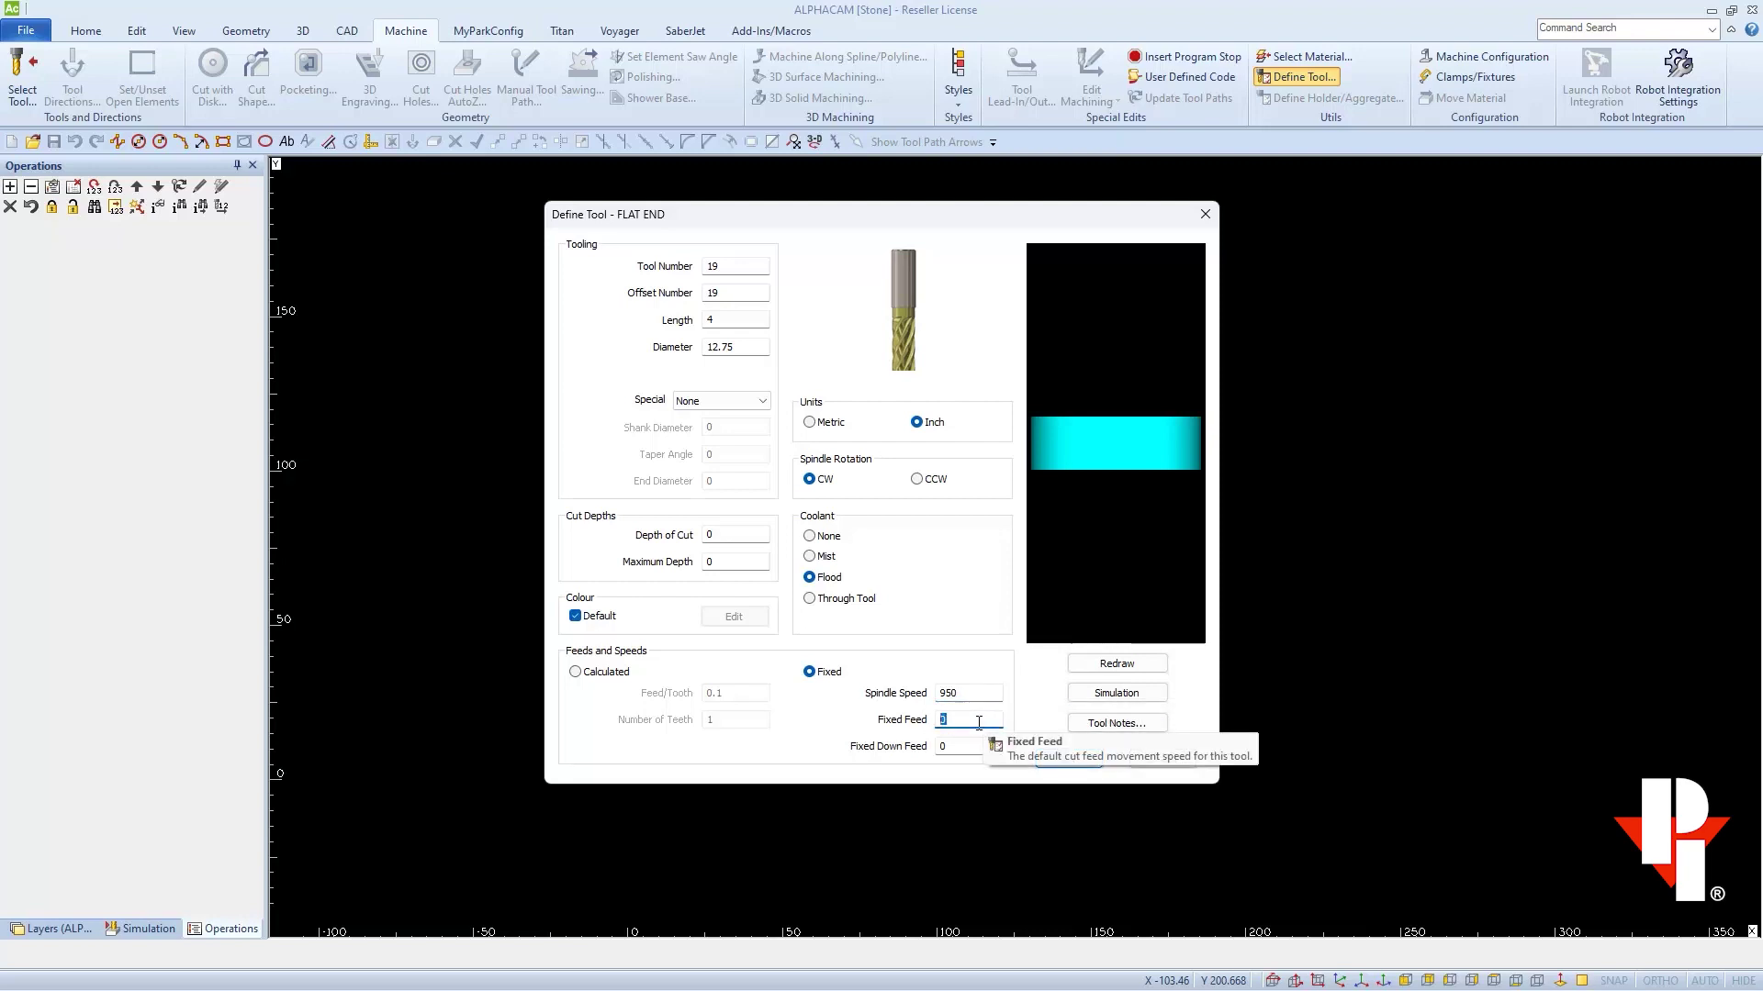
type("80")
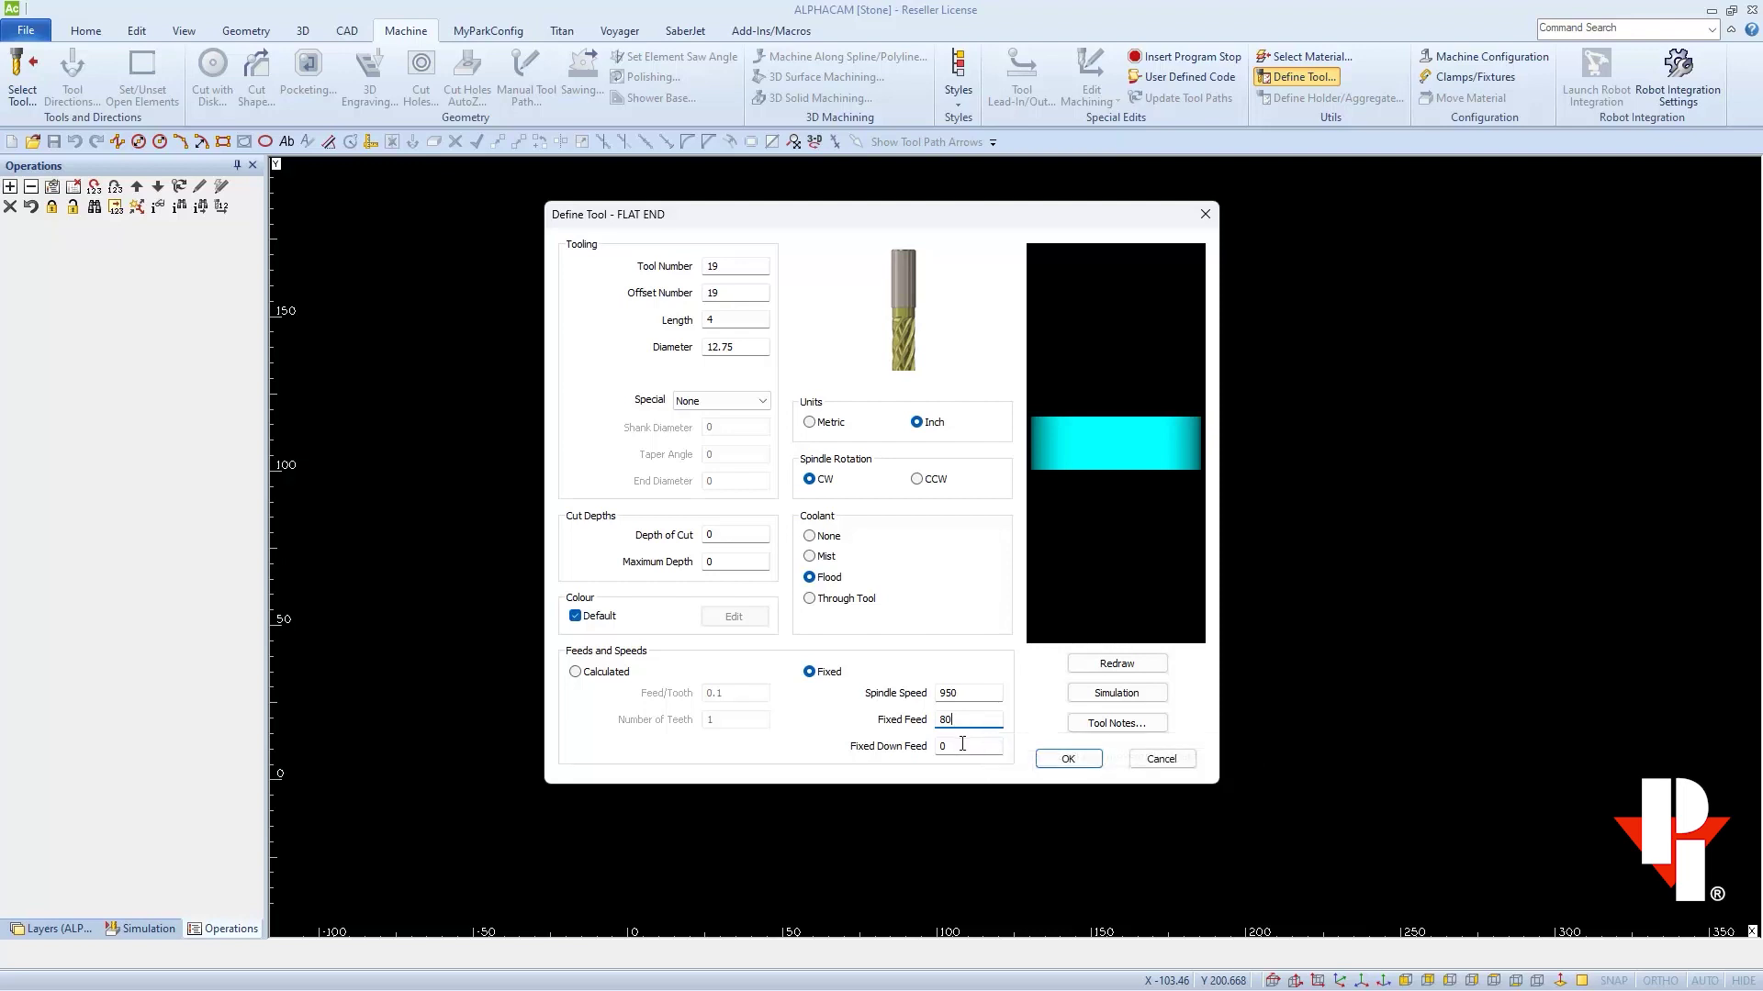
key("Tab")
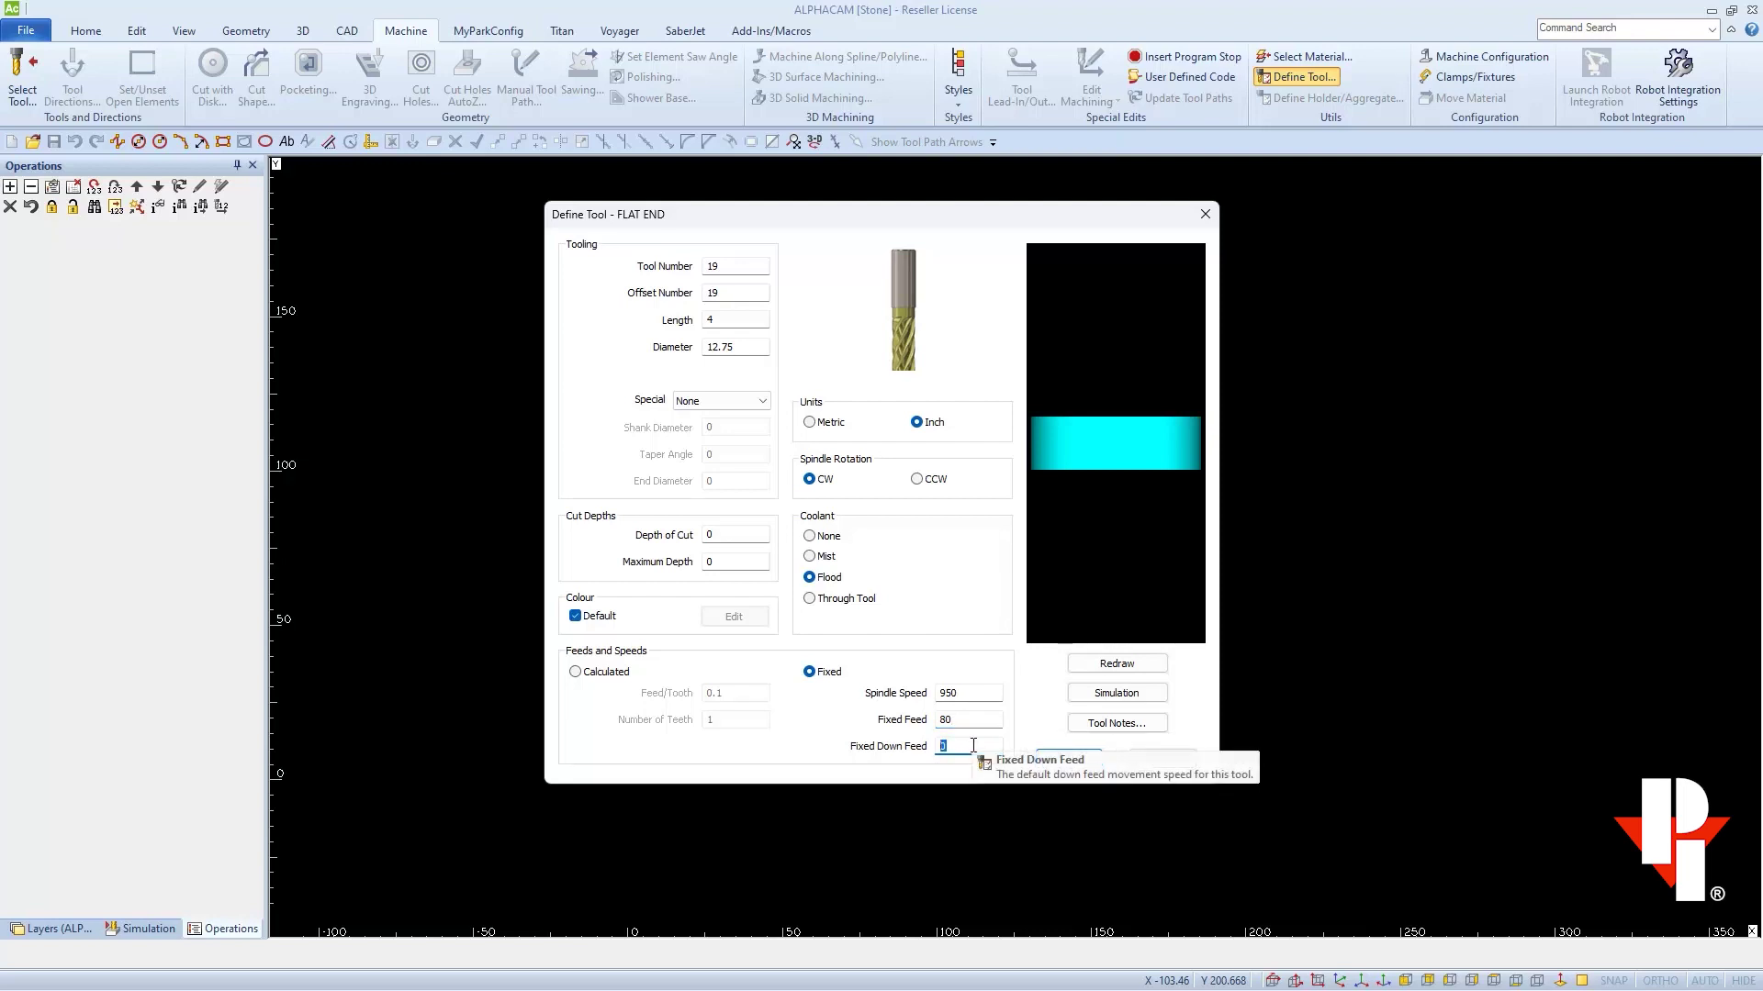
type("80")
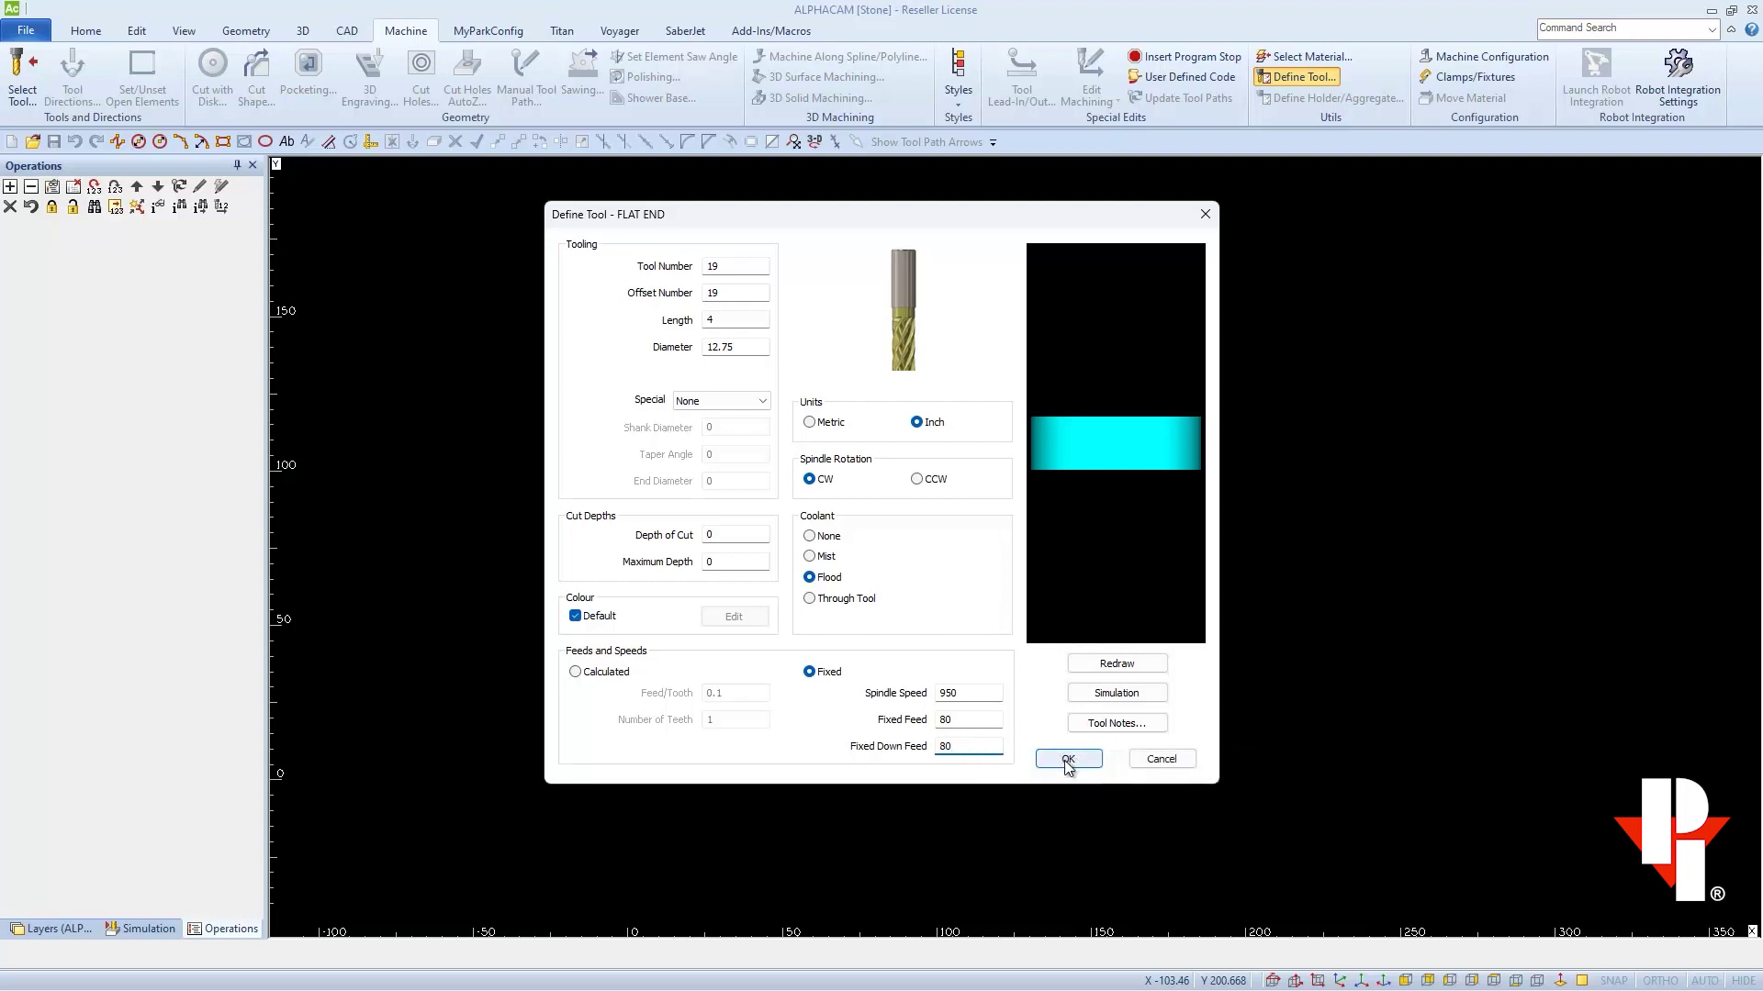
Save the tool as "Blick Leathering Head tool number 19" and close the tool definition
left_click(1068, 762)
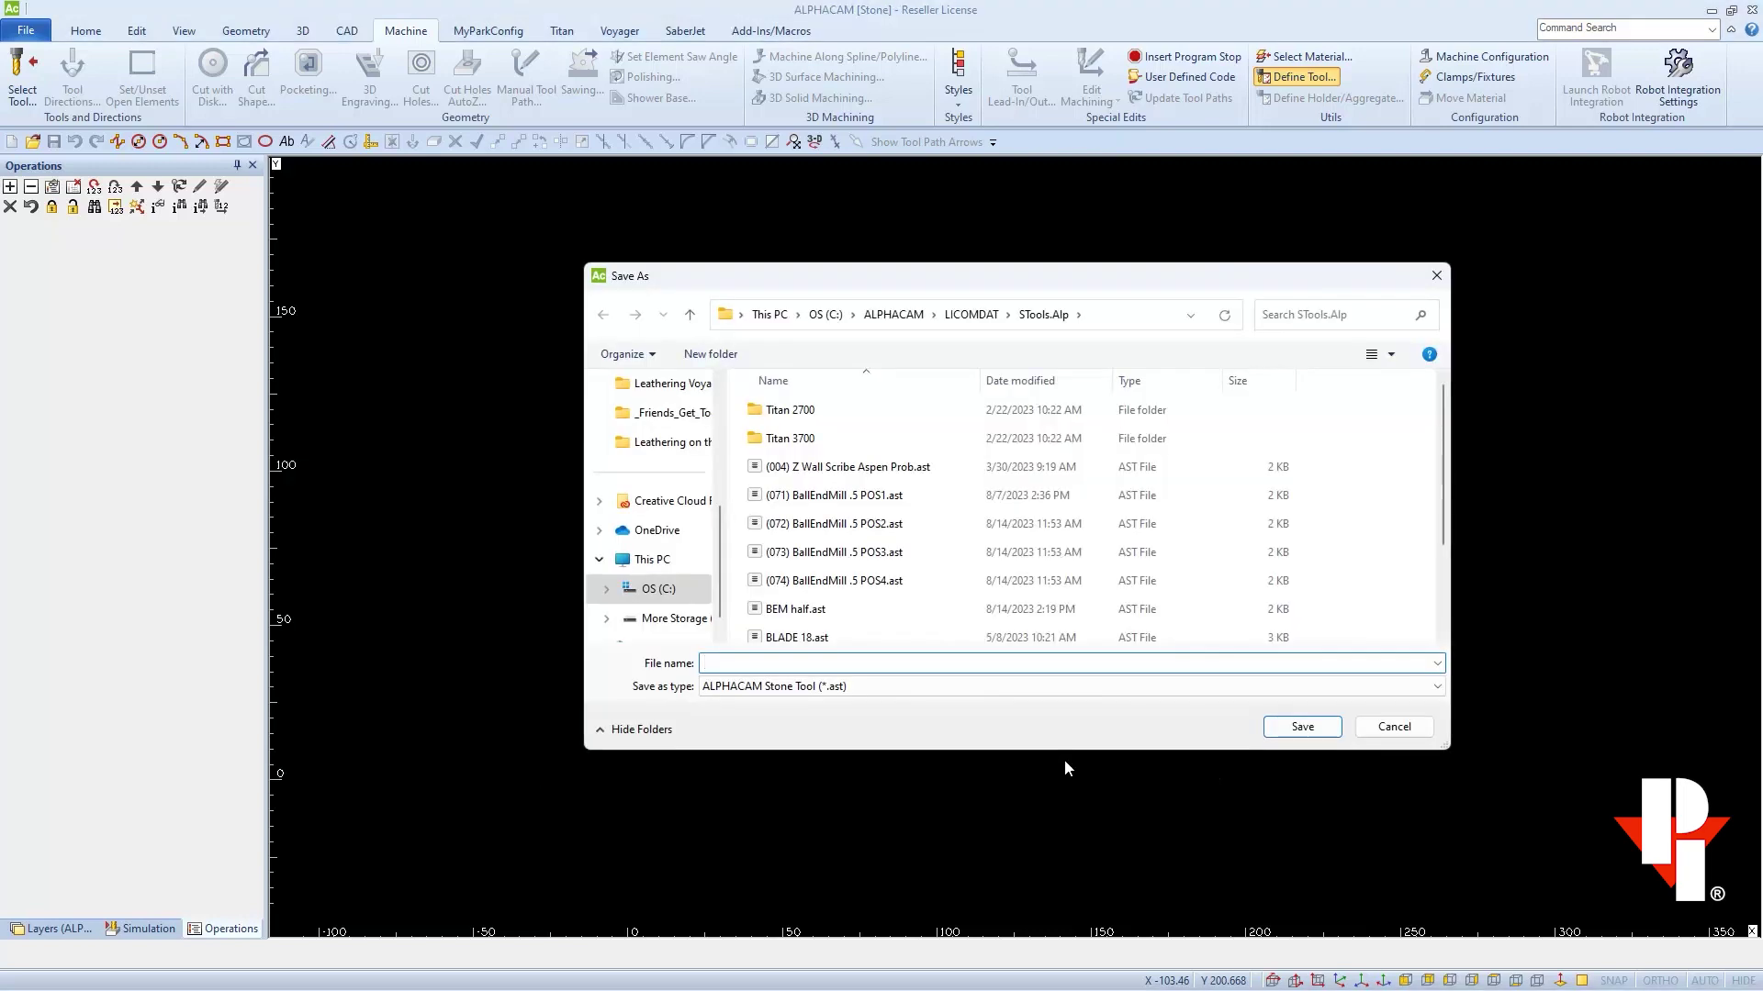
type("Blick L")
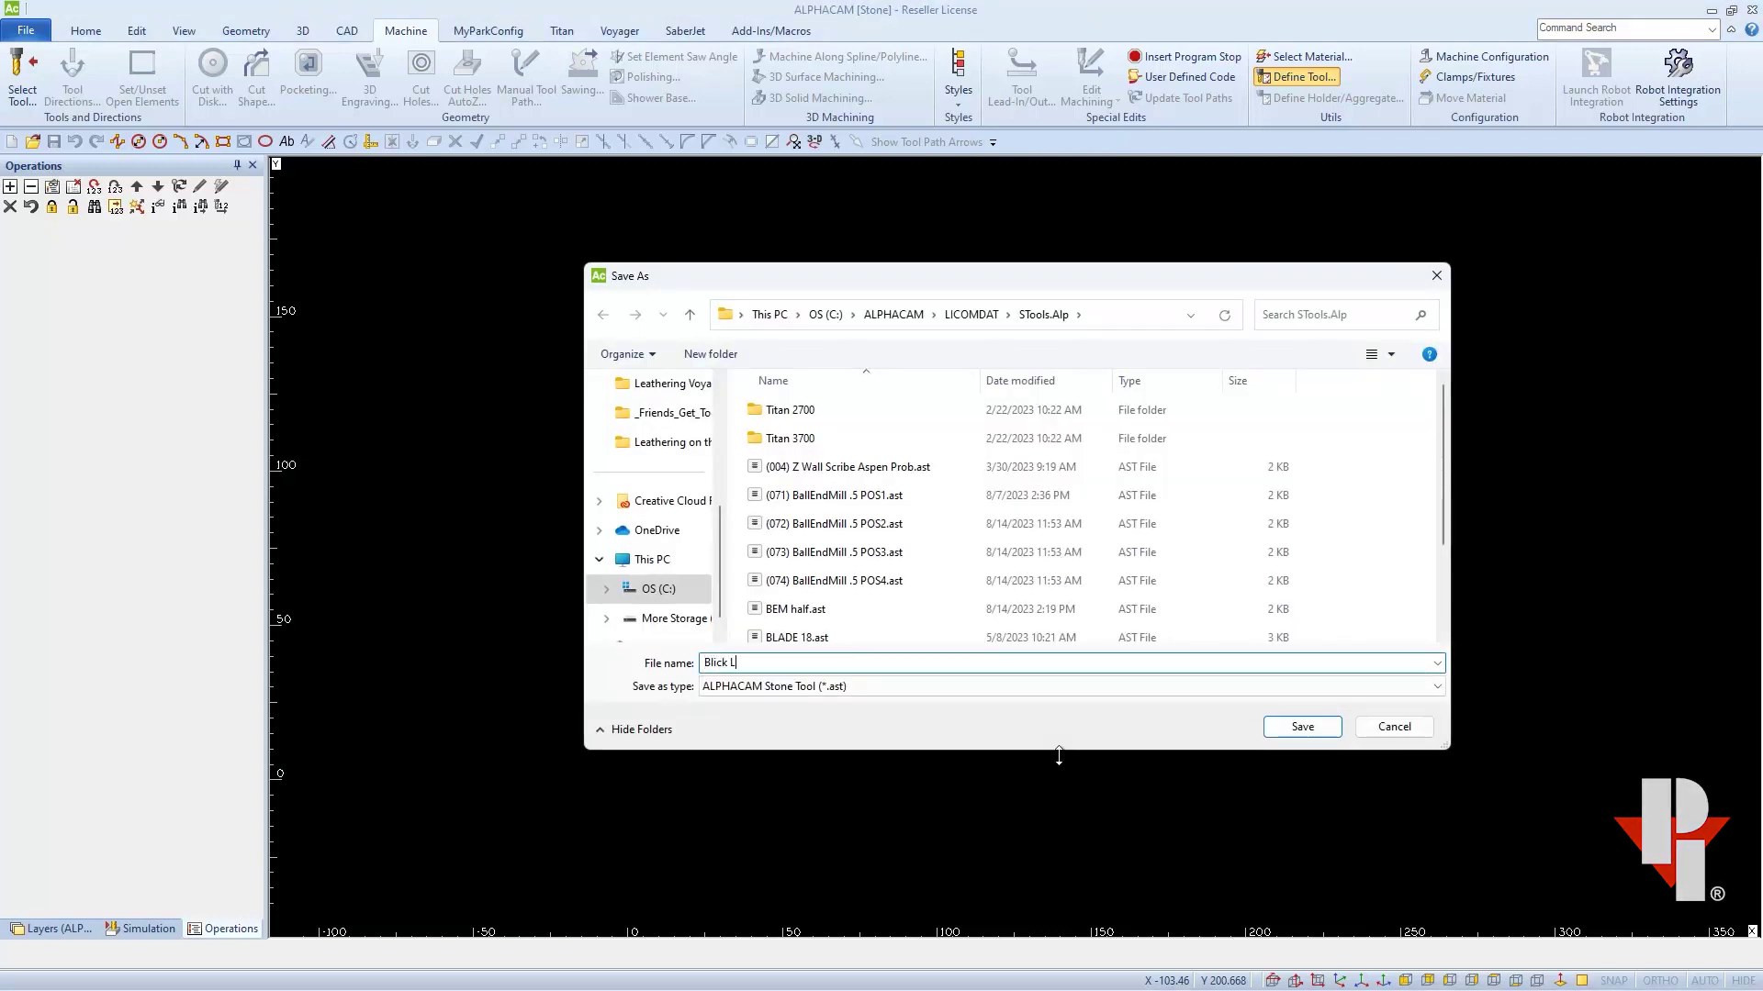
type("eathering Head")
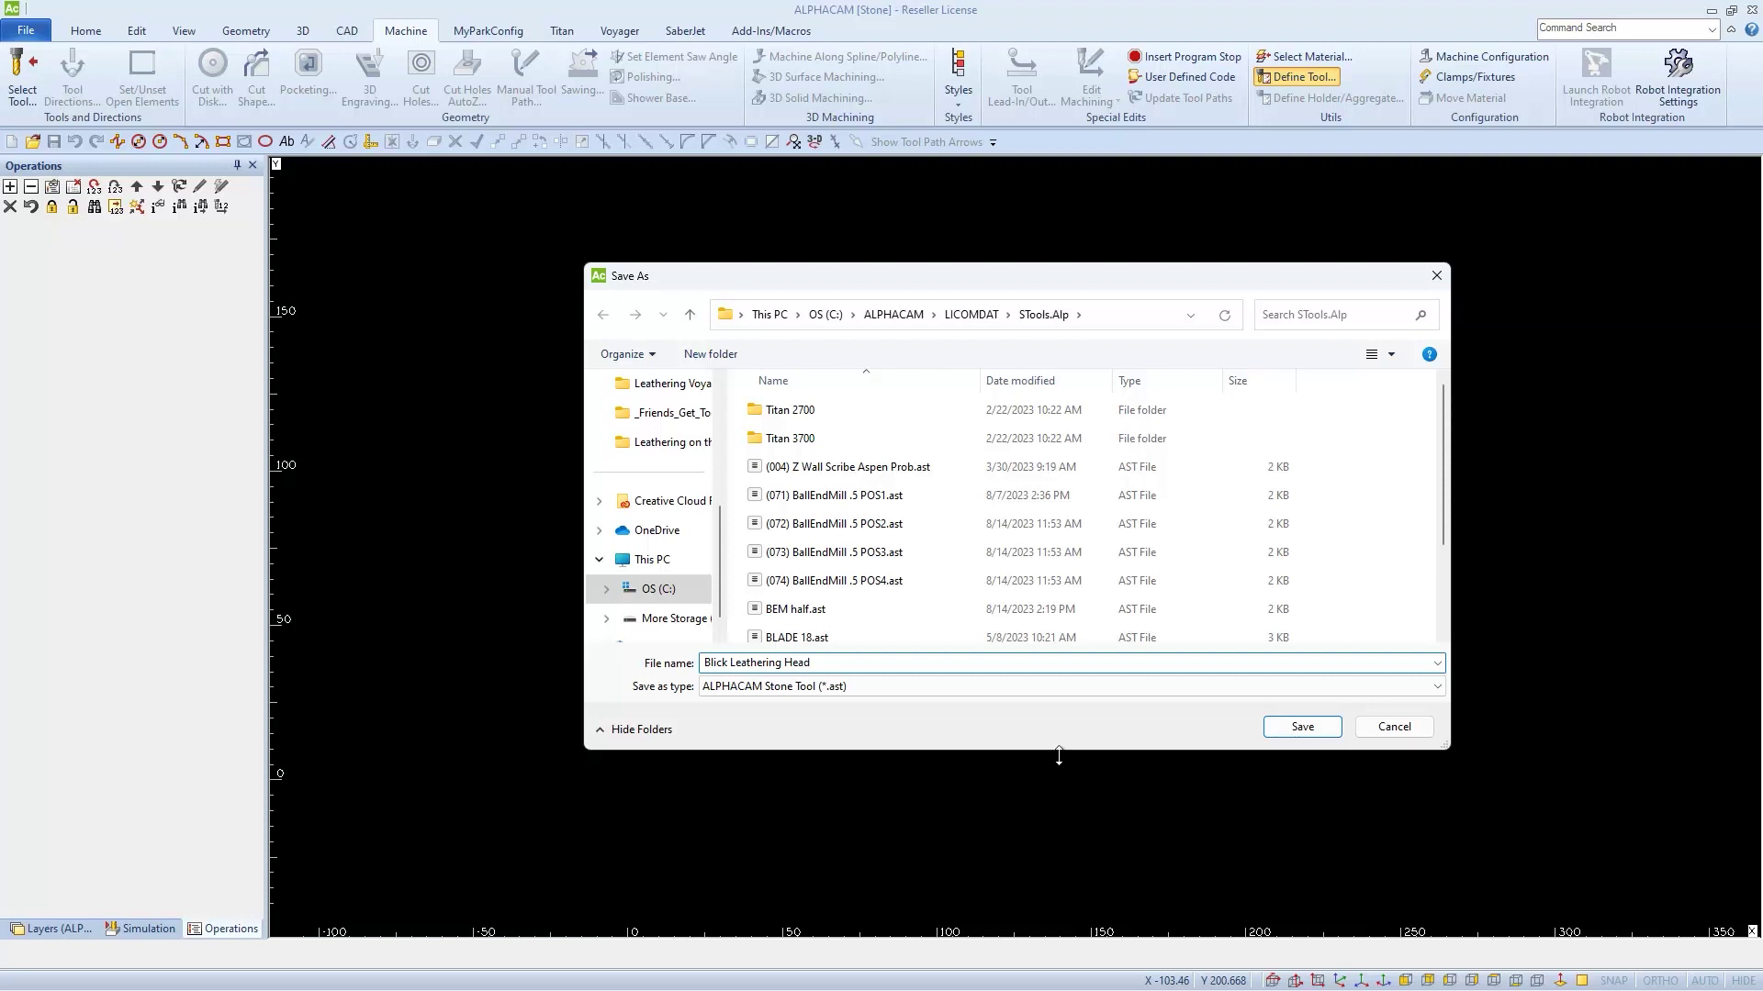
type(" tool number 19")
left_click(1290, 726)
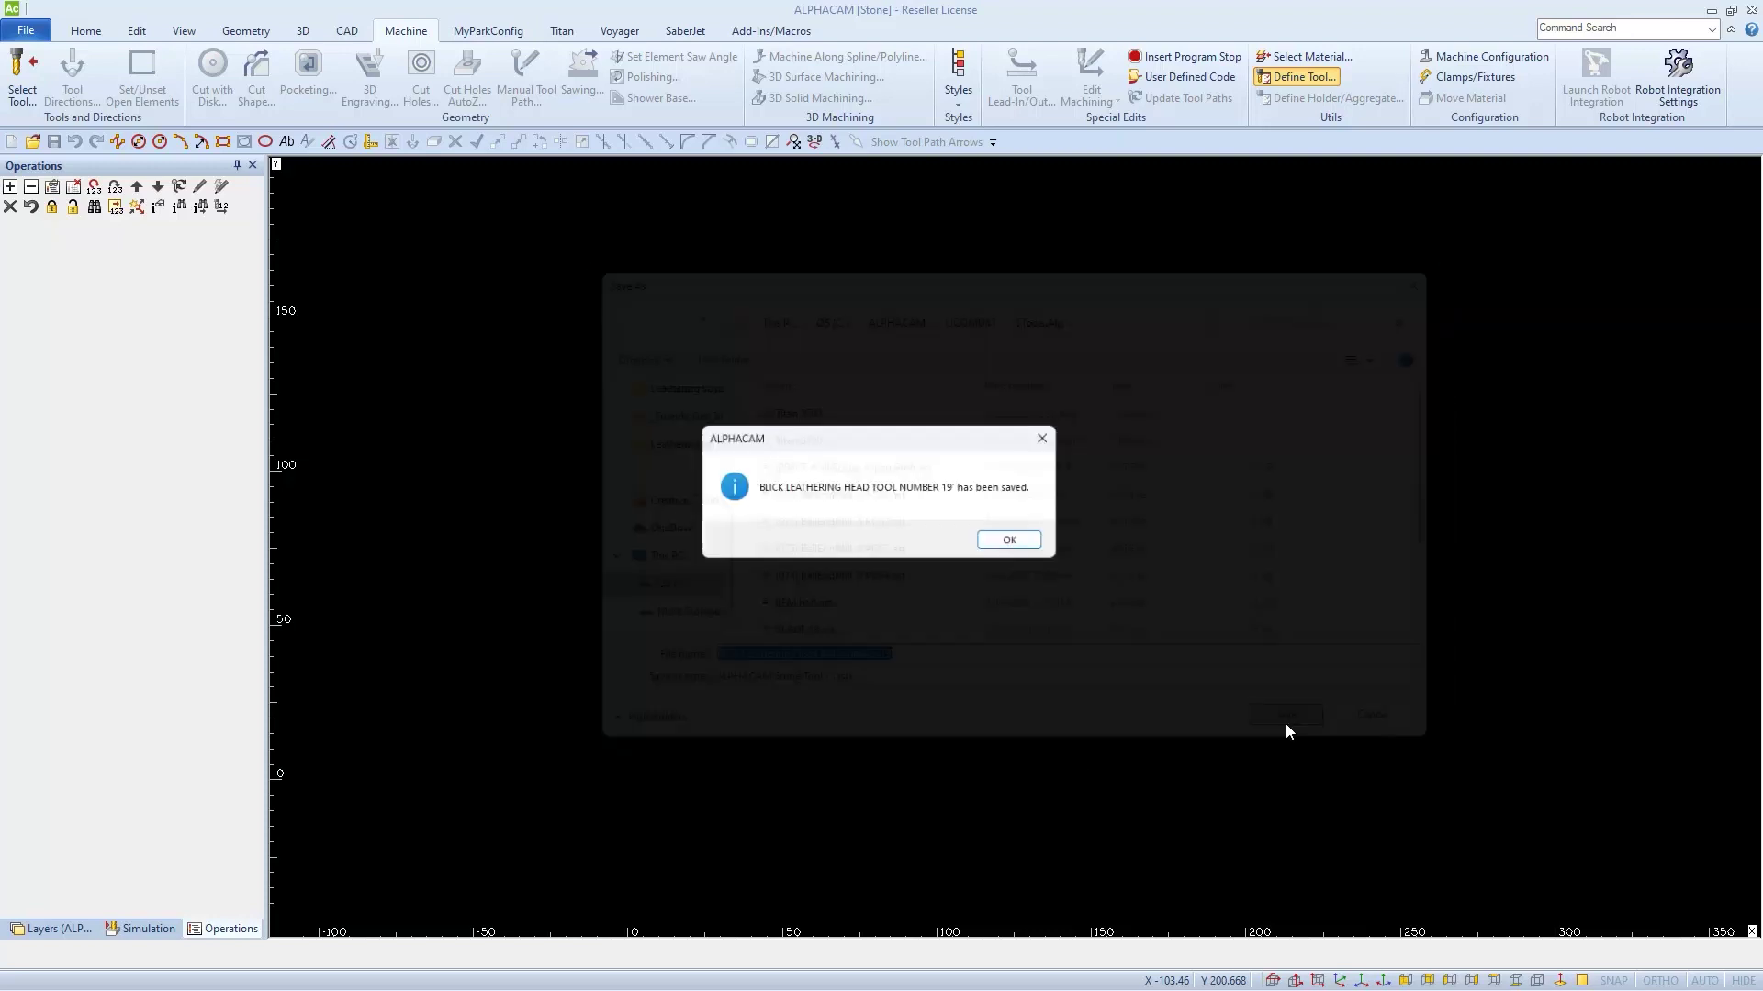
left_click(1021, 543)
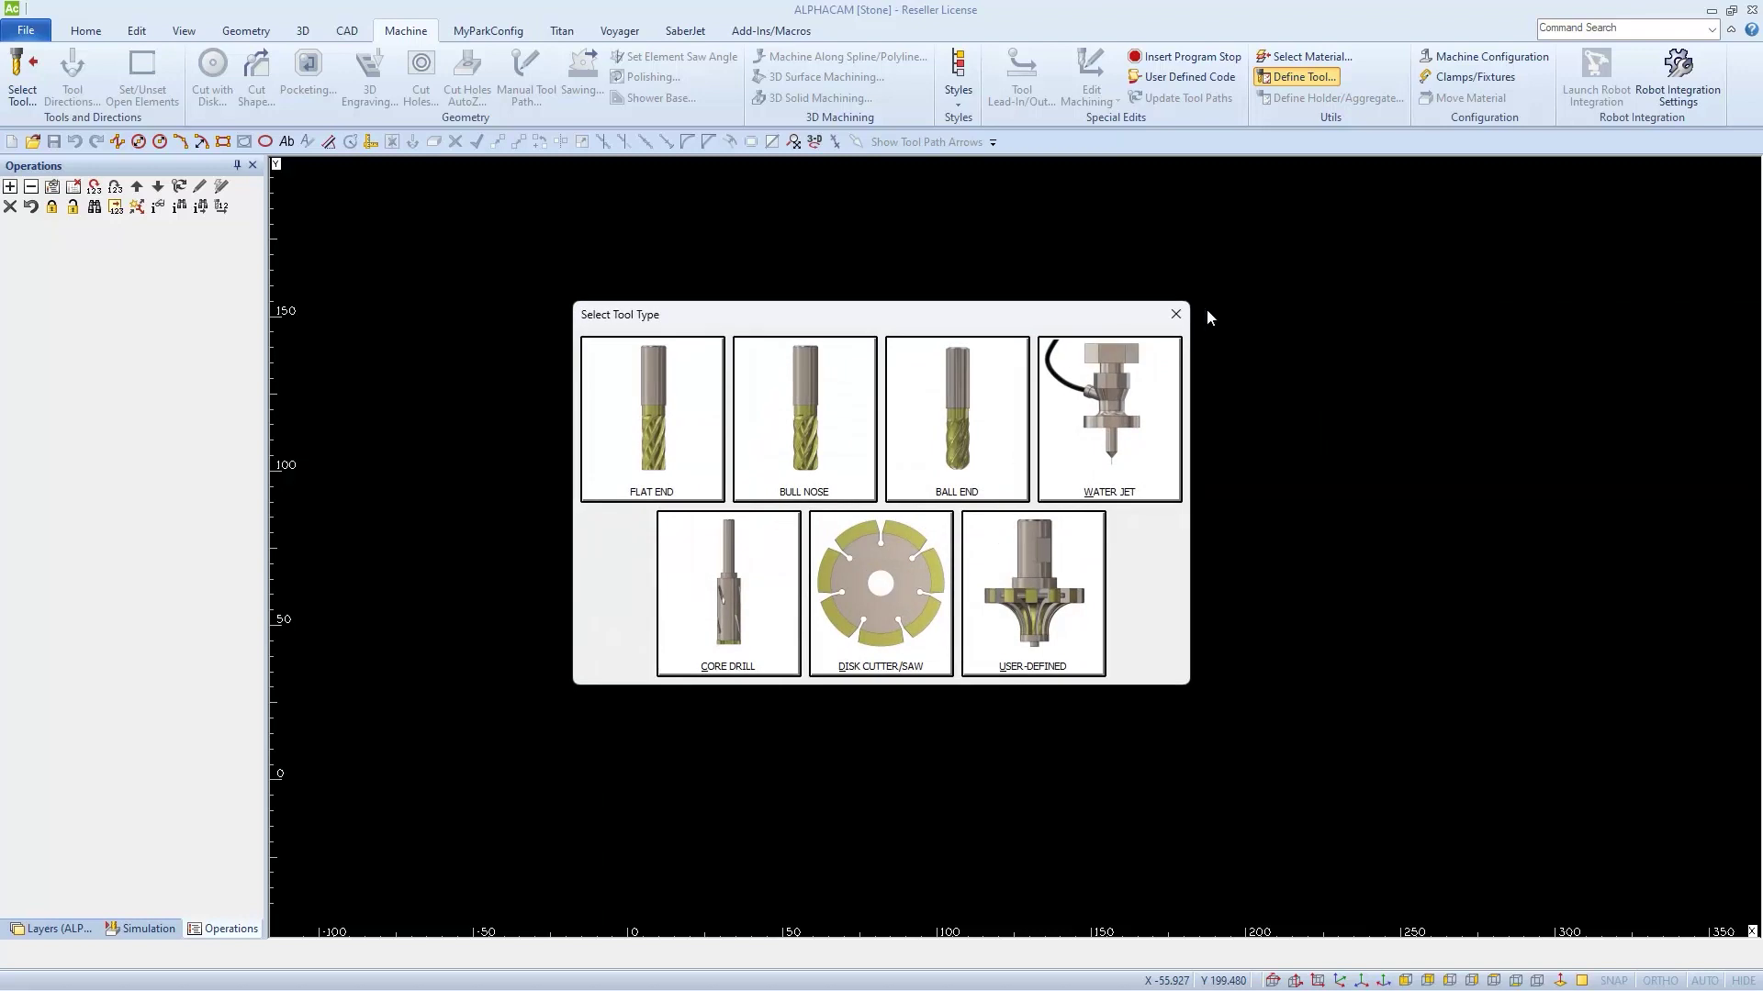
left_click(1177, 314)
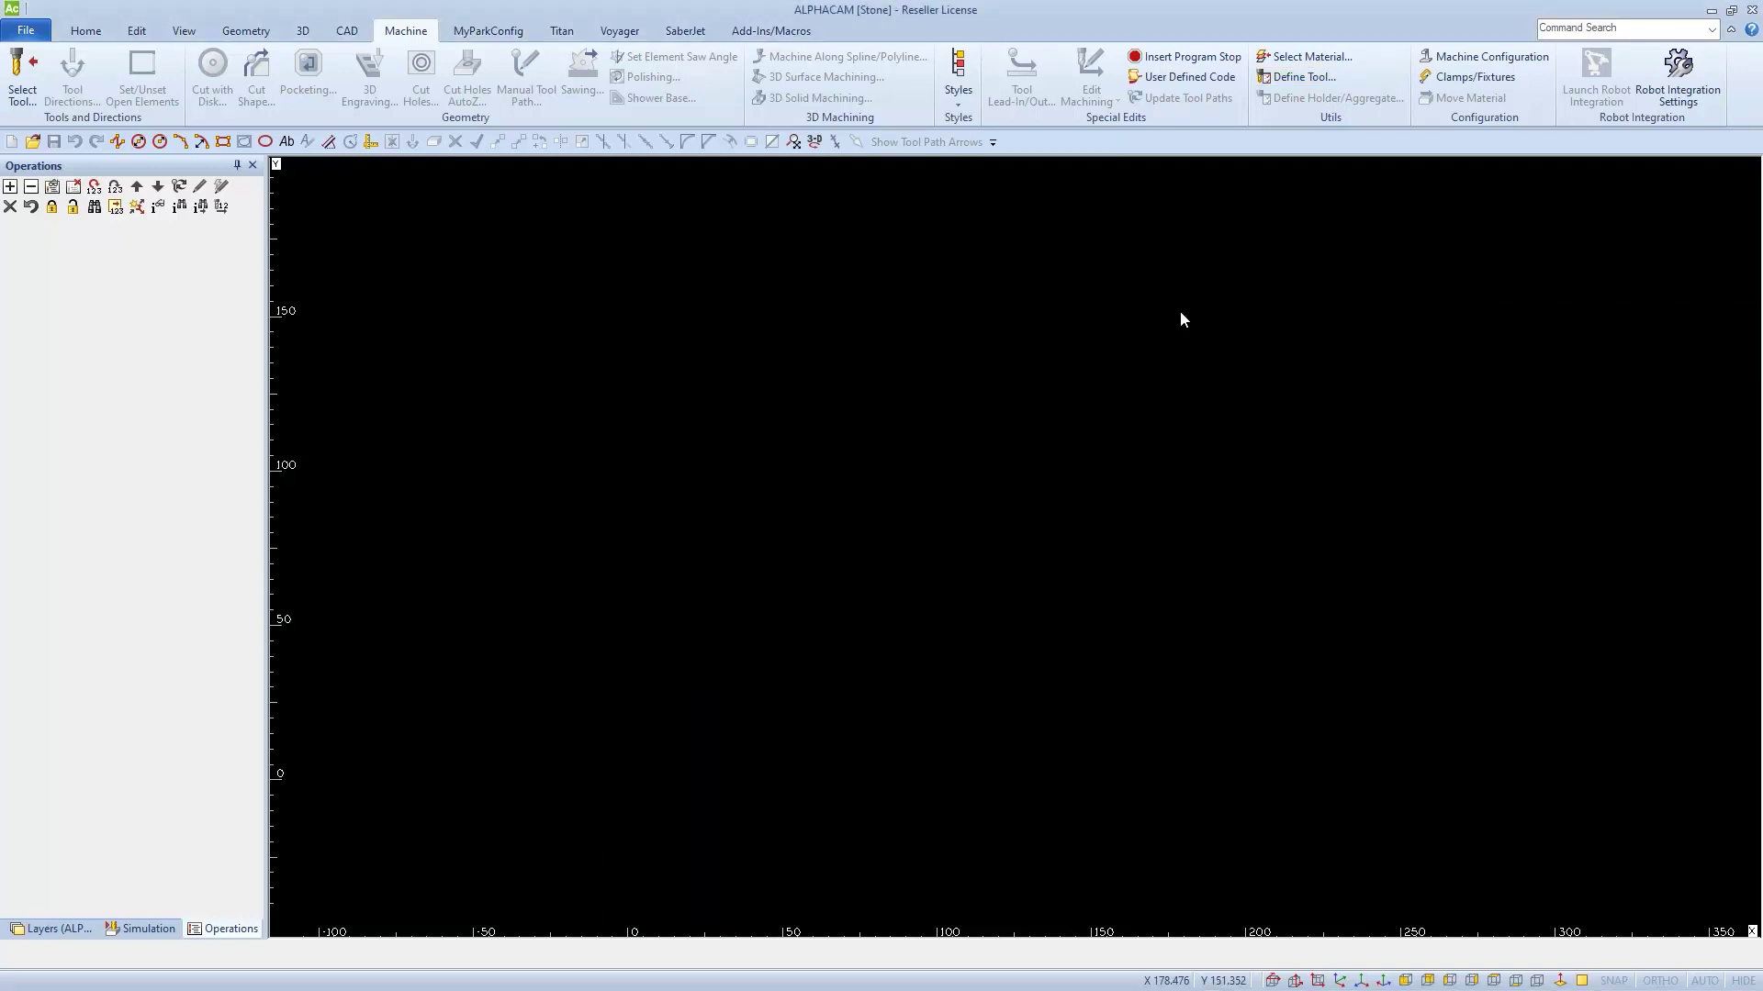
Insert the table template and draw a 92 by 64 inch rectangle from the origin
left_click(619, 31)
left_click(326, 69)
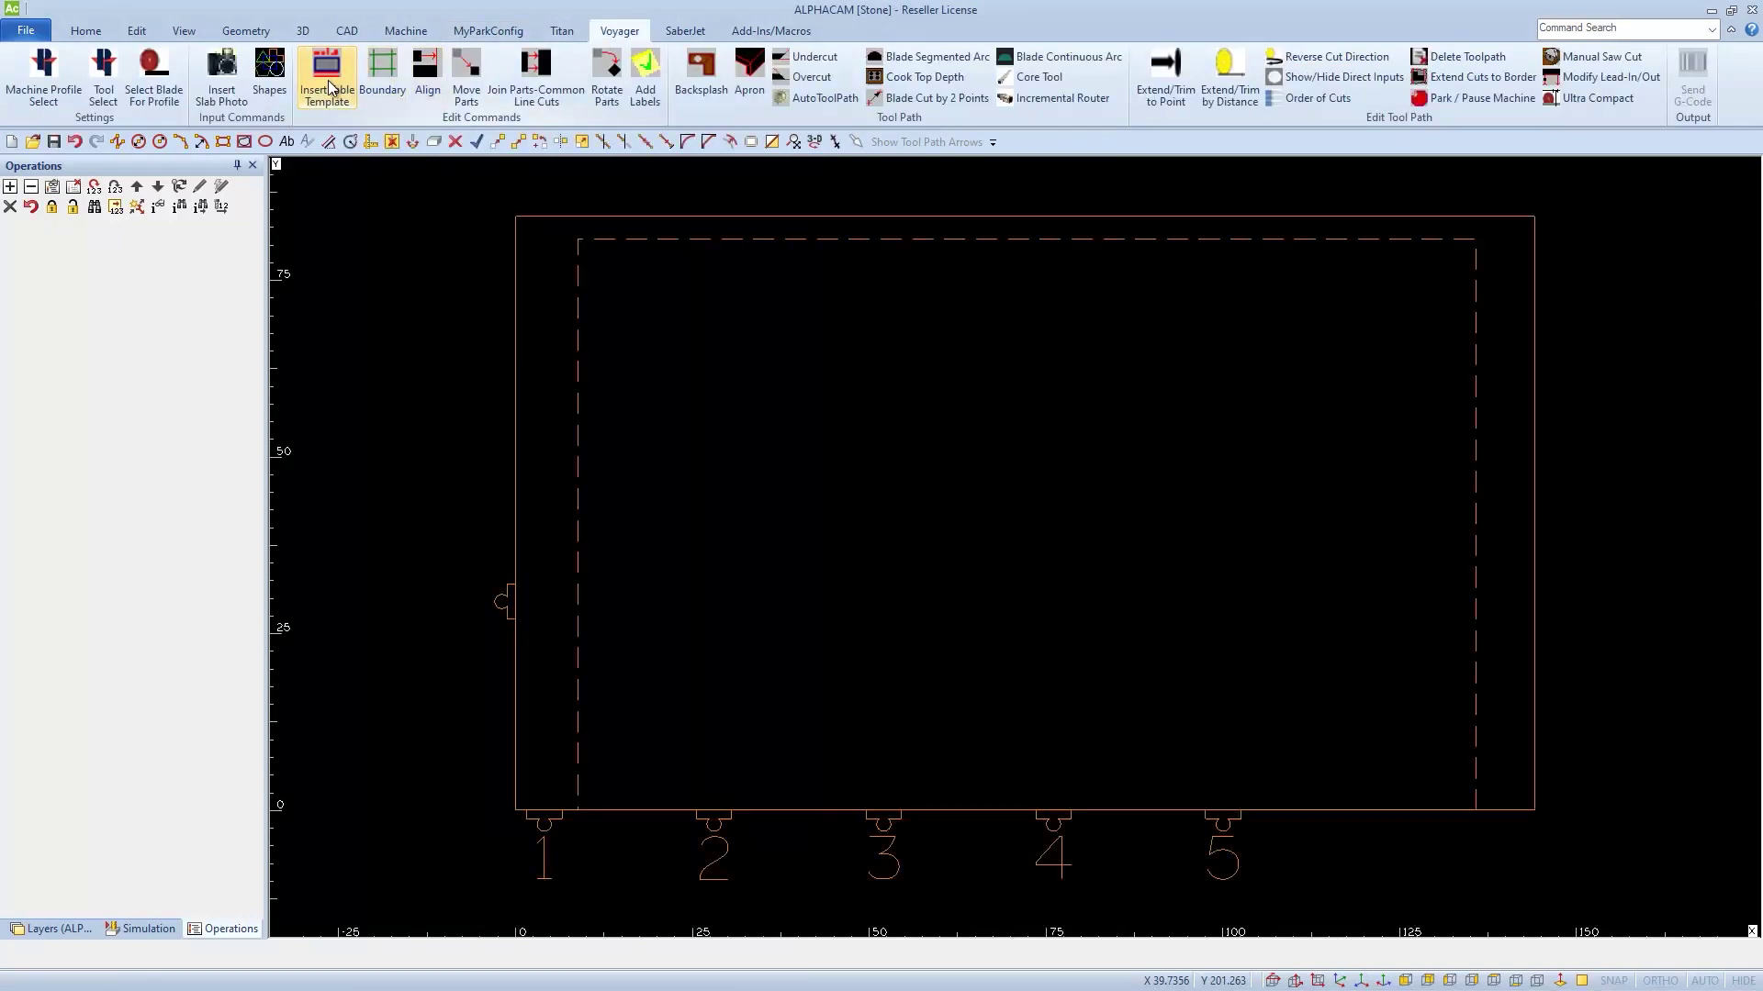
left_click(225, 142)
key("Return")
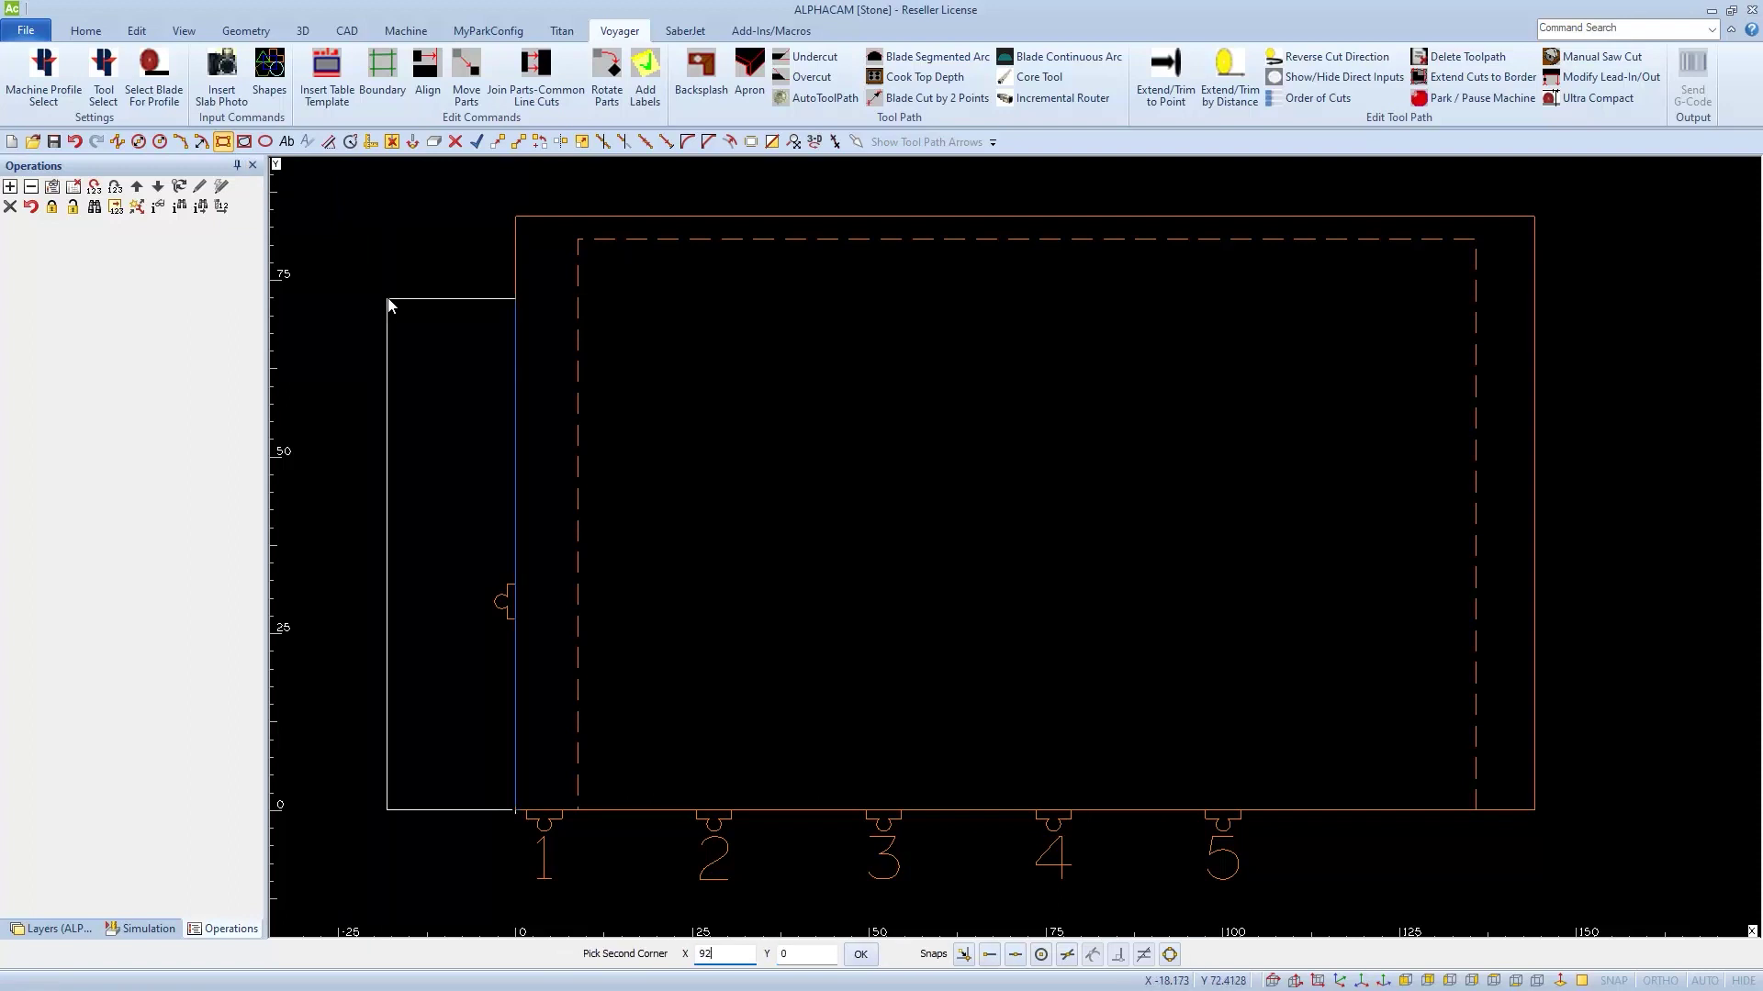
type("92")
key("Tab")
type("64")
key("Return")
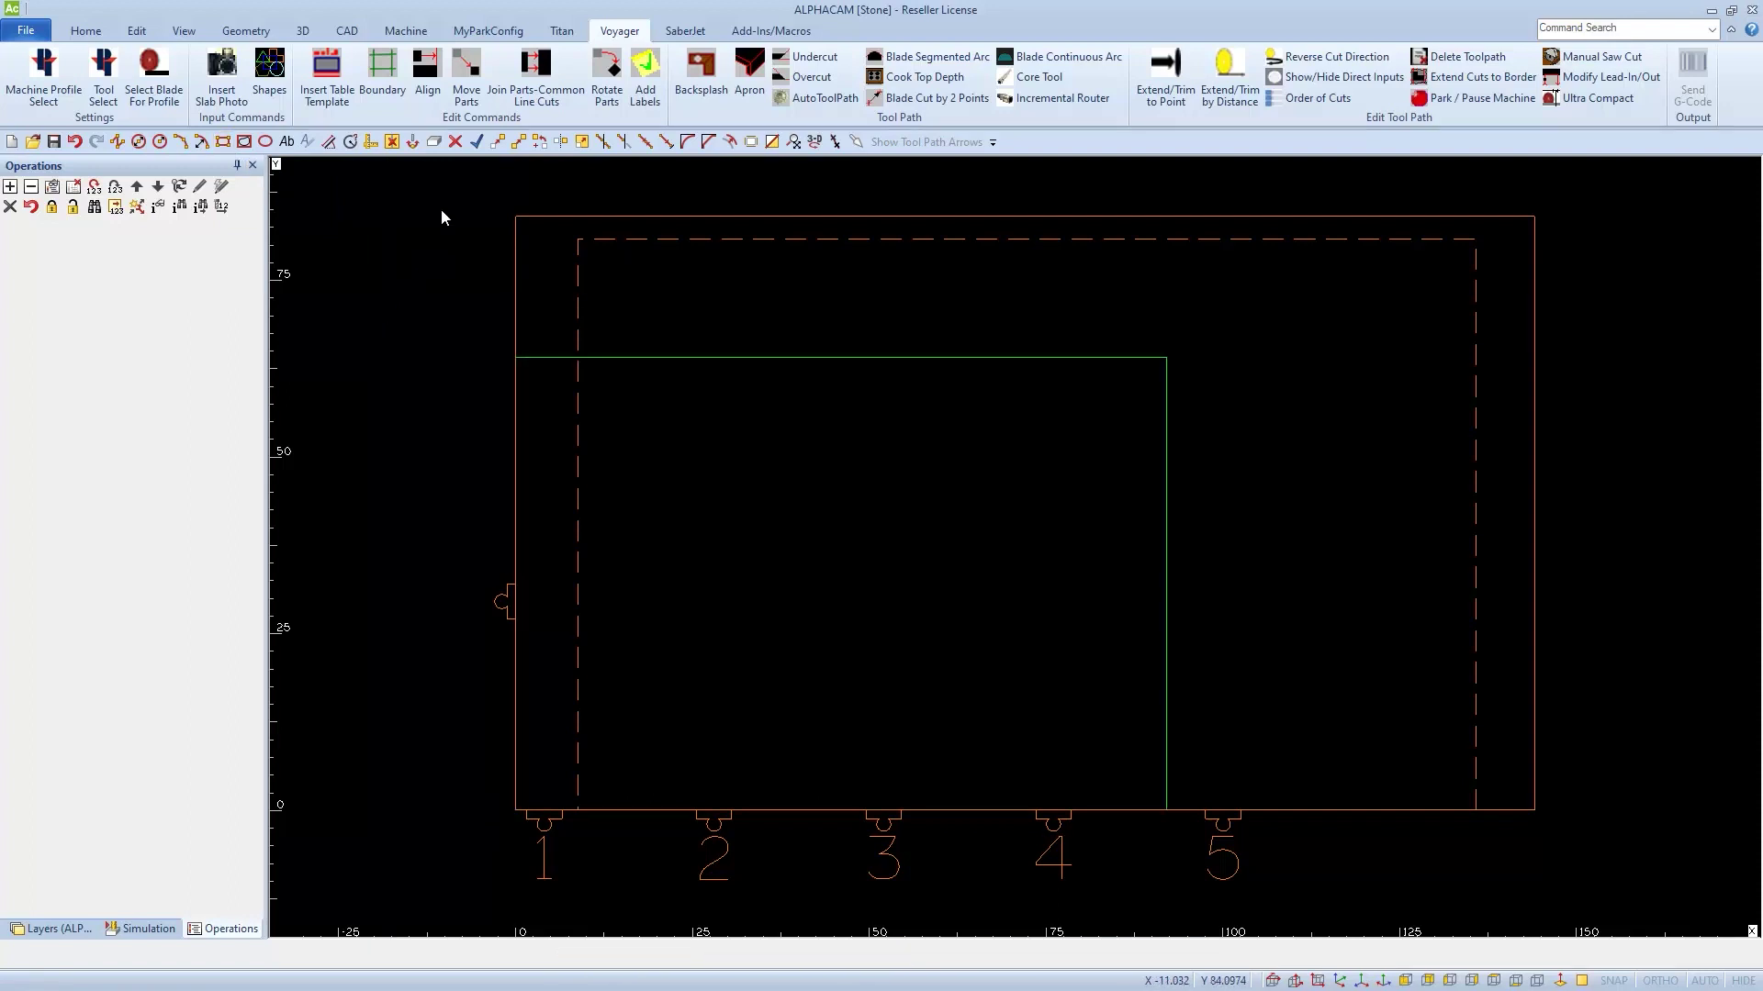
Delete all the table template geometry, keeping only the 92 by 64 rectangle
left_click(454, 142)
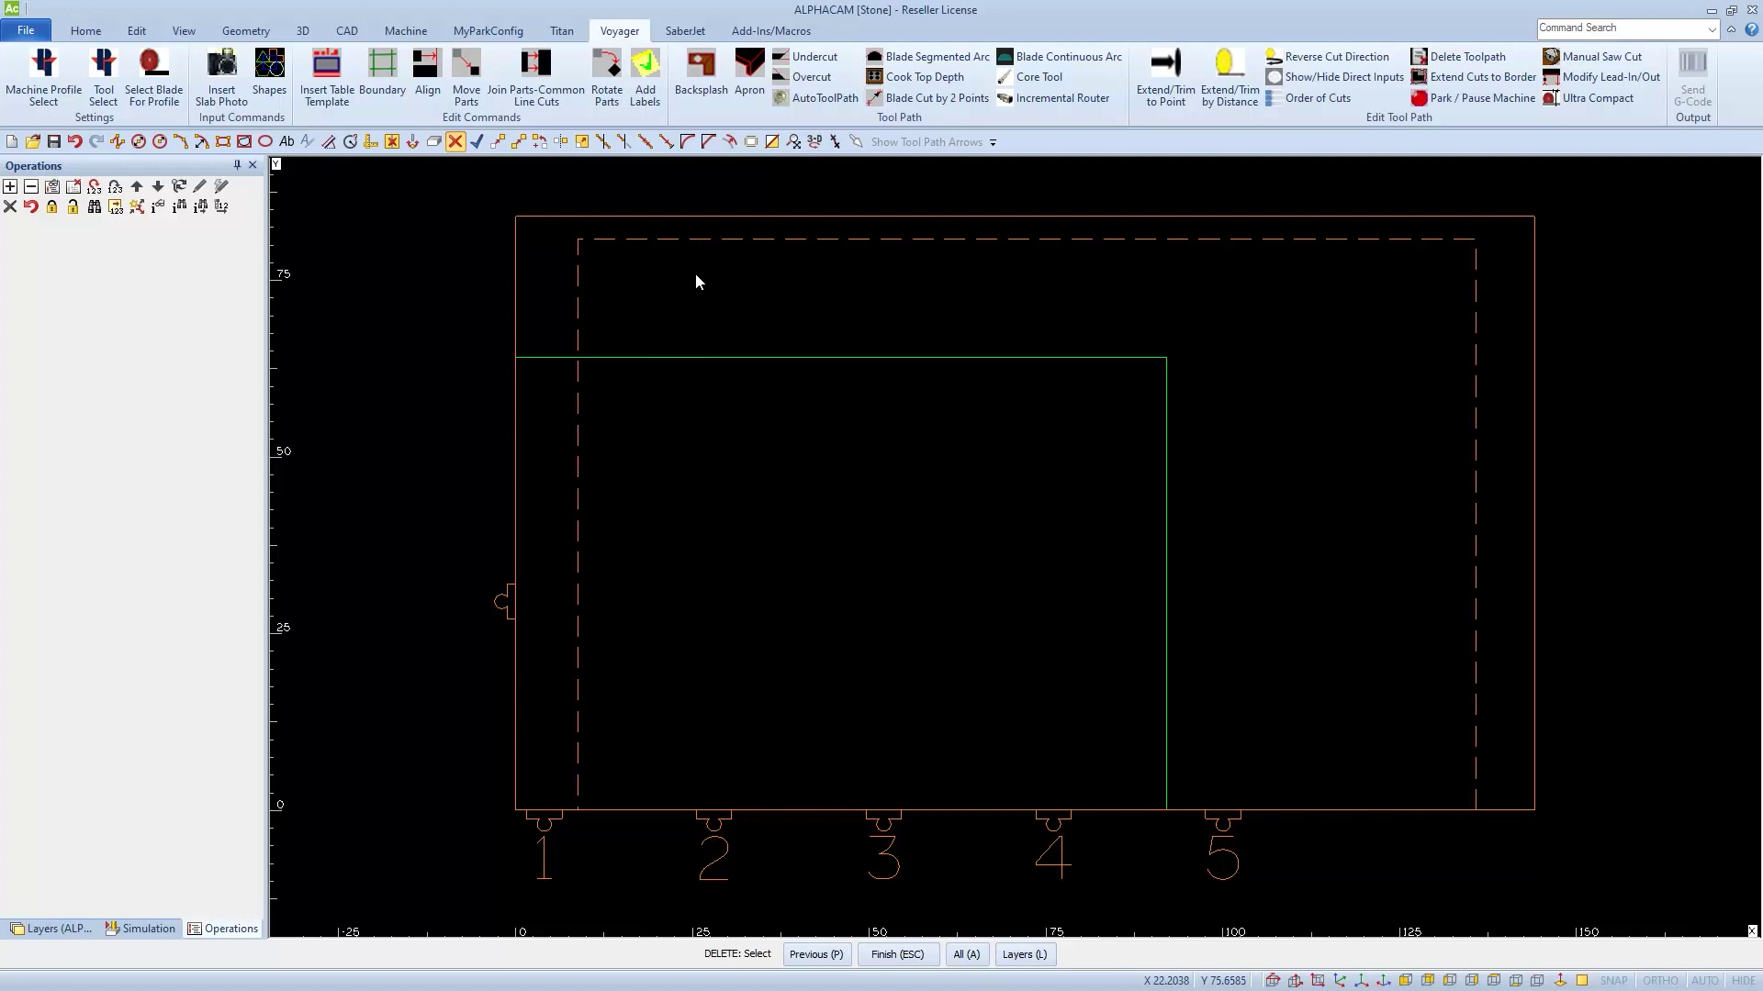
left_click_drag(702, 273, 472, 307)
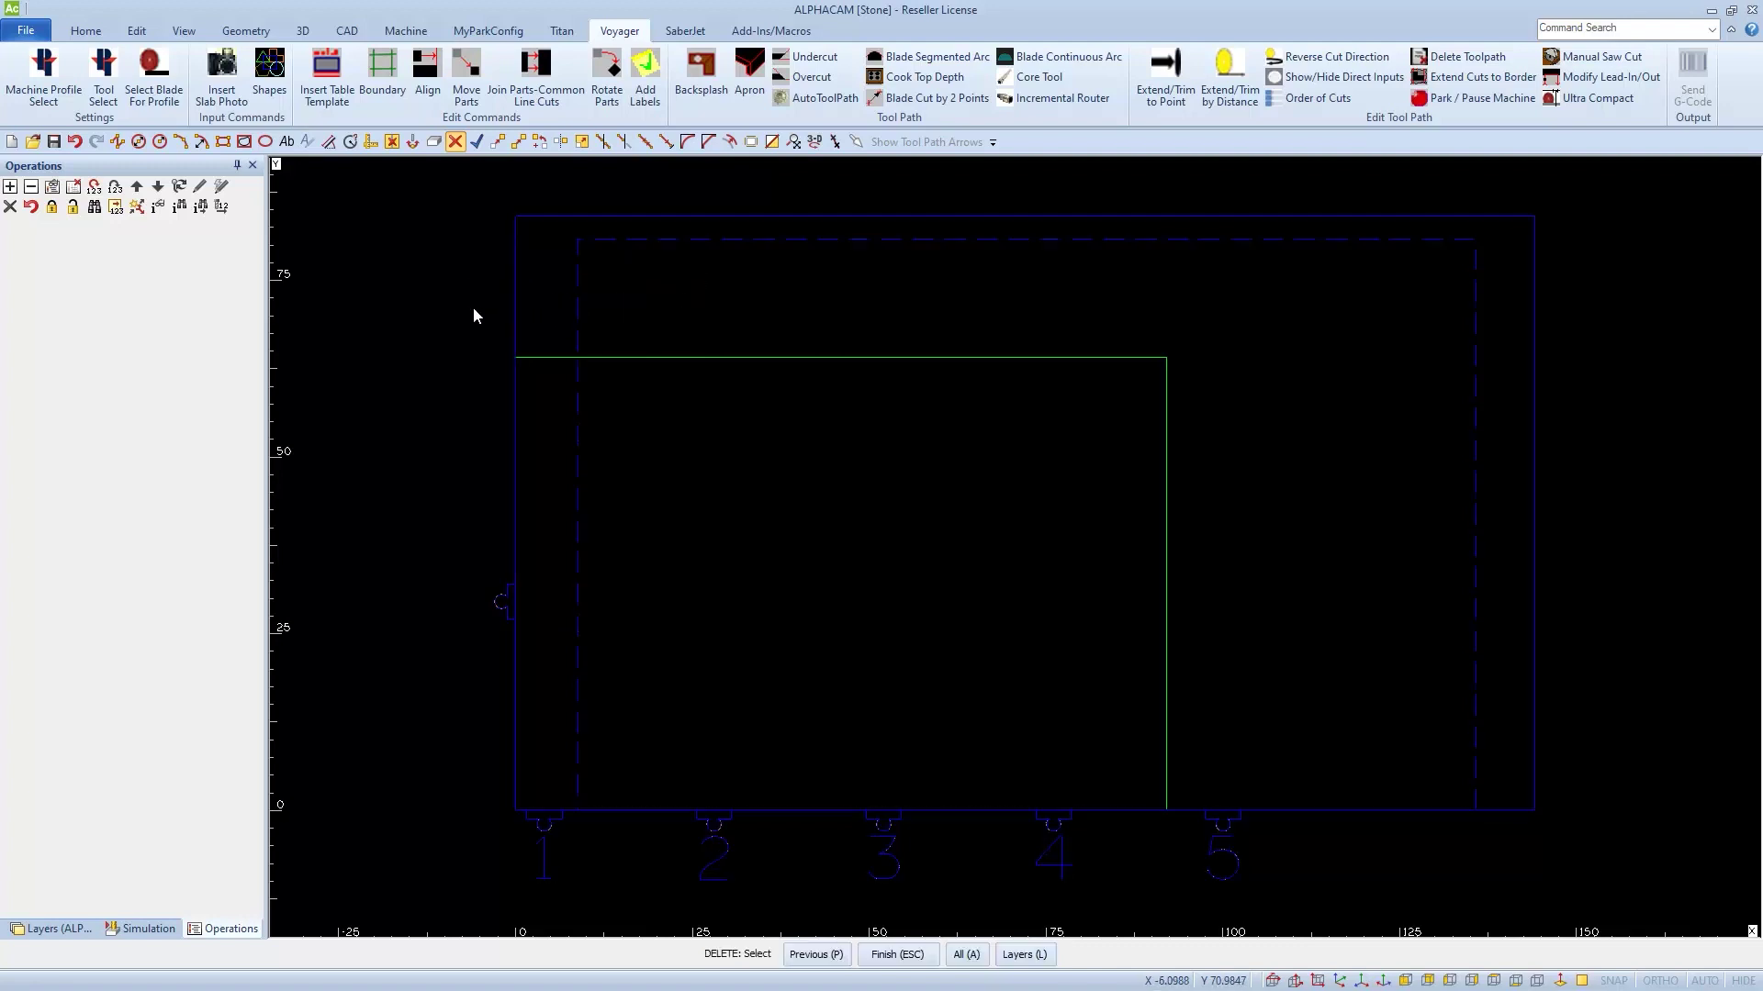
key("Escape")
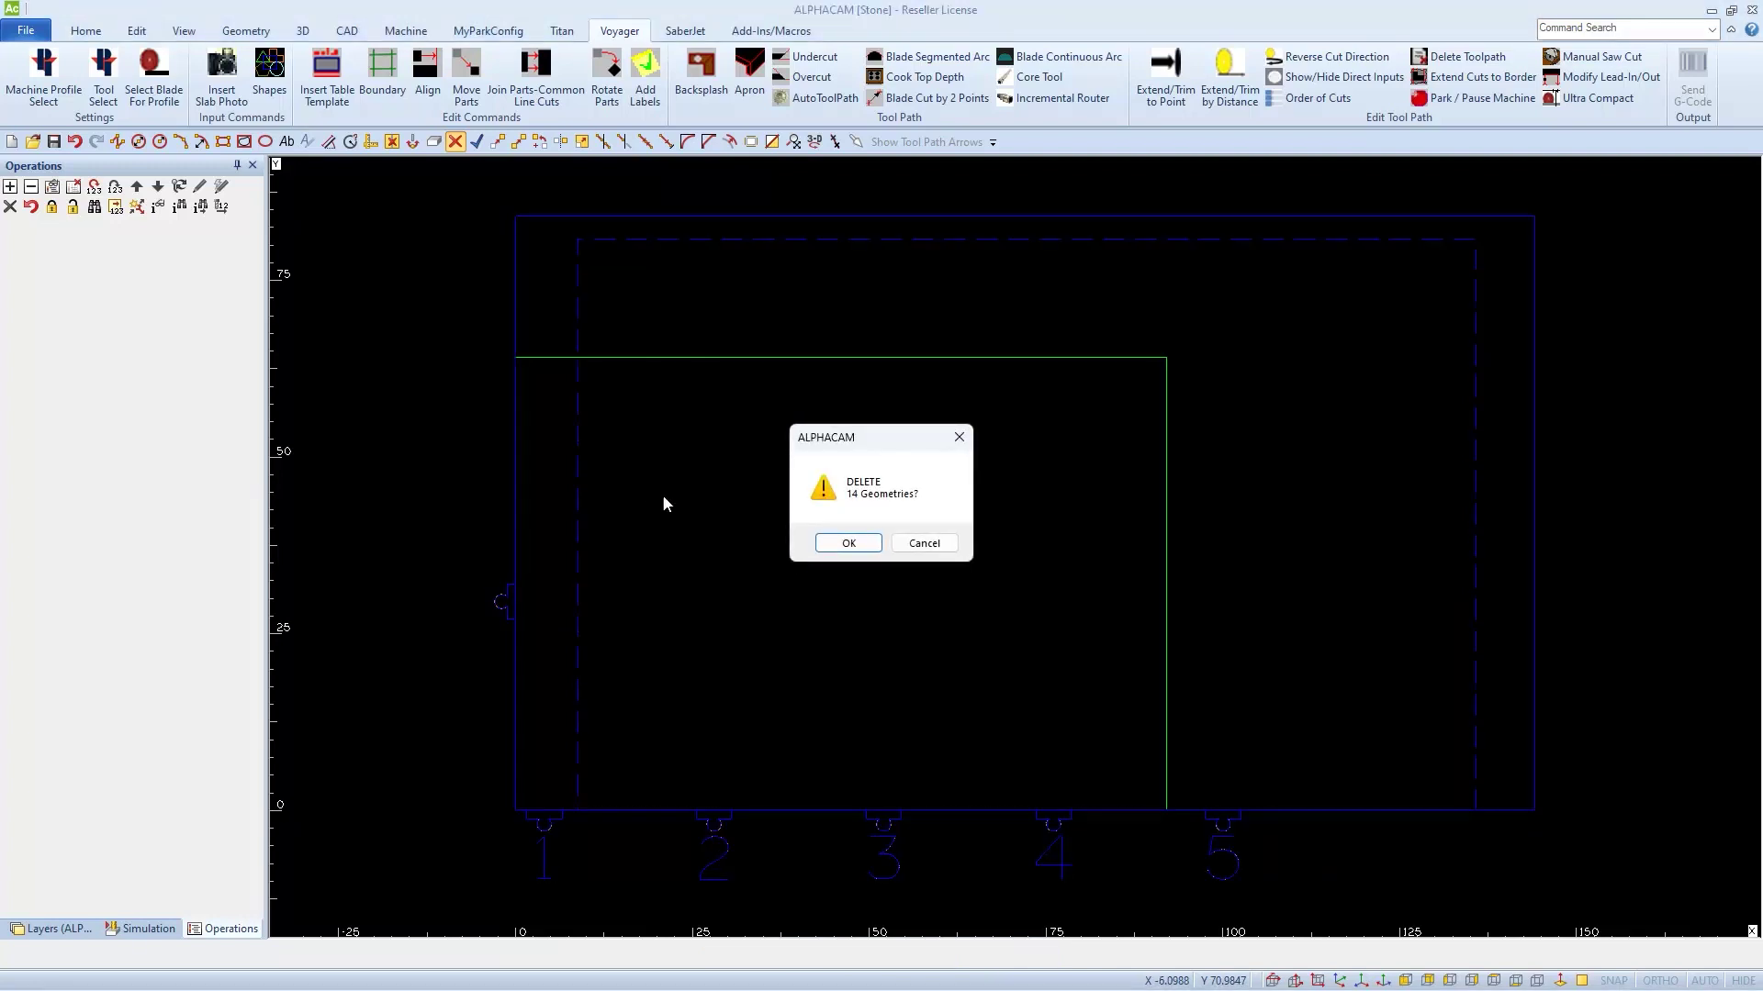
left_click(859, 544)
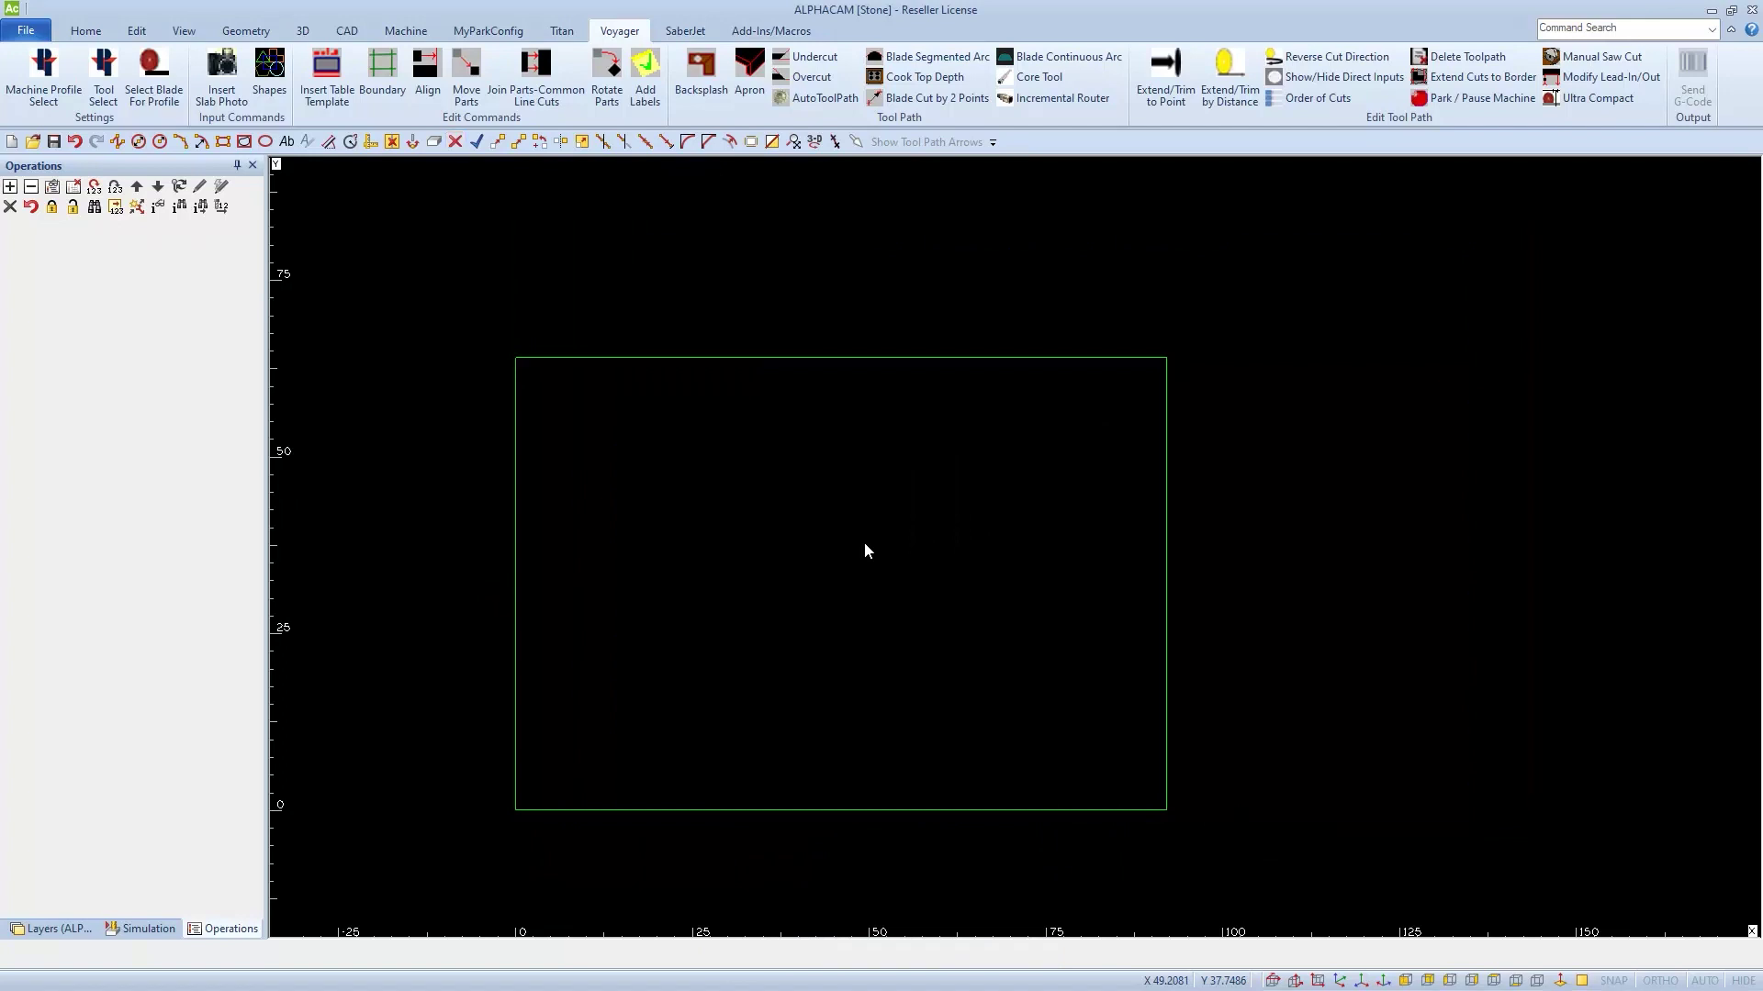
key("Home")
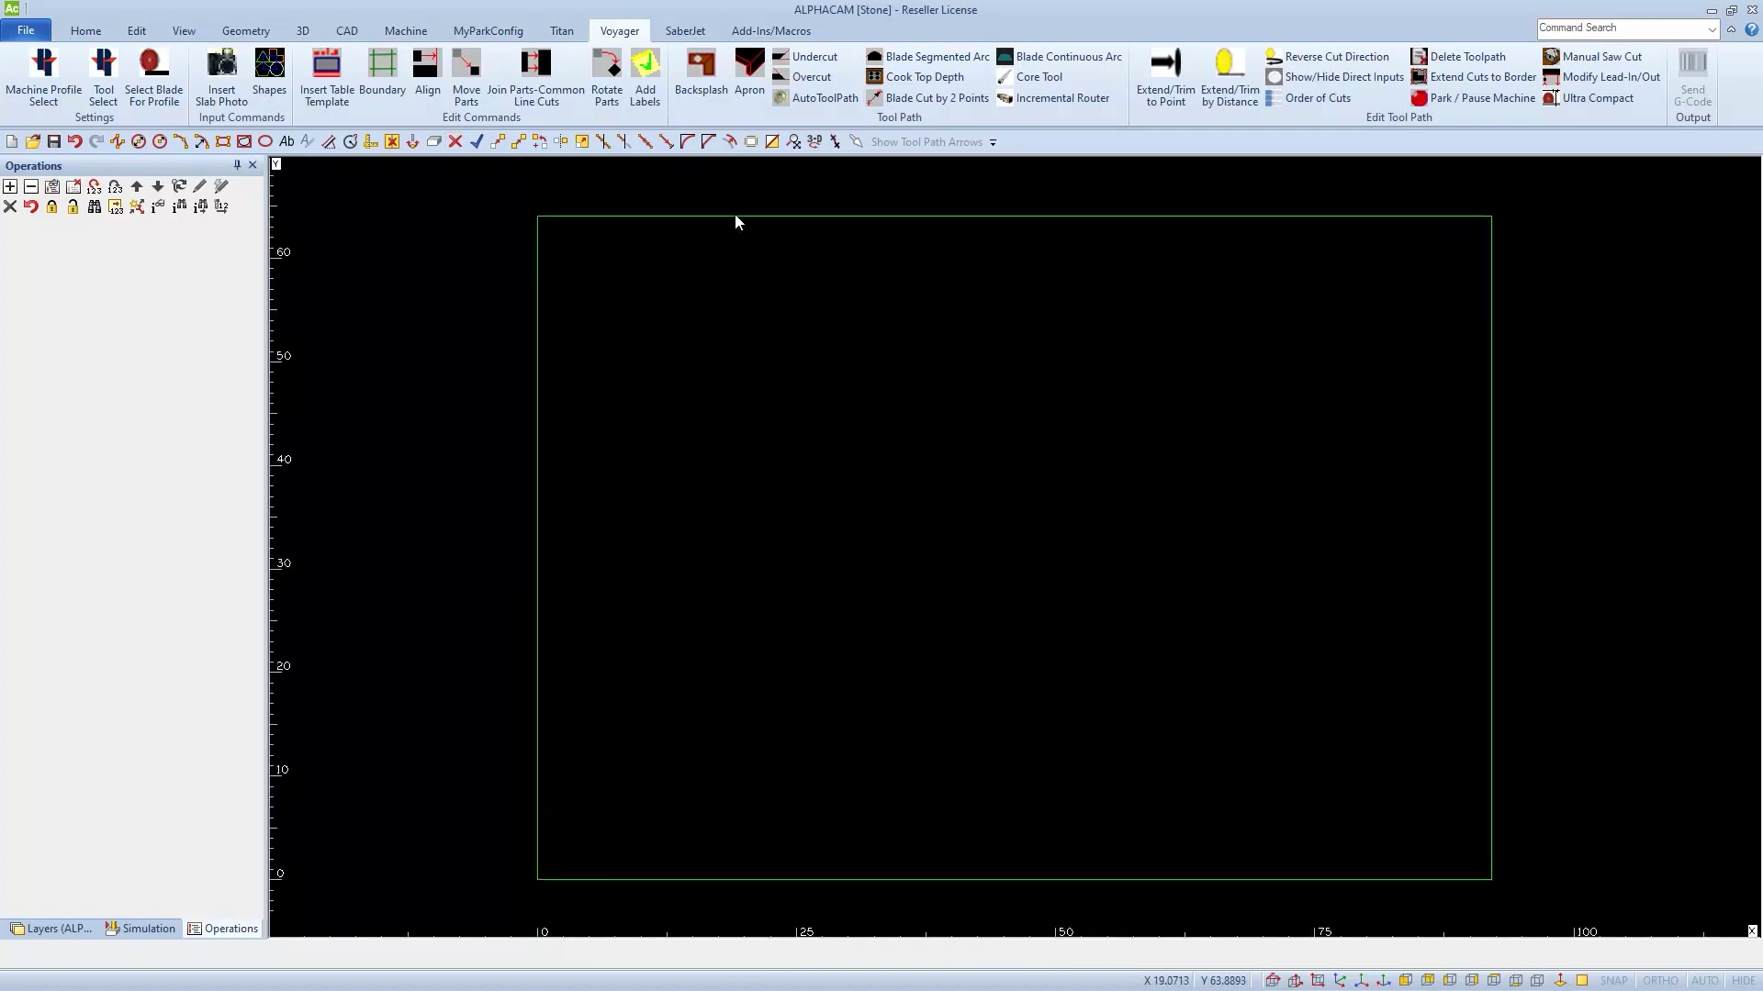
Offset the rectangle inward by 0.125 as geometry, keeping the original
left_click(730, 141)
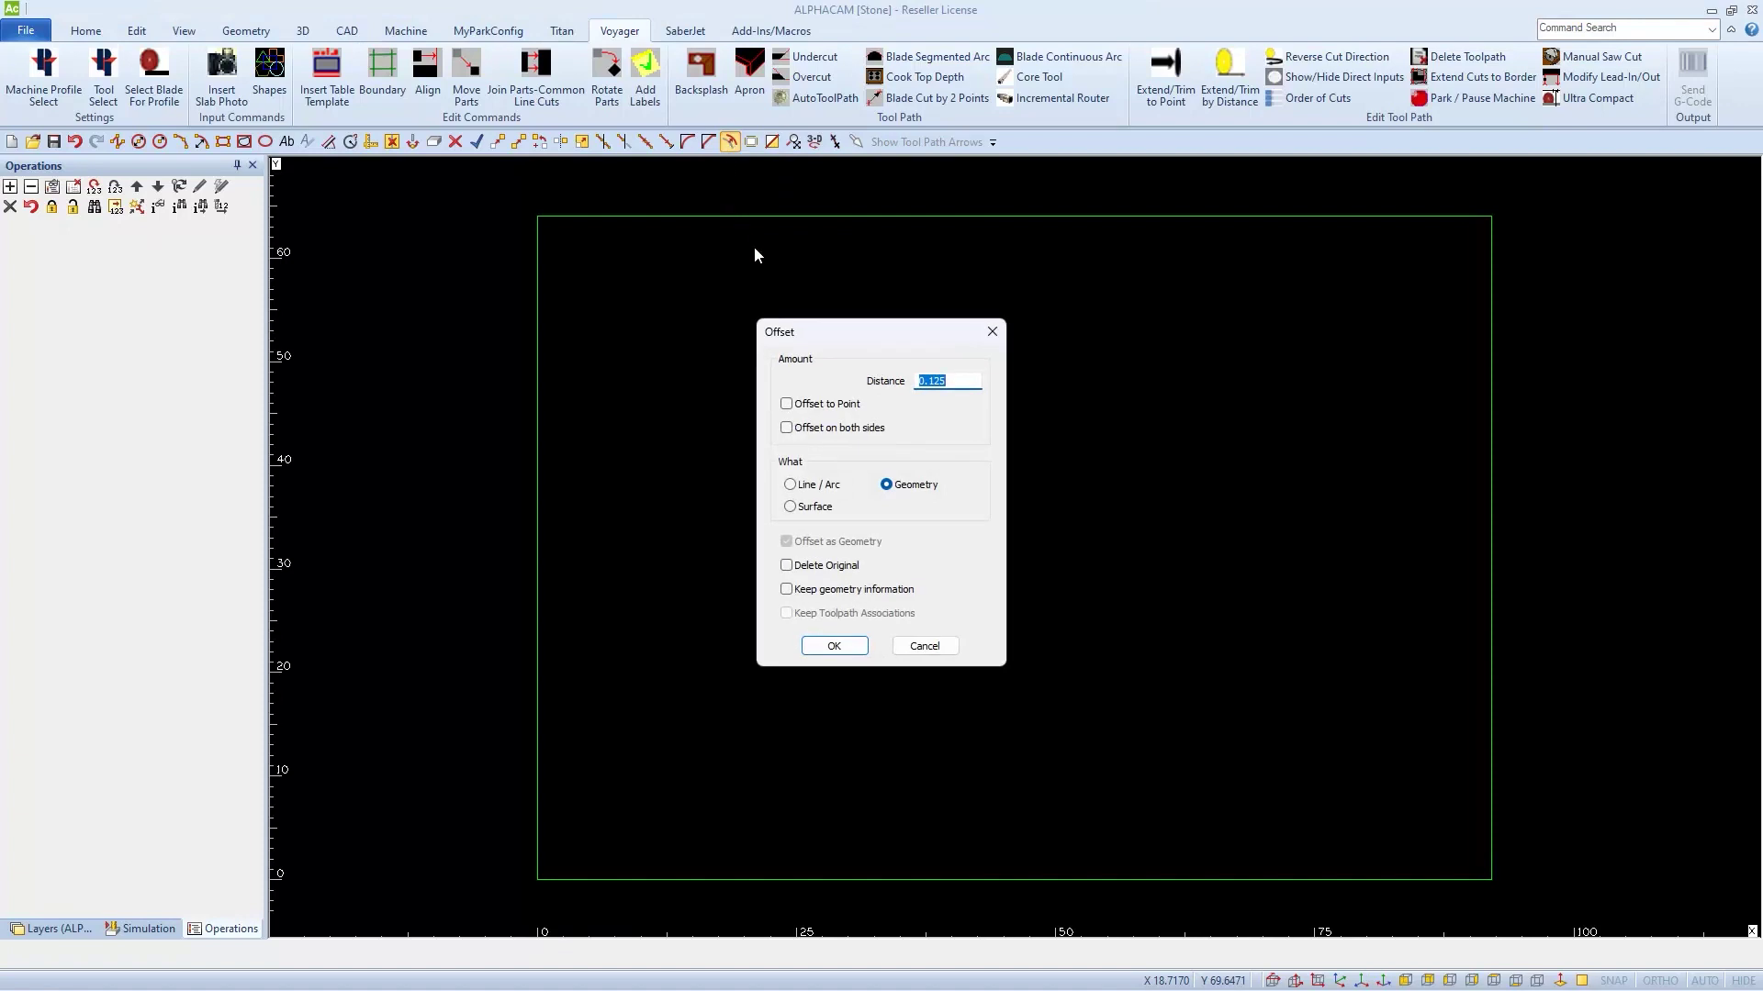
type(".125")
left_click(834, 647)
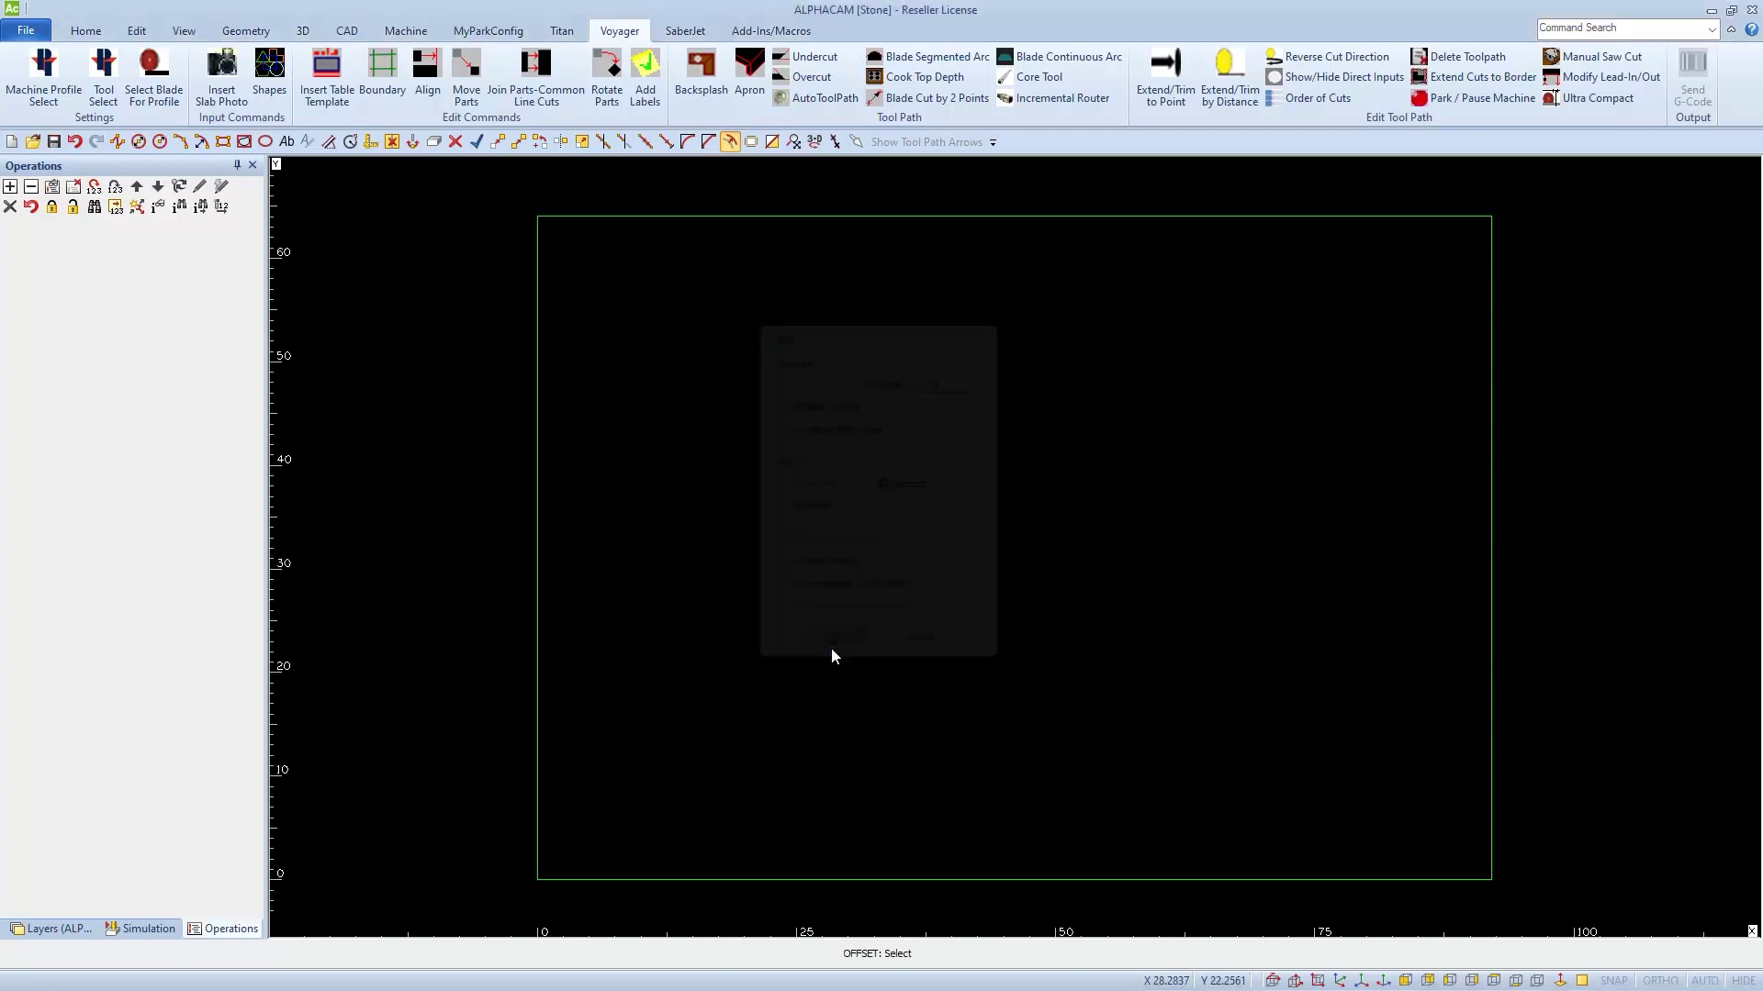
left_click(538, 533)
left_click(565, 532)
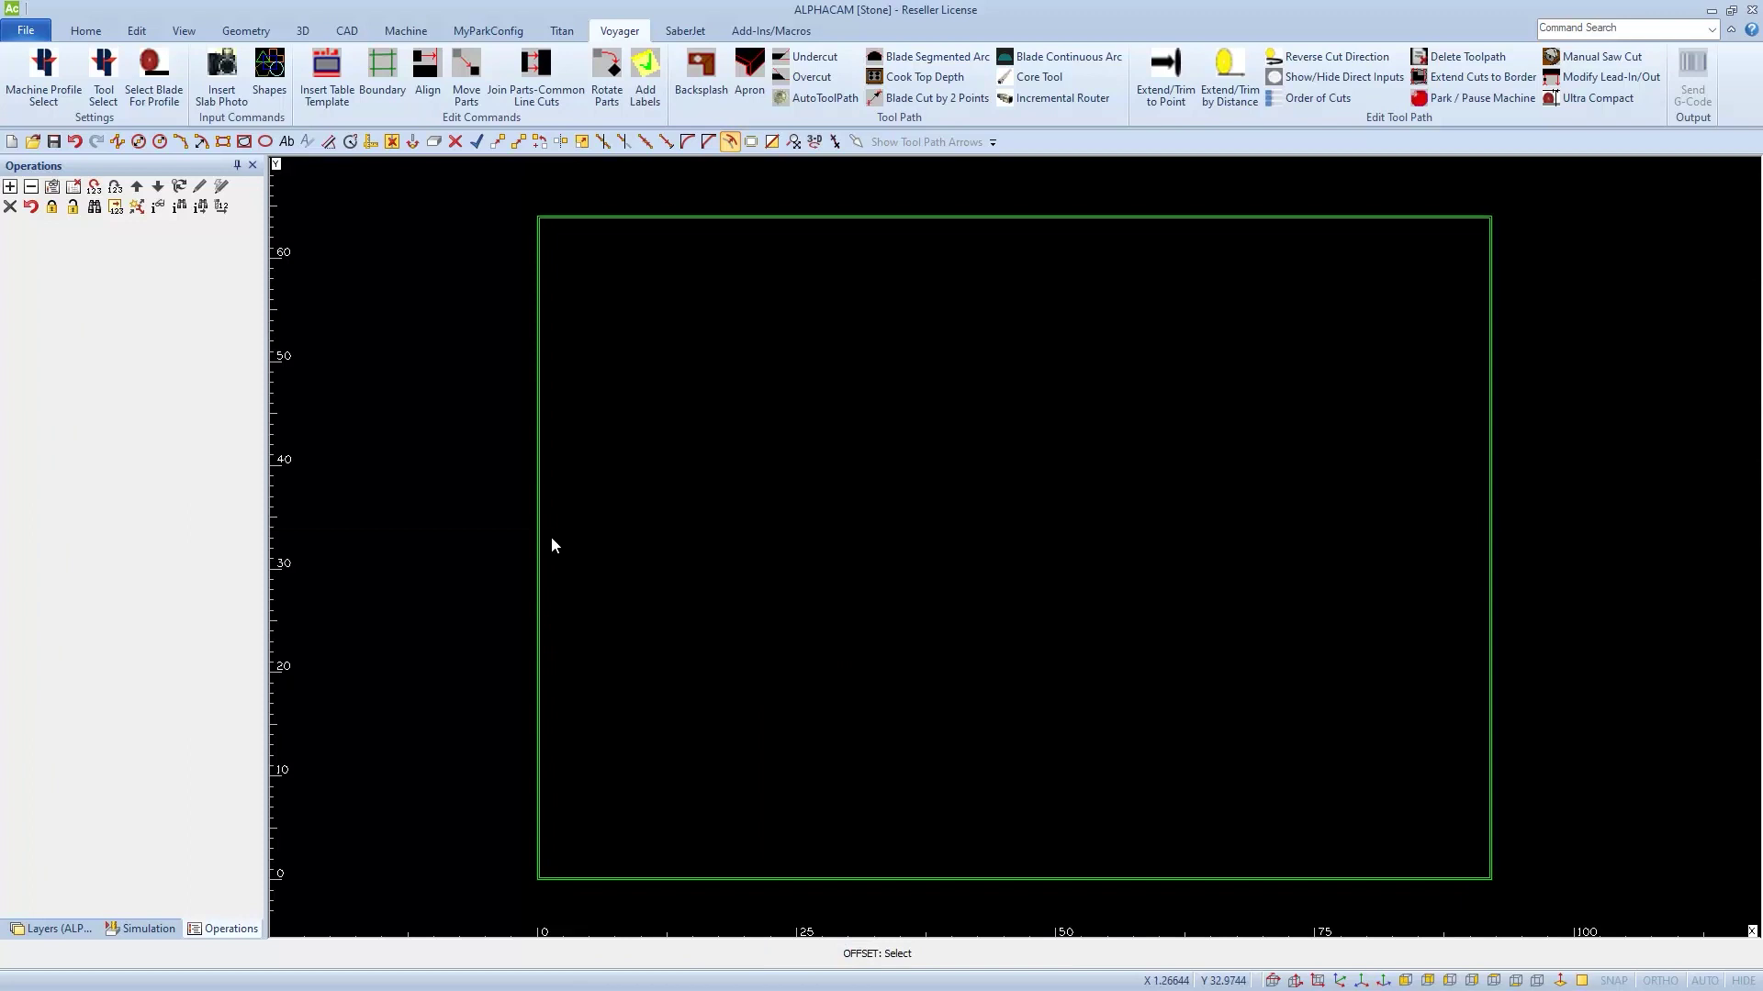
Offset the original 92 by 64 rectangle outward by the same 0.125 distance and end the offset command
scroll(552, 539, "up", 3)
left_click(521, 544)
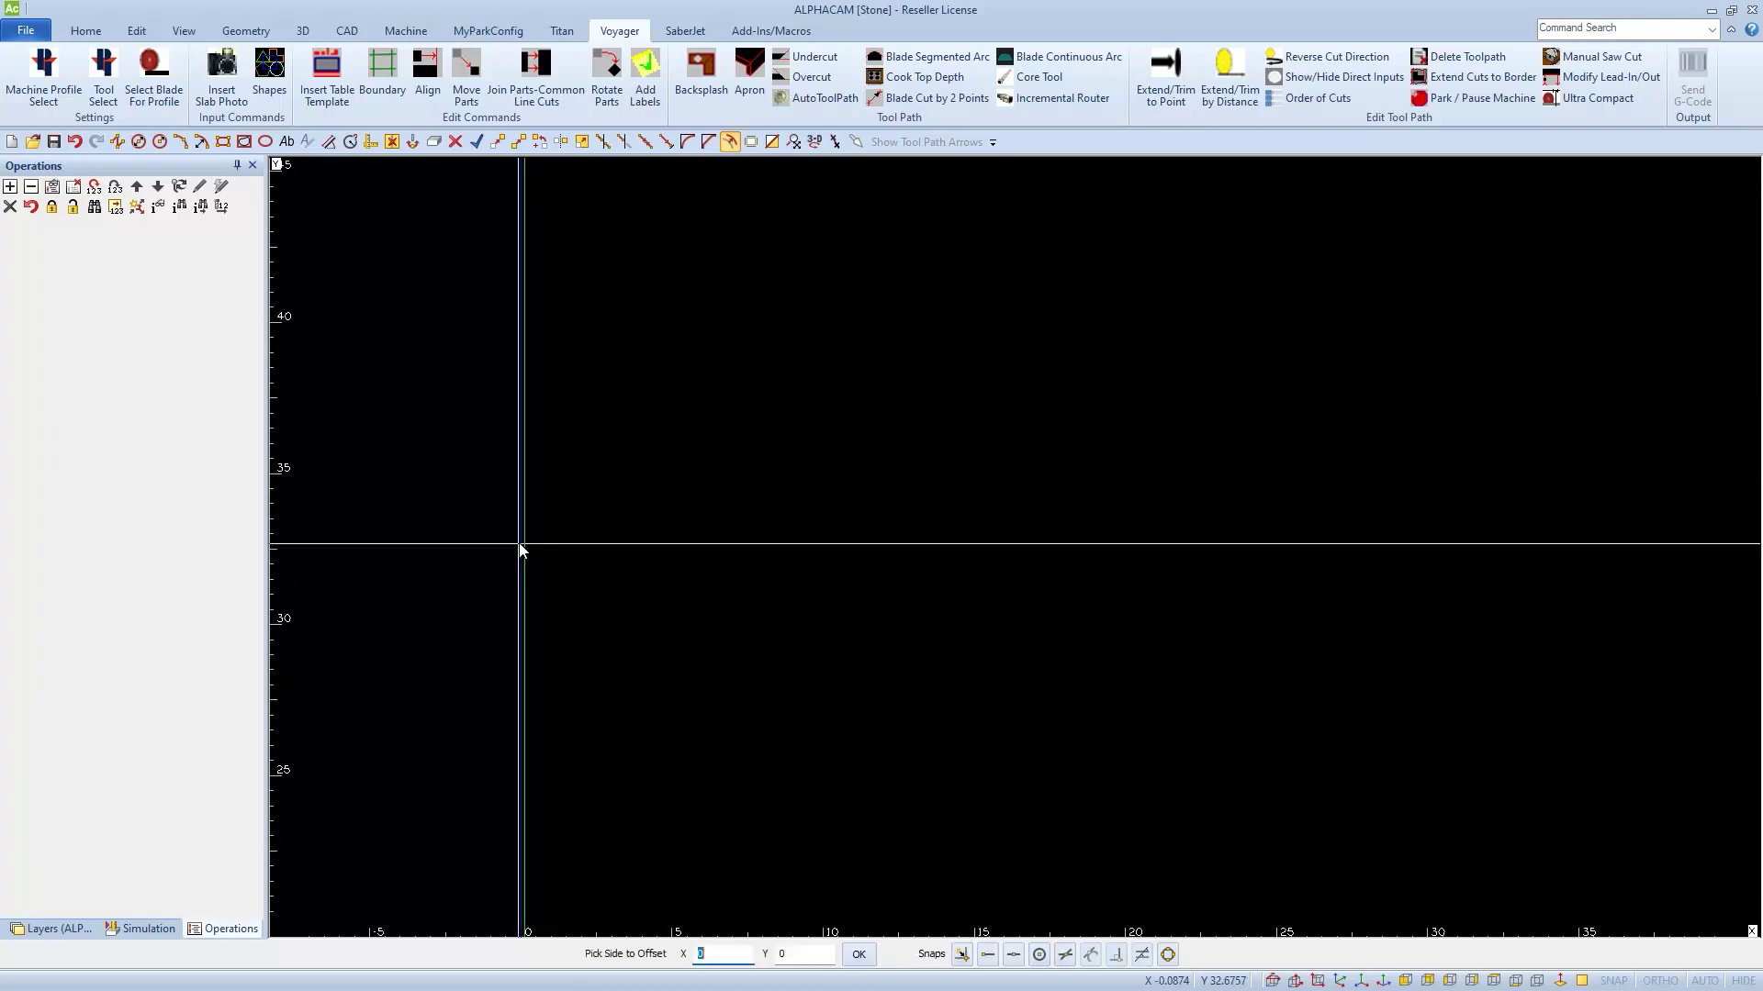
left_click(430, 514)
key("Escape")
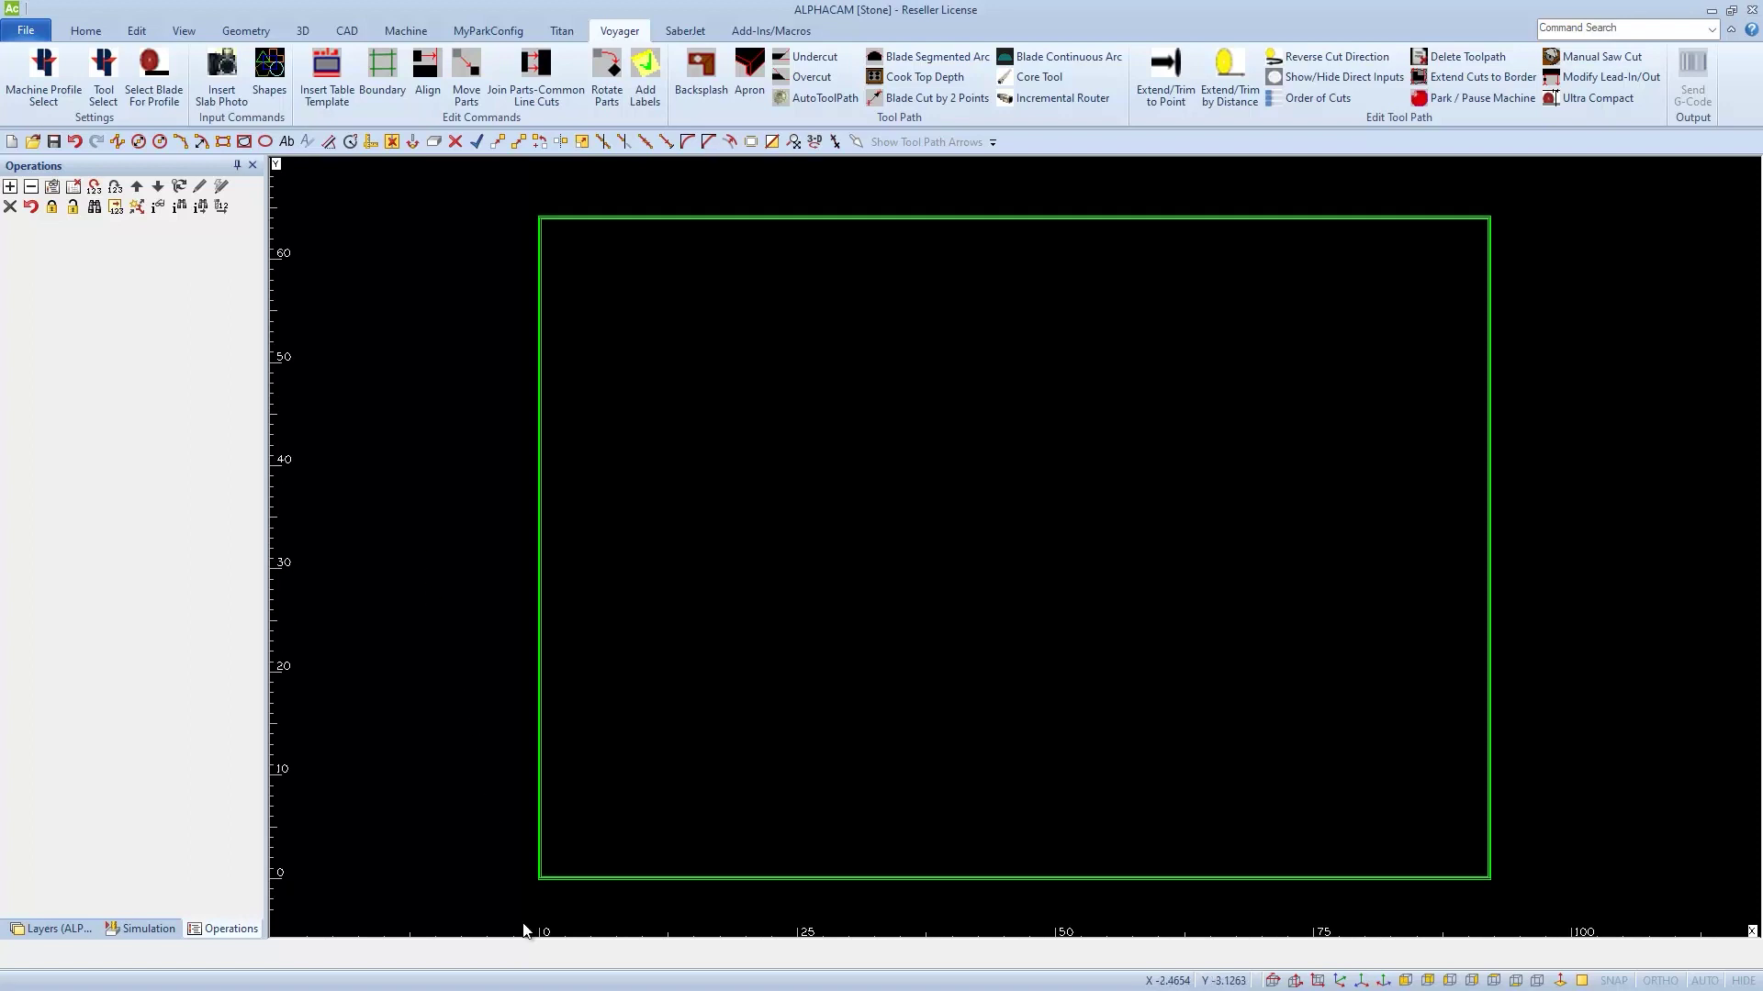
Create the main material from the outermost rectangle, with its top at Z 0 and its bottom at Z -1.2
scroll(536, 919, "up", 3)
scroll(537, 922, "up", 2)
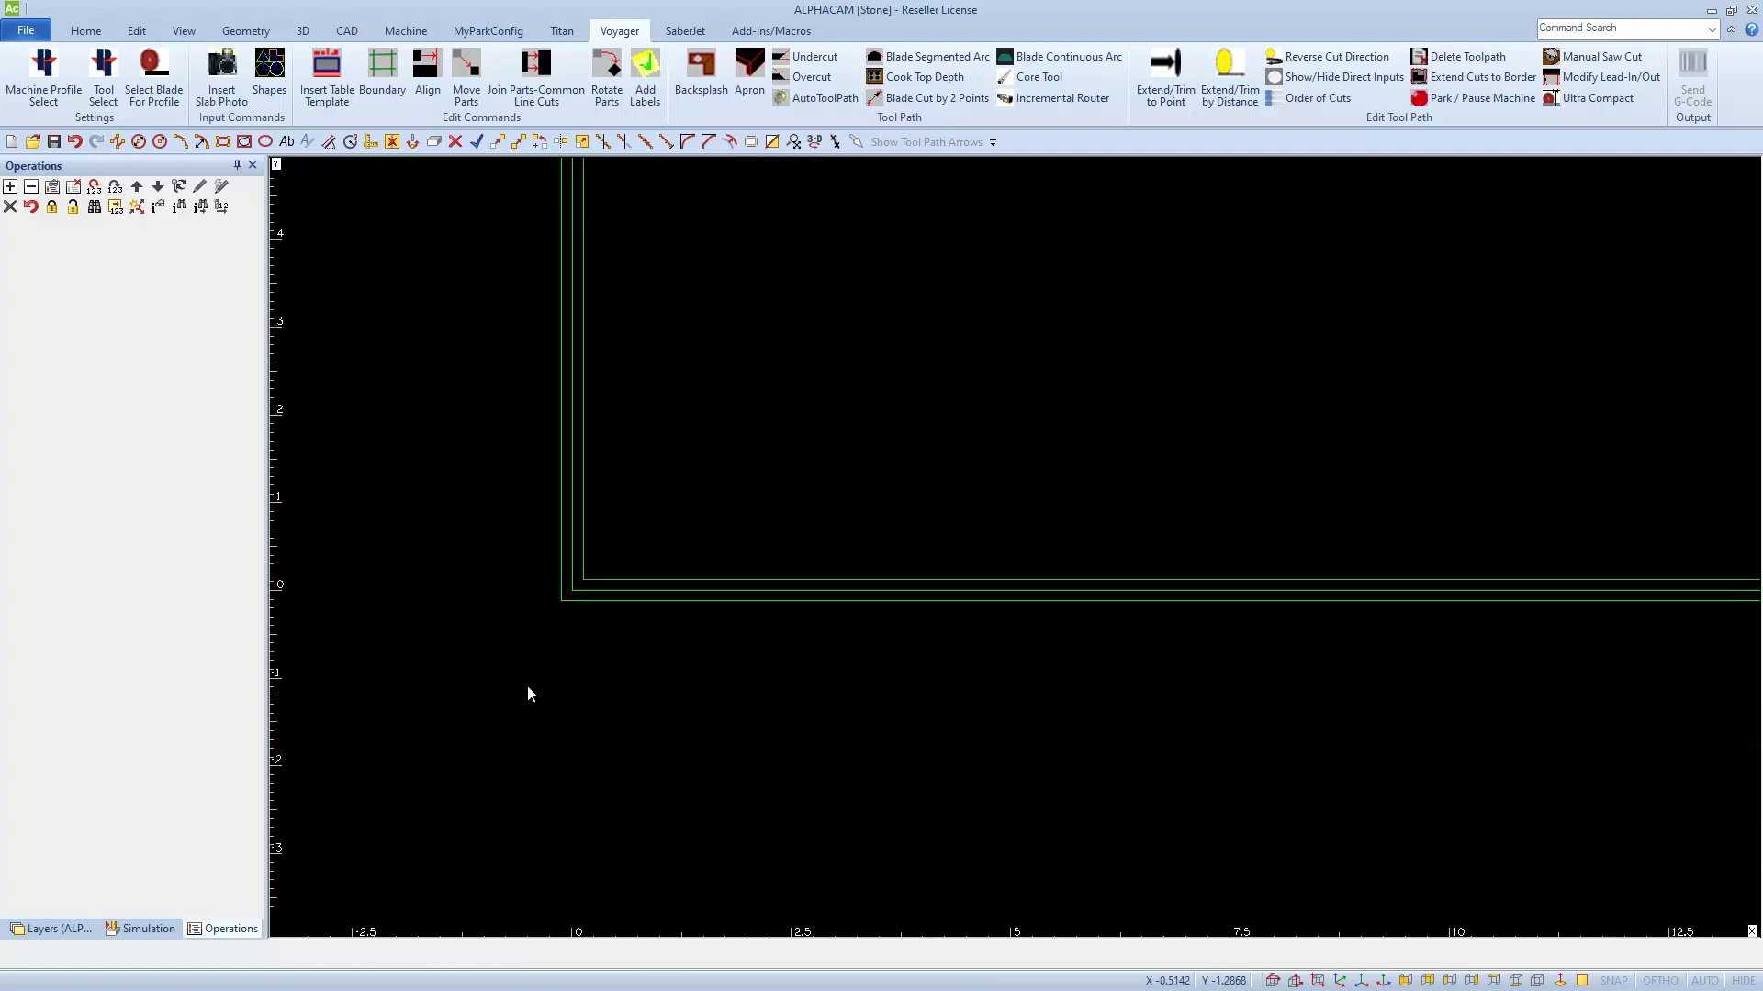
scroll(522, 631, "up", 1)
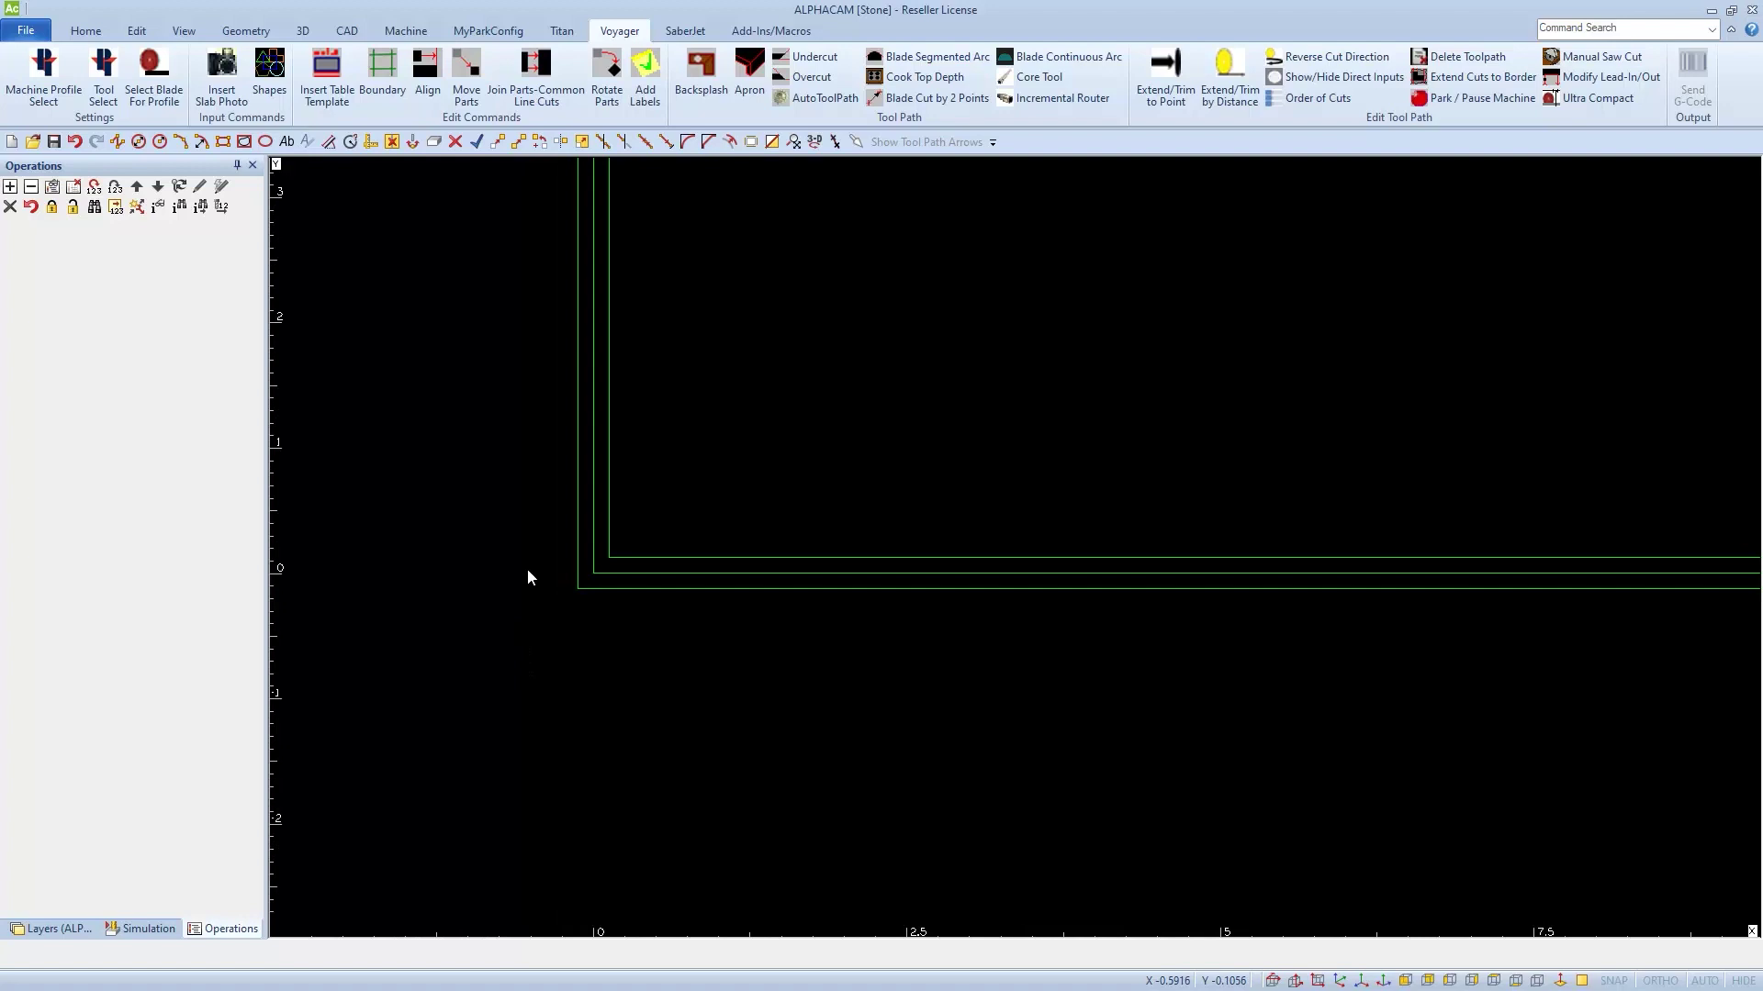
left_click(304, 31)
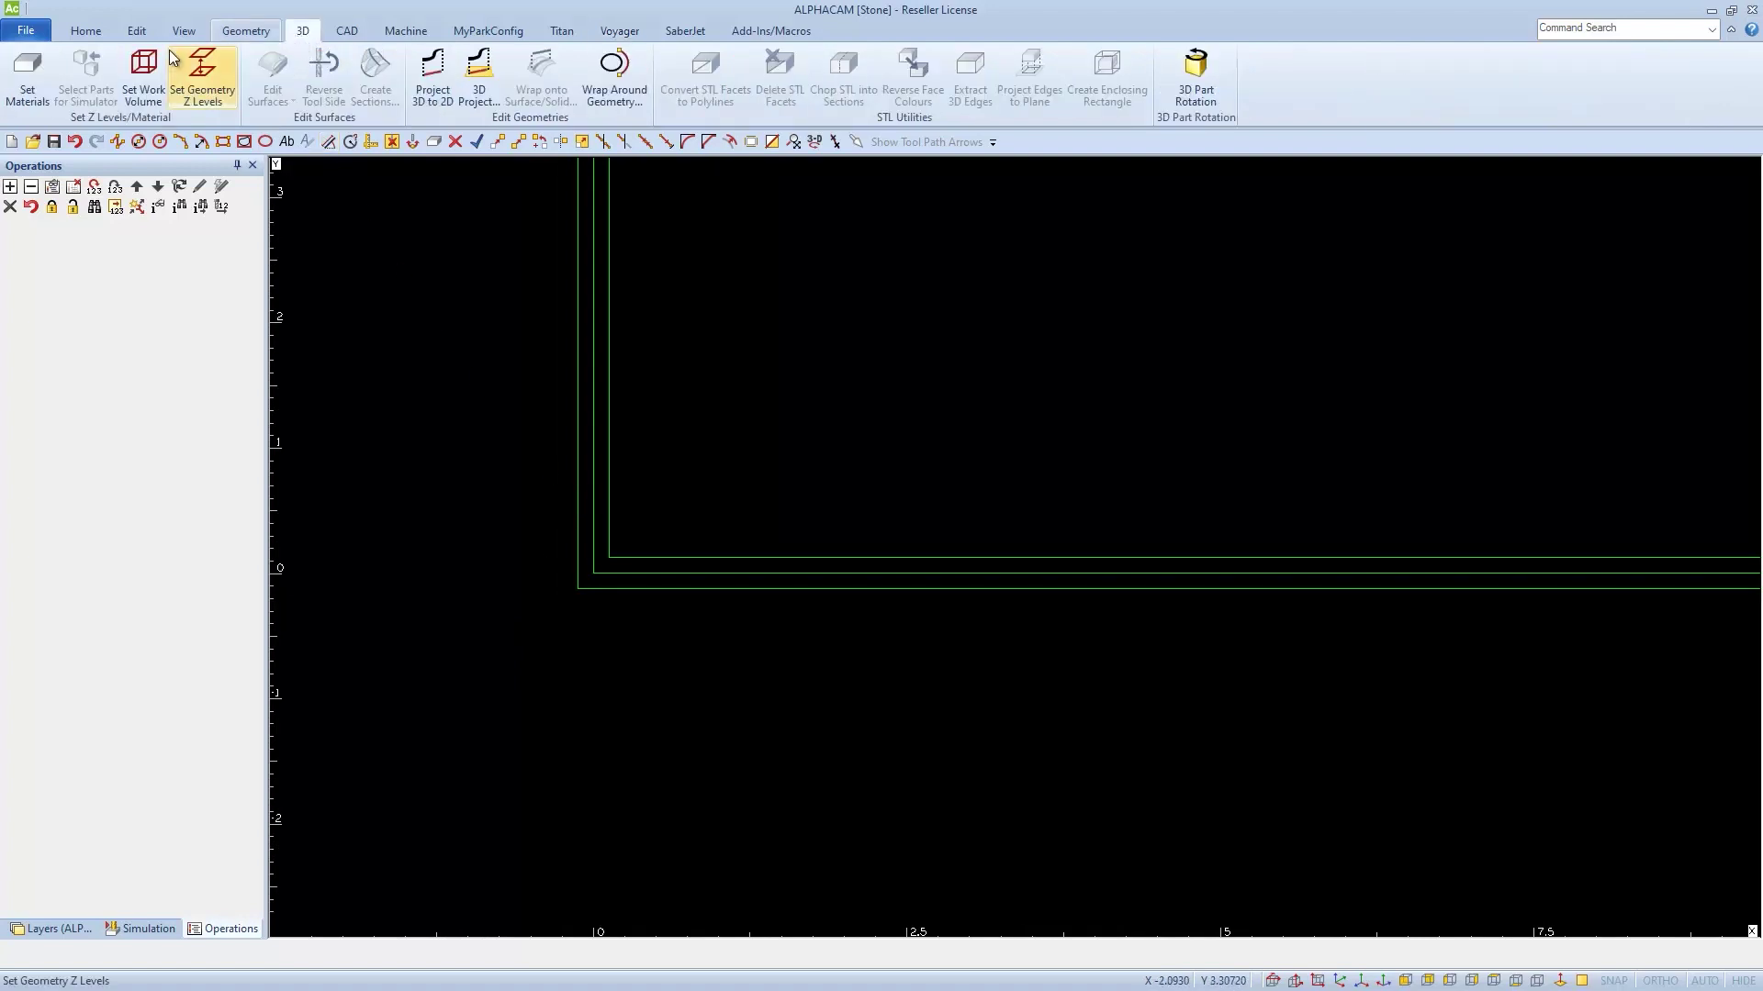
left_click(25, 77)
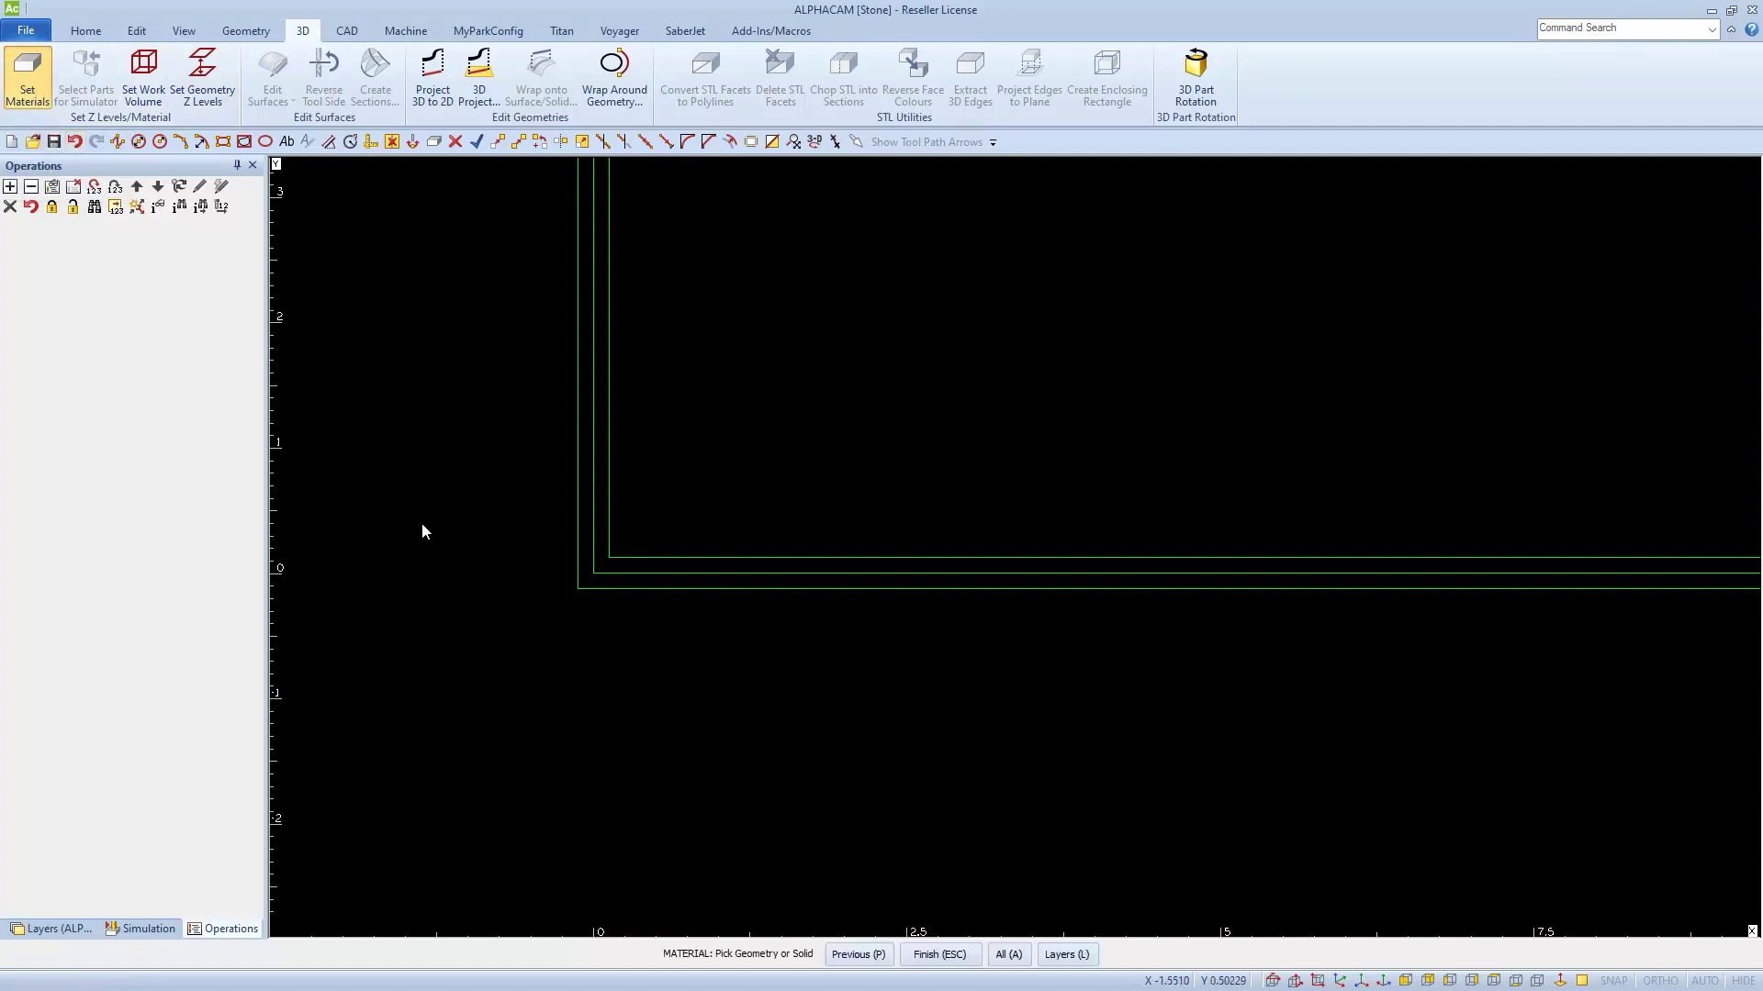
left_click(579, 459)
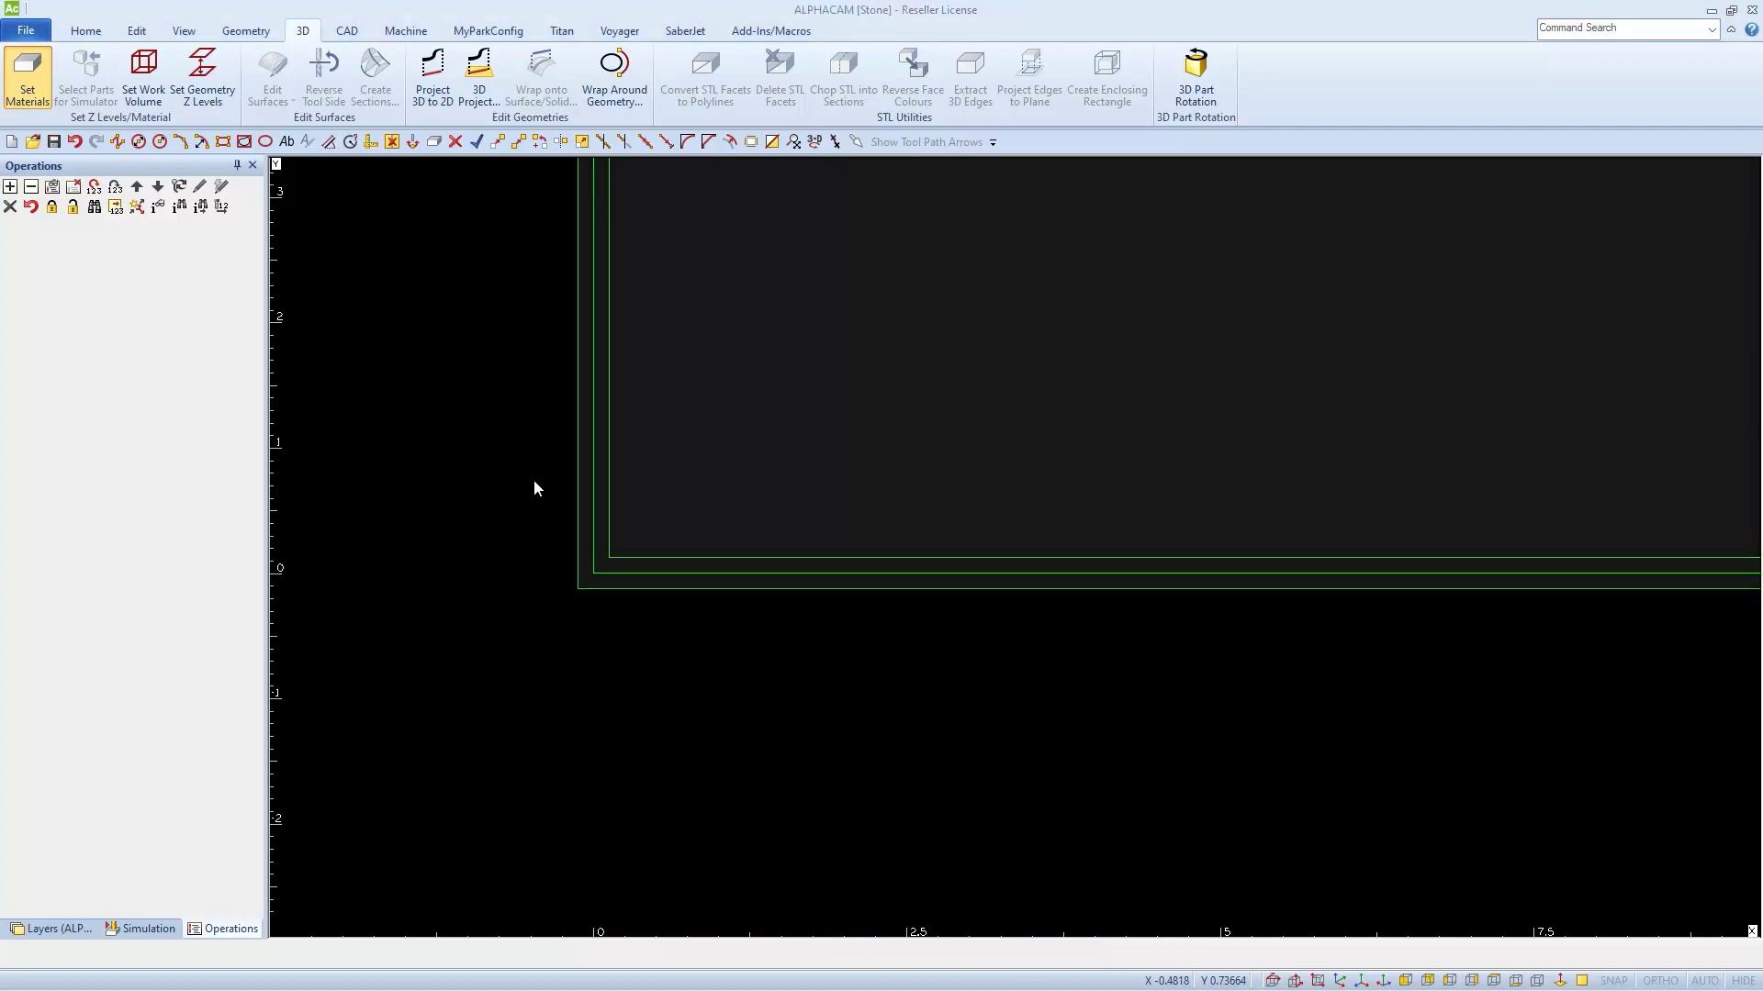
right_click(532, 479)
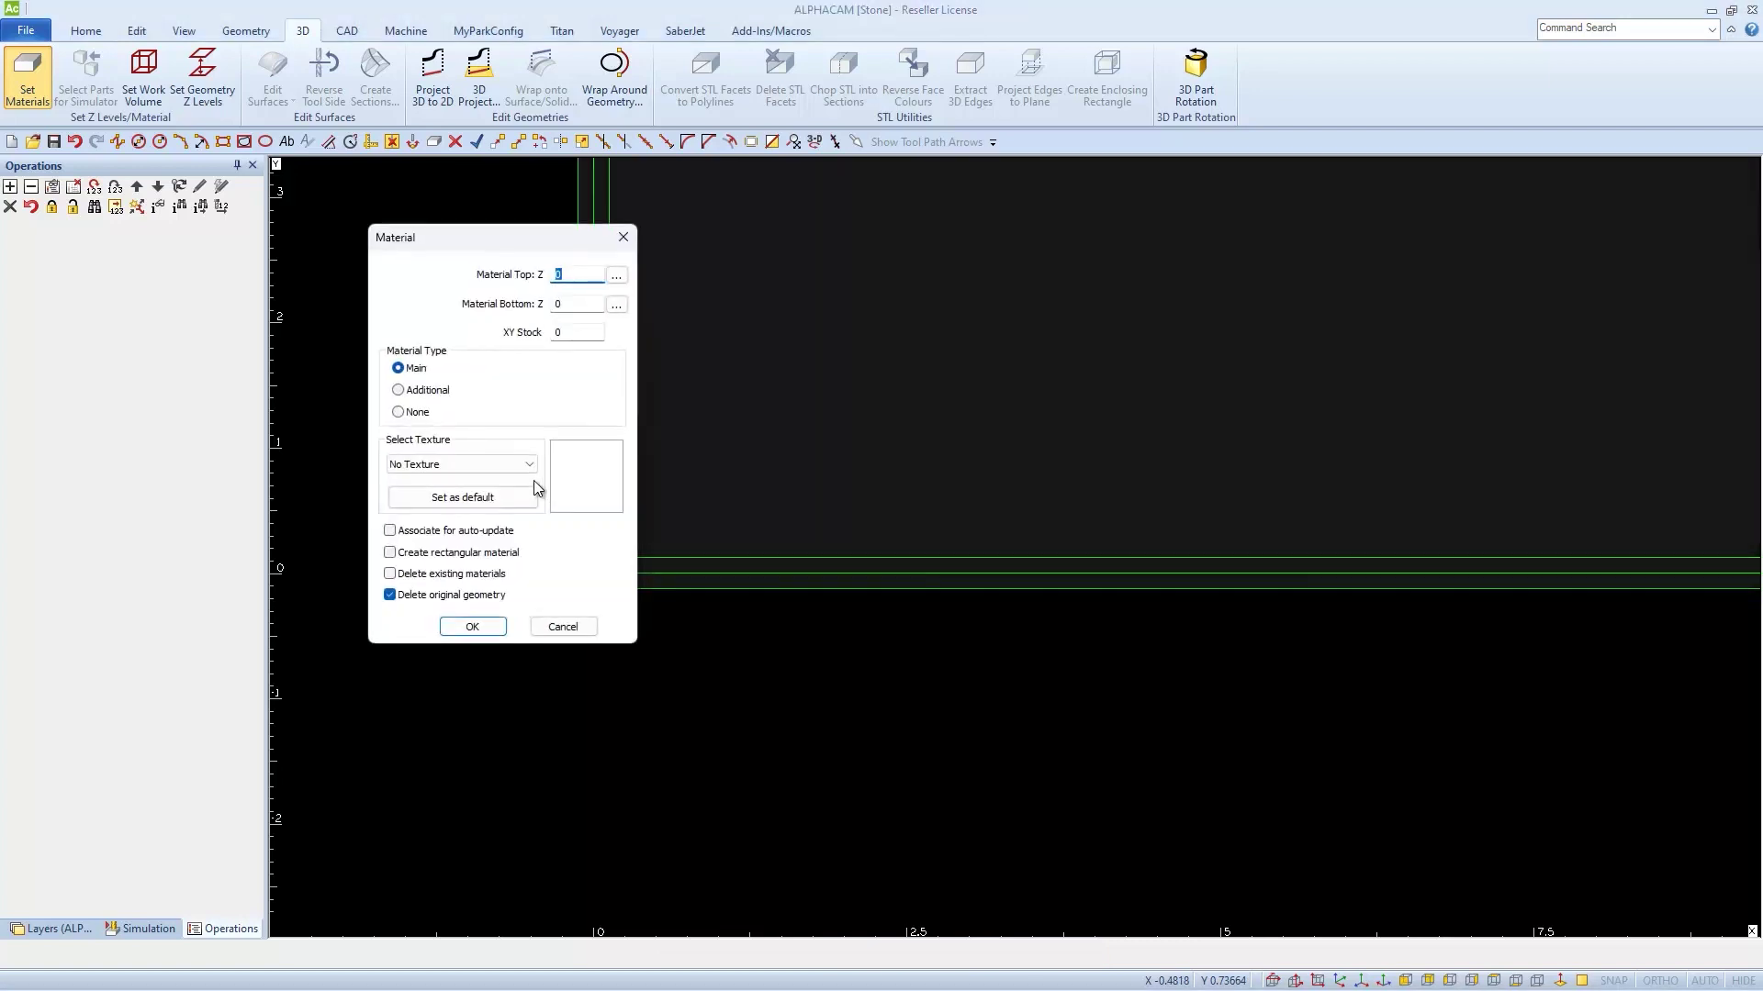
left_click(564, 273)
double_click(566, 305)
type("-1.2")
left_click(472, 627)
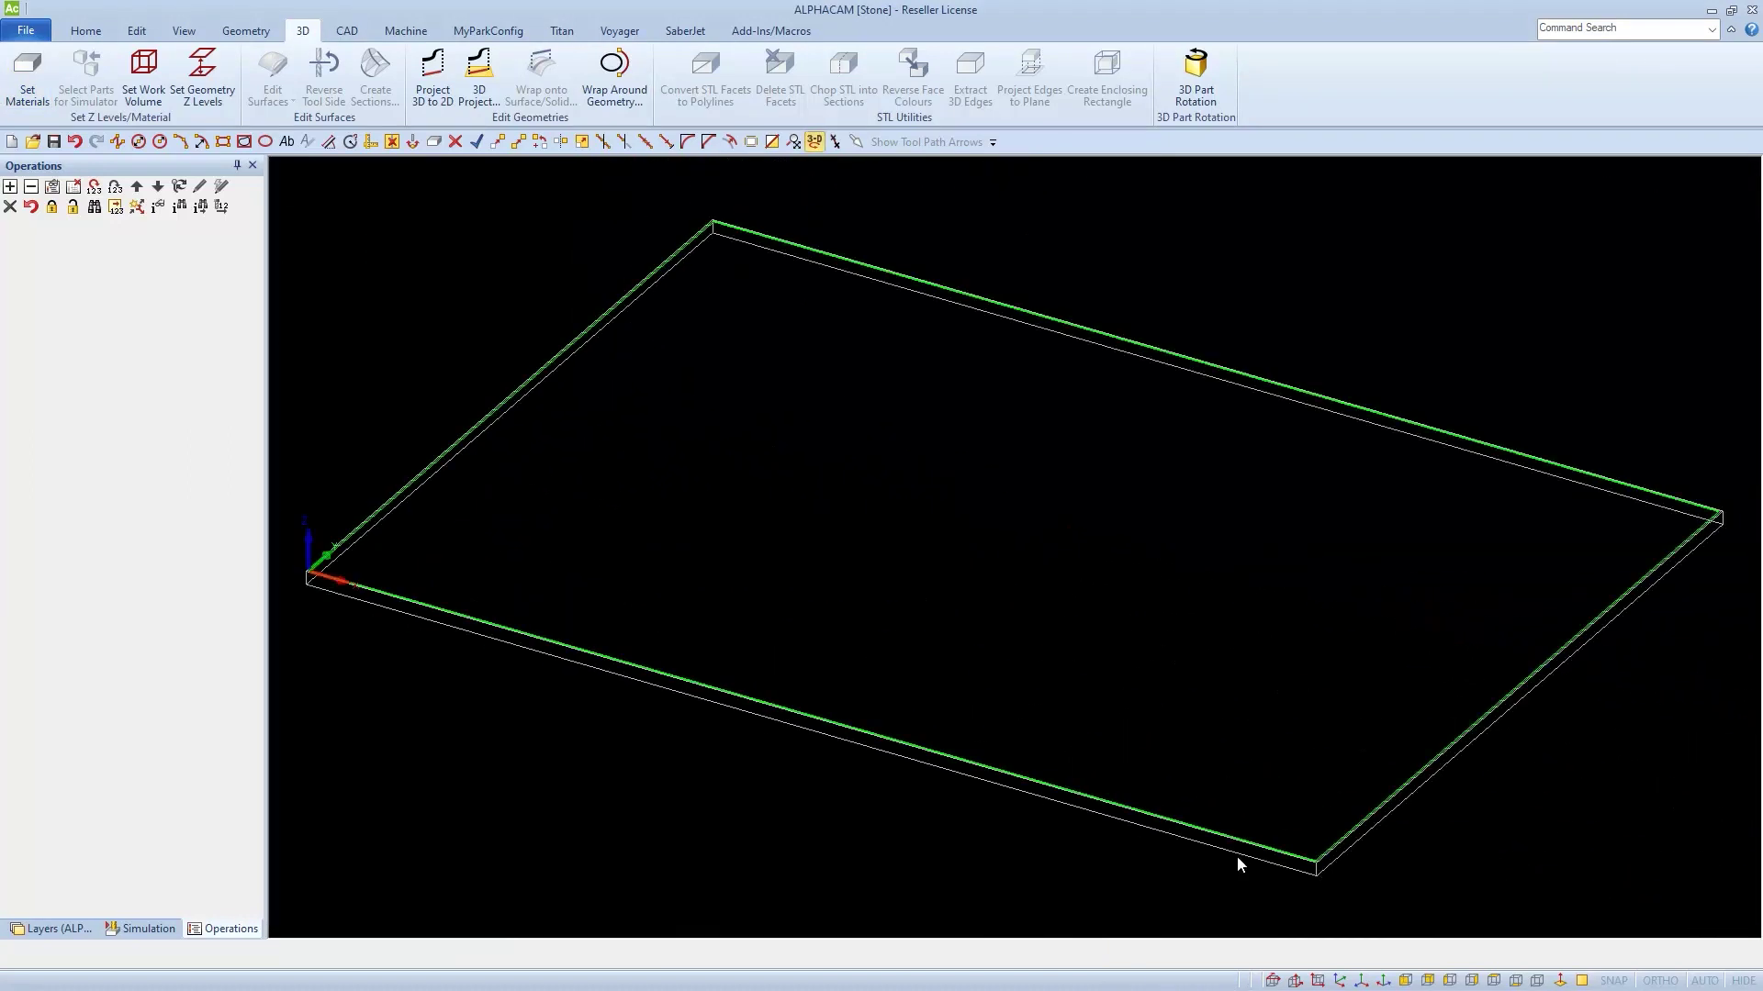
Assign an inside tool side and clockwise direction to the middle rectangle
scroll(1331, 910, "up", 4)
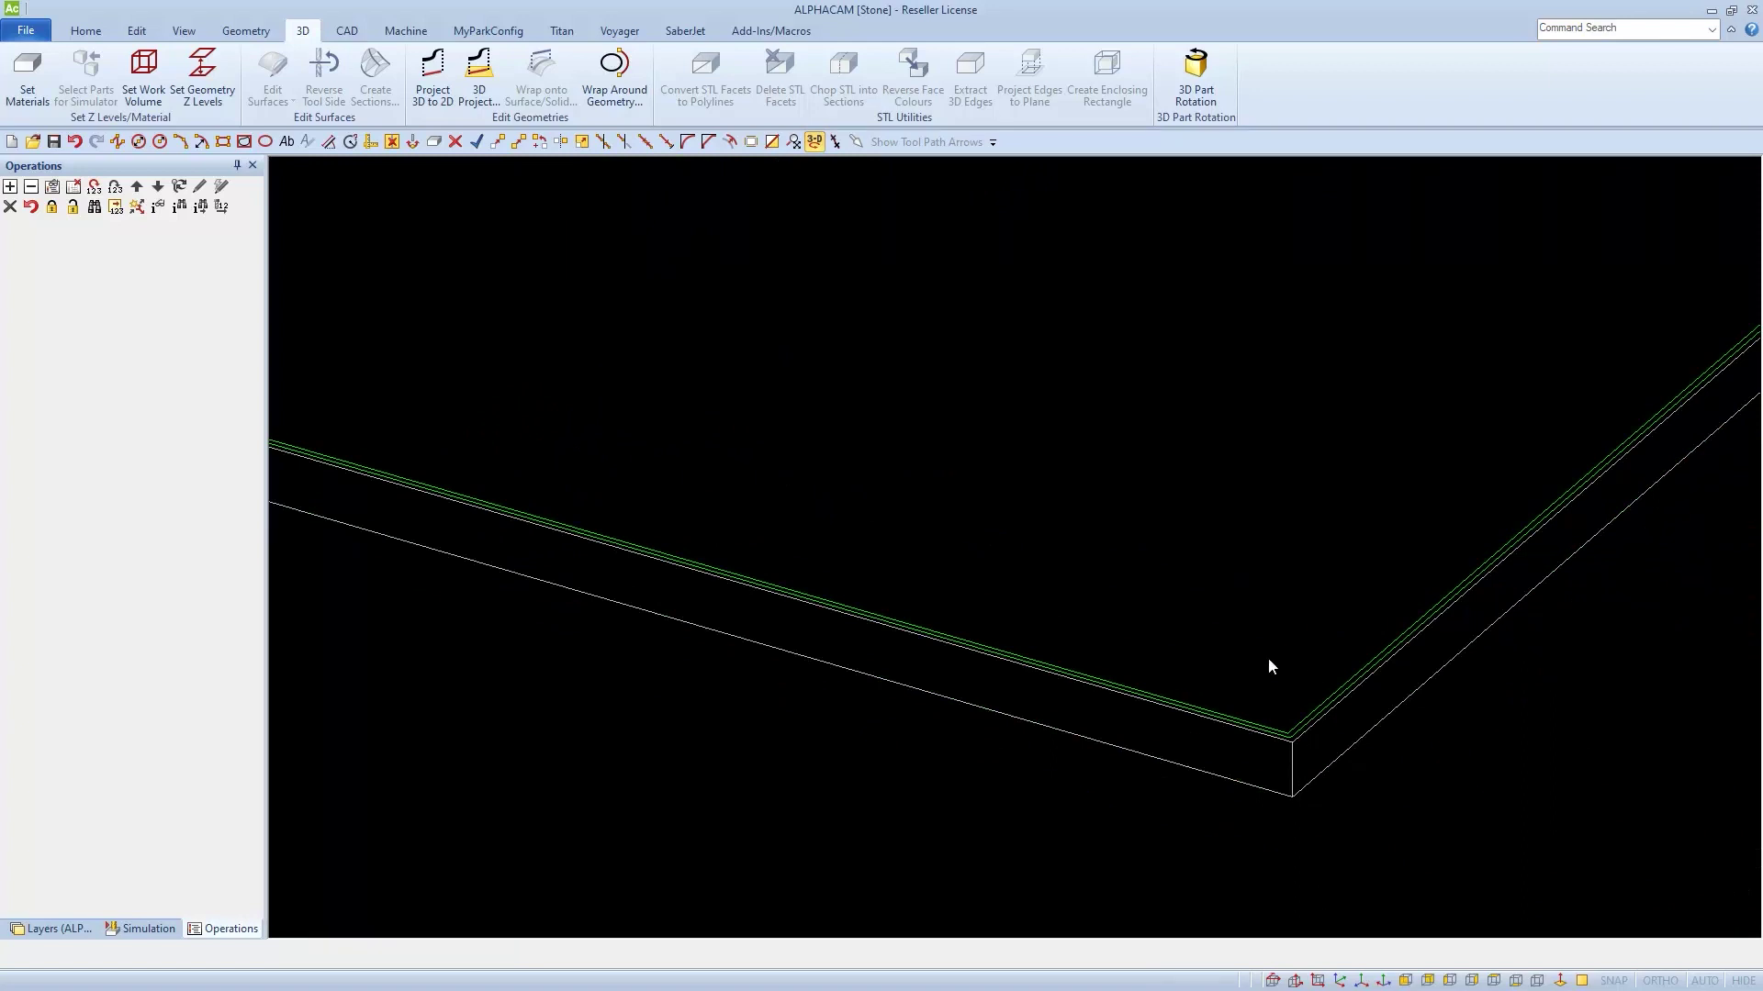
key("F9")
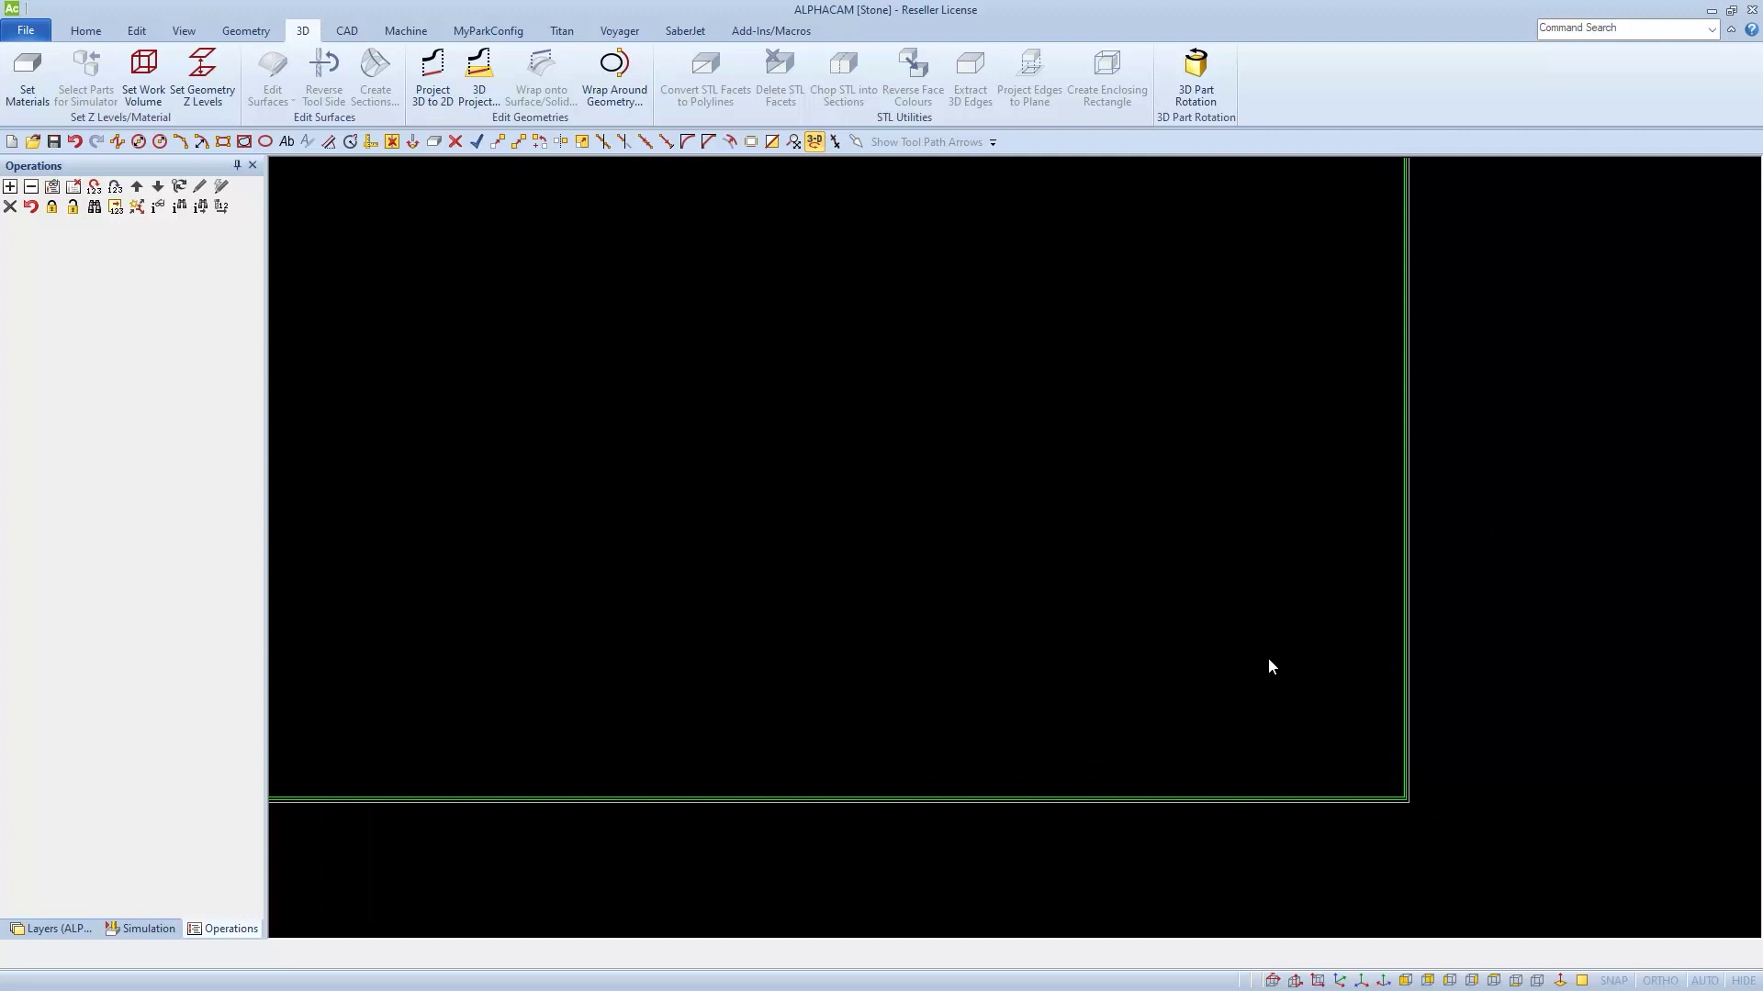
scroll(542, 900, "up", 5)
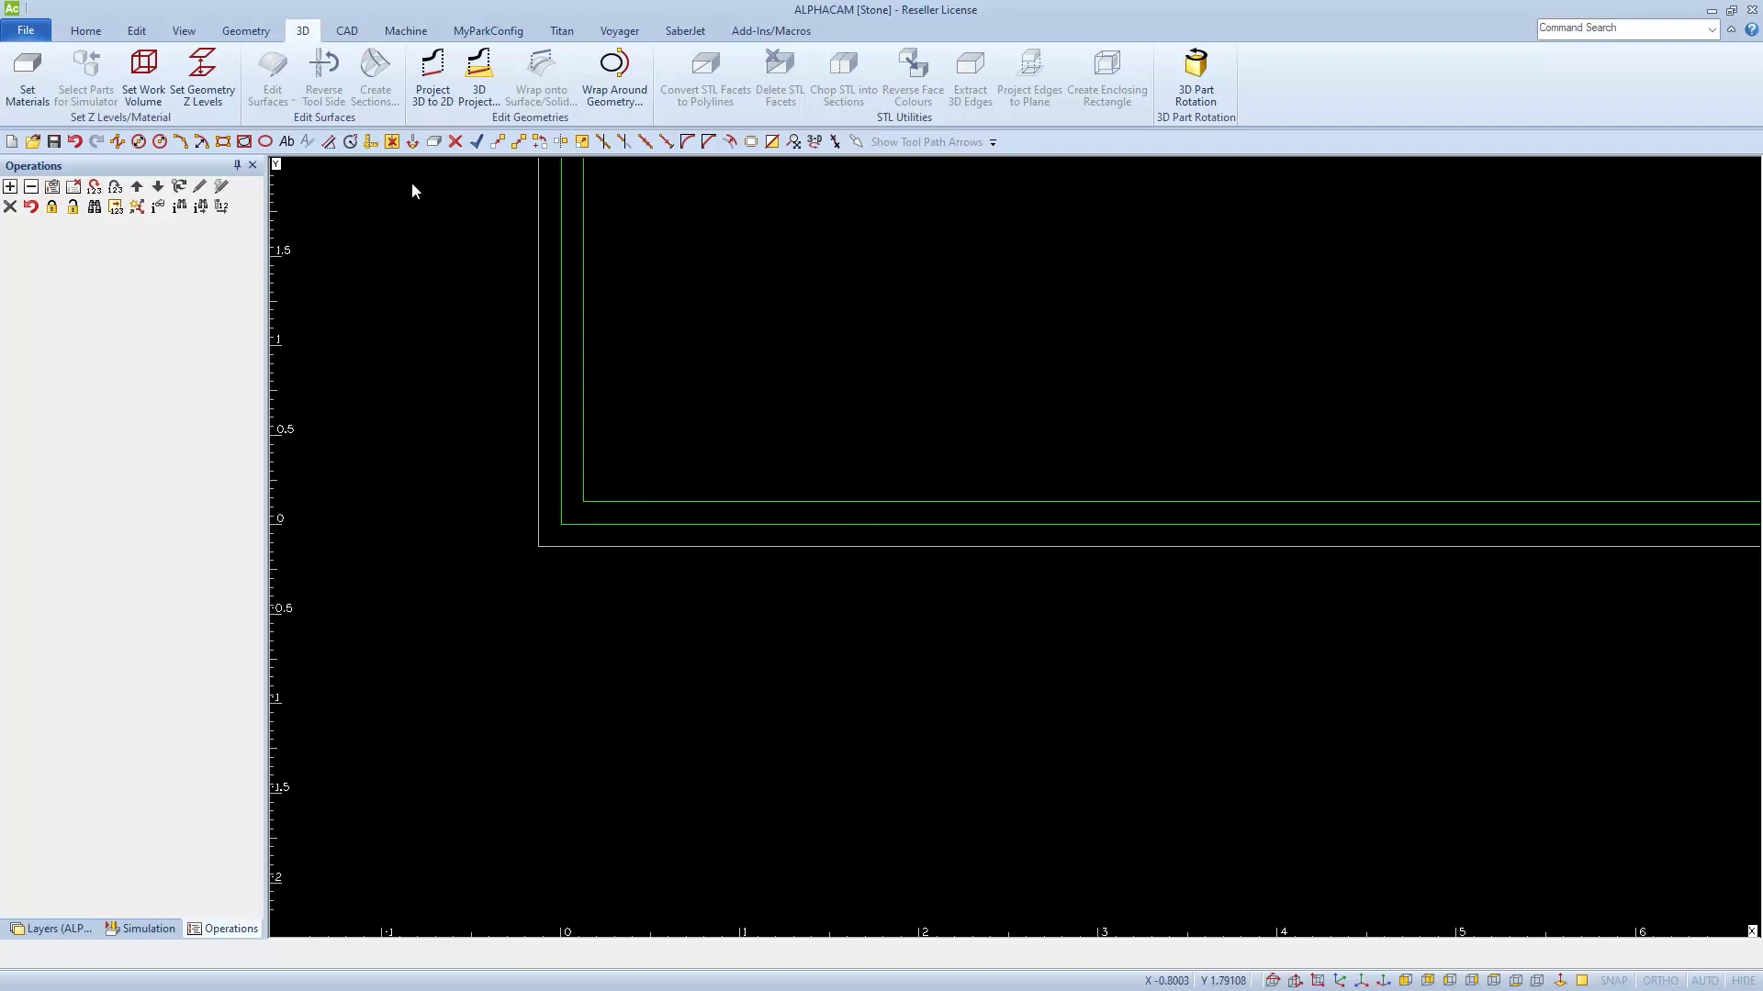
left_click(406, 32)
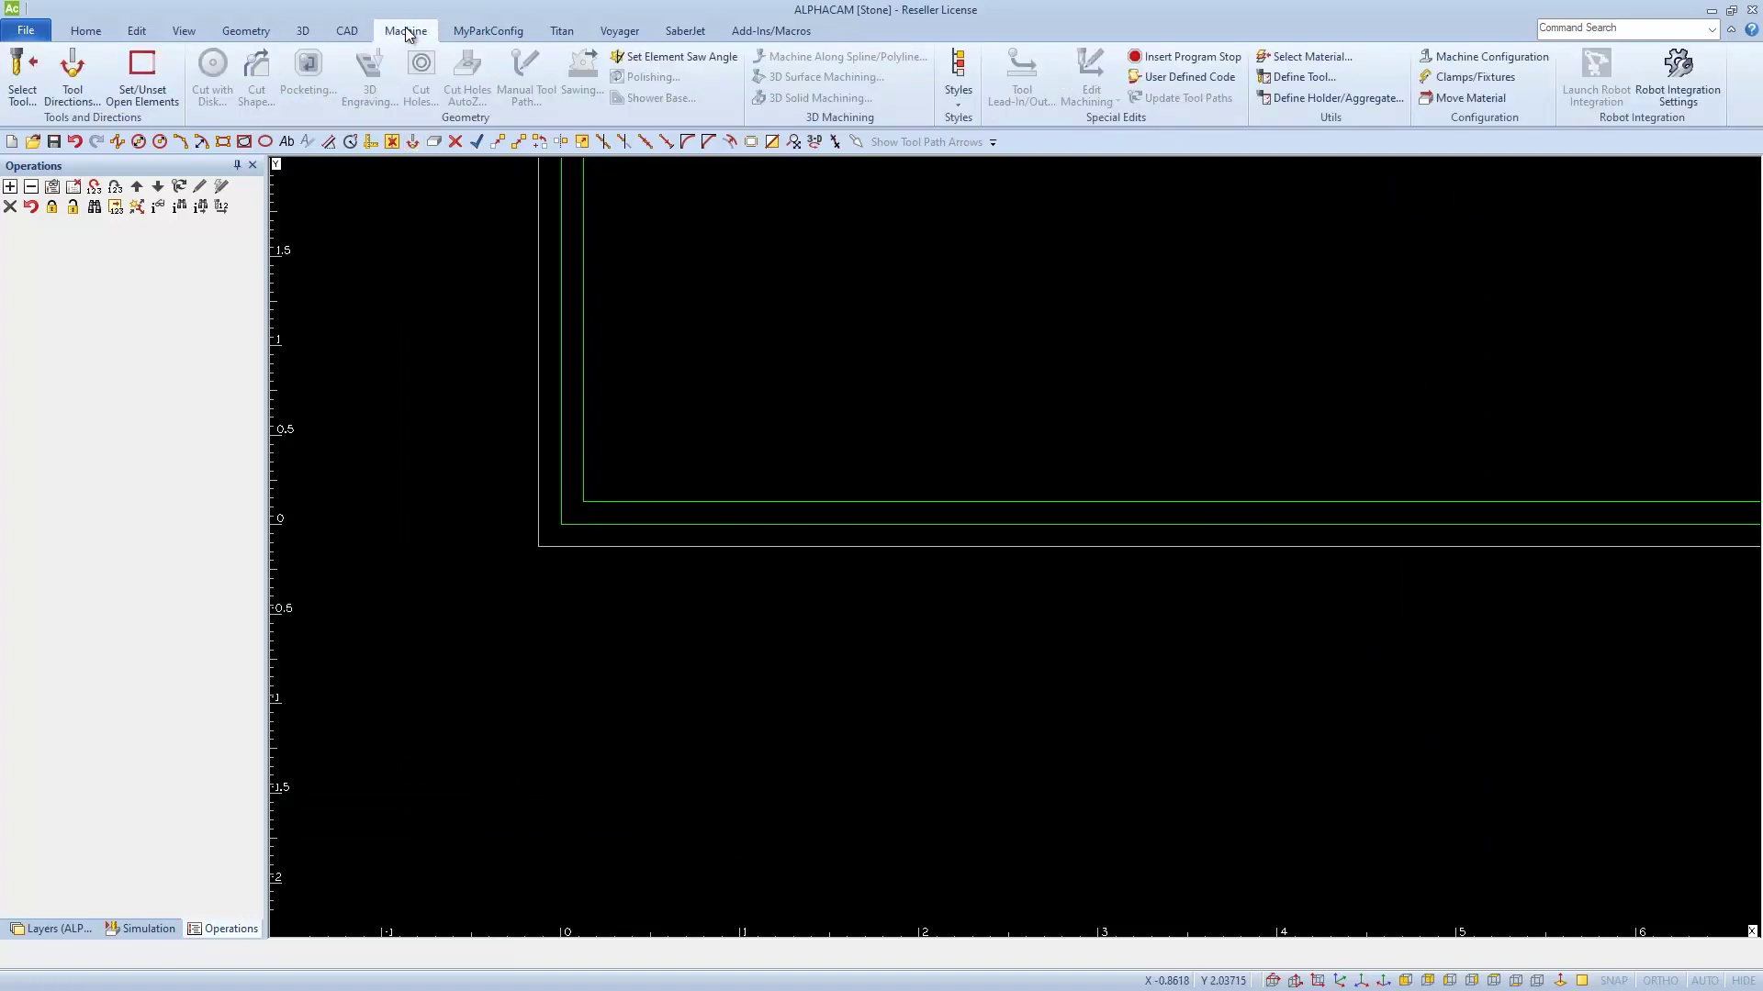
left_click(59, 75)
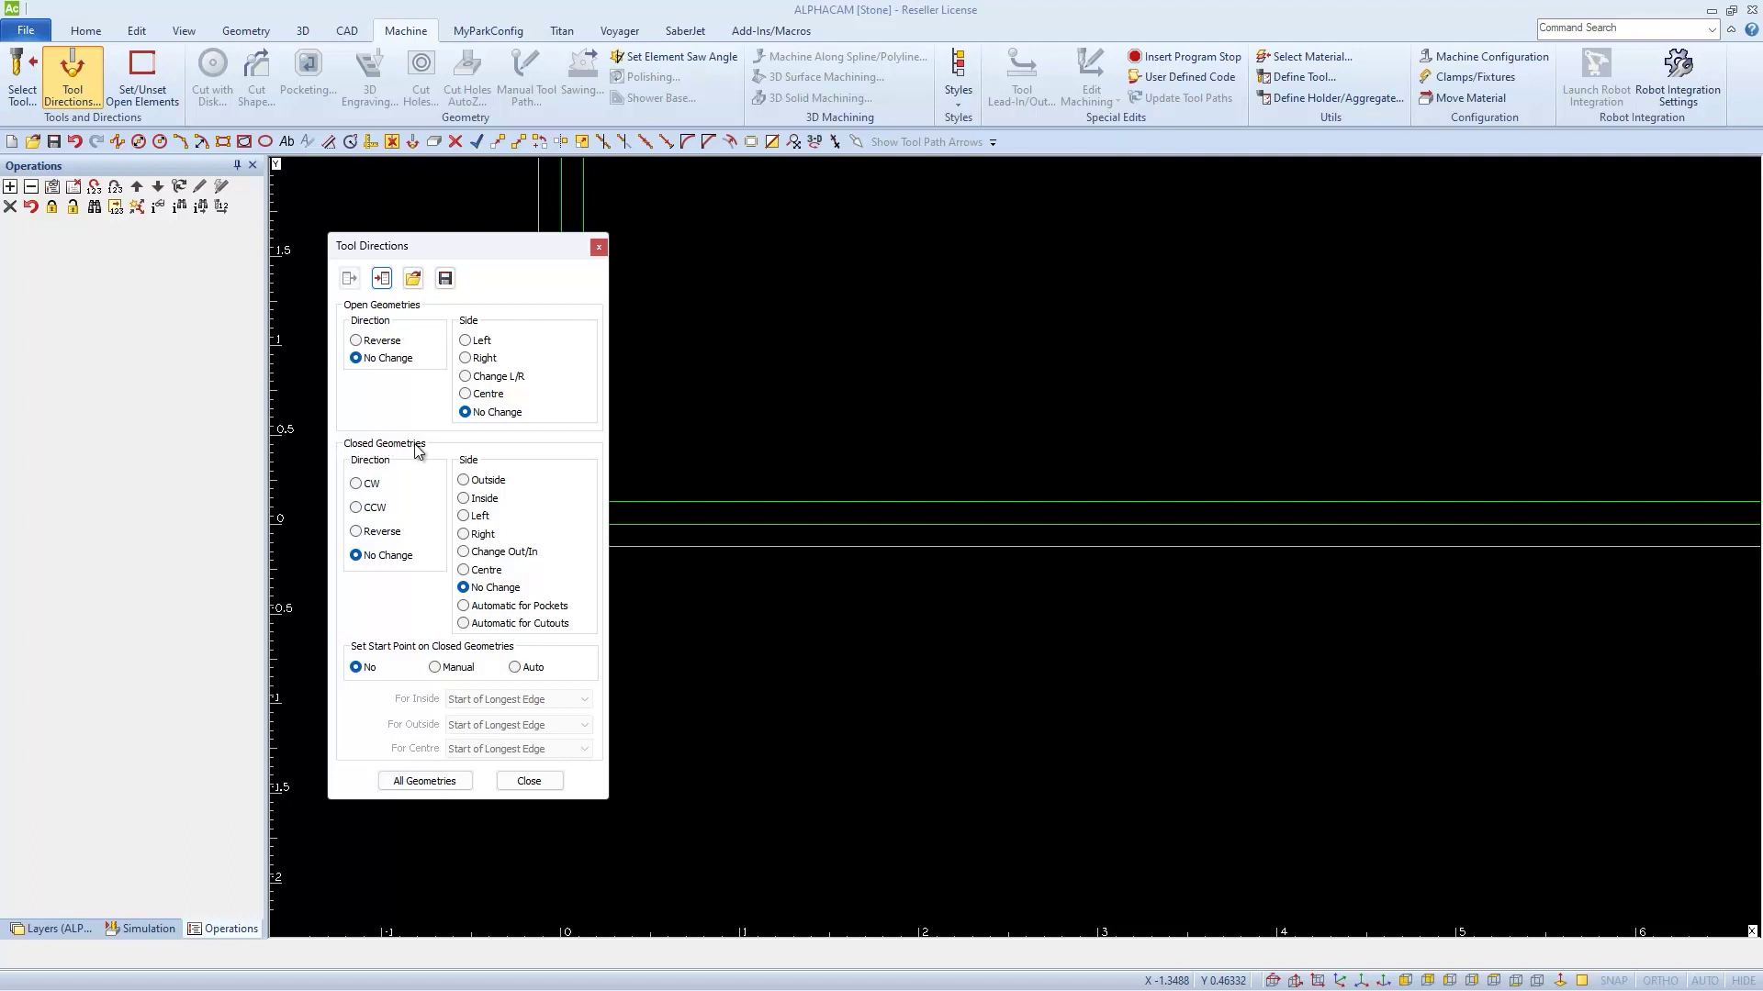
left_click(463, 499)
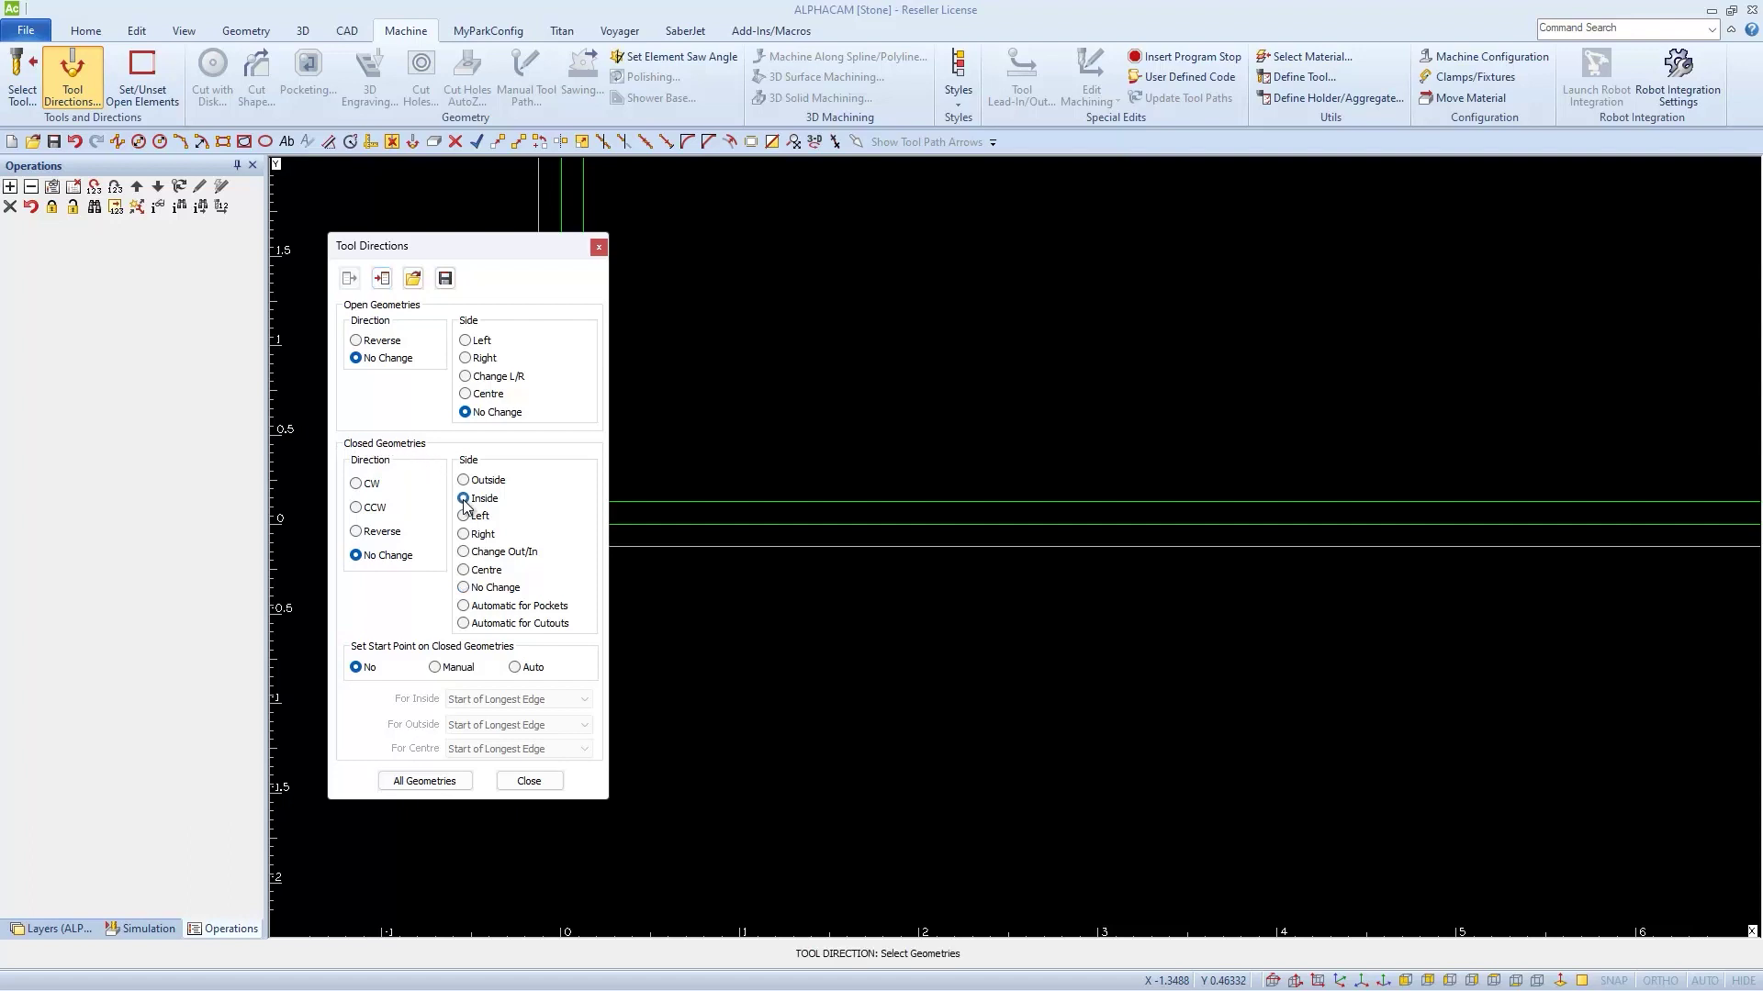
left_click(355, 484)
left_click_drag(498, 244, 385, 242)
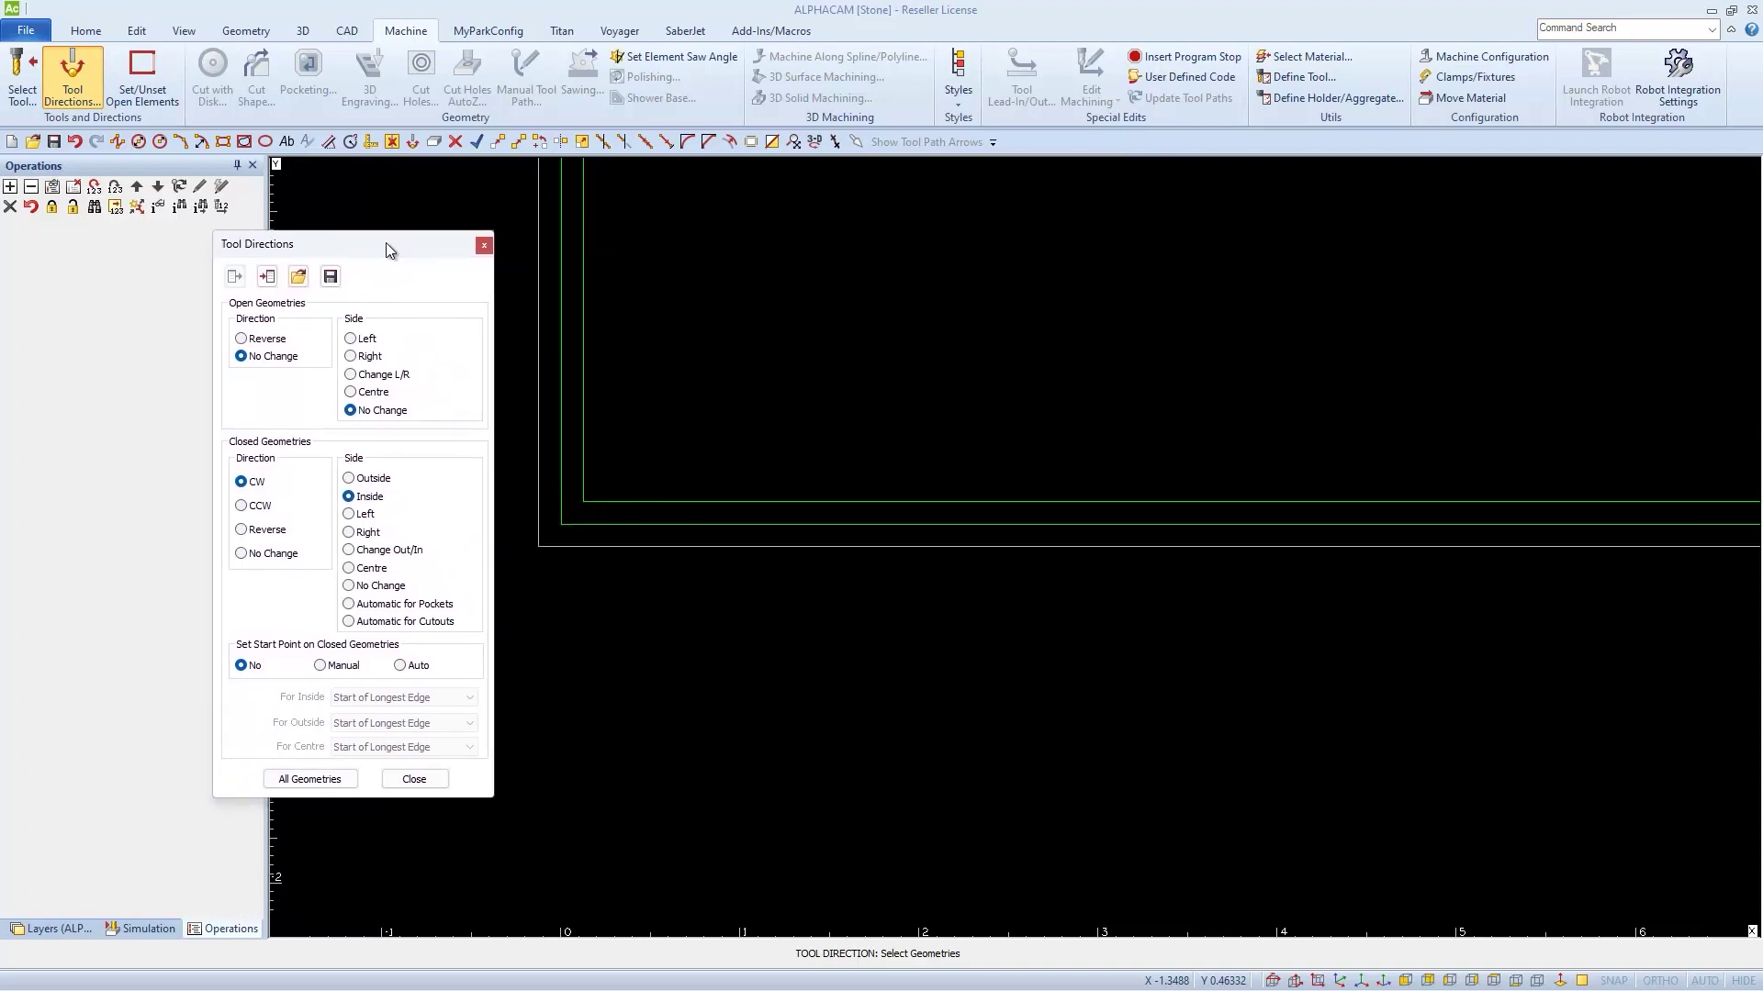
left_click(560, 465)
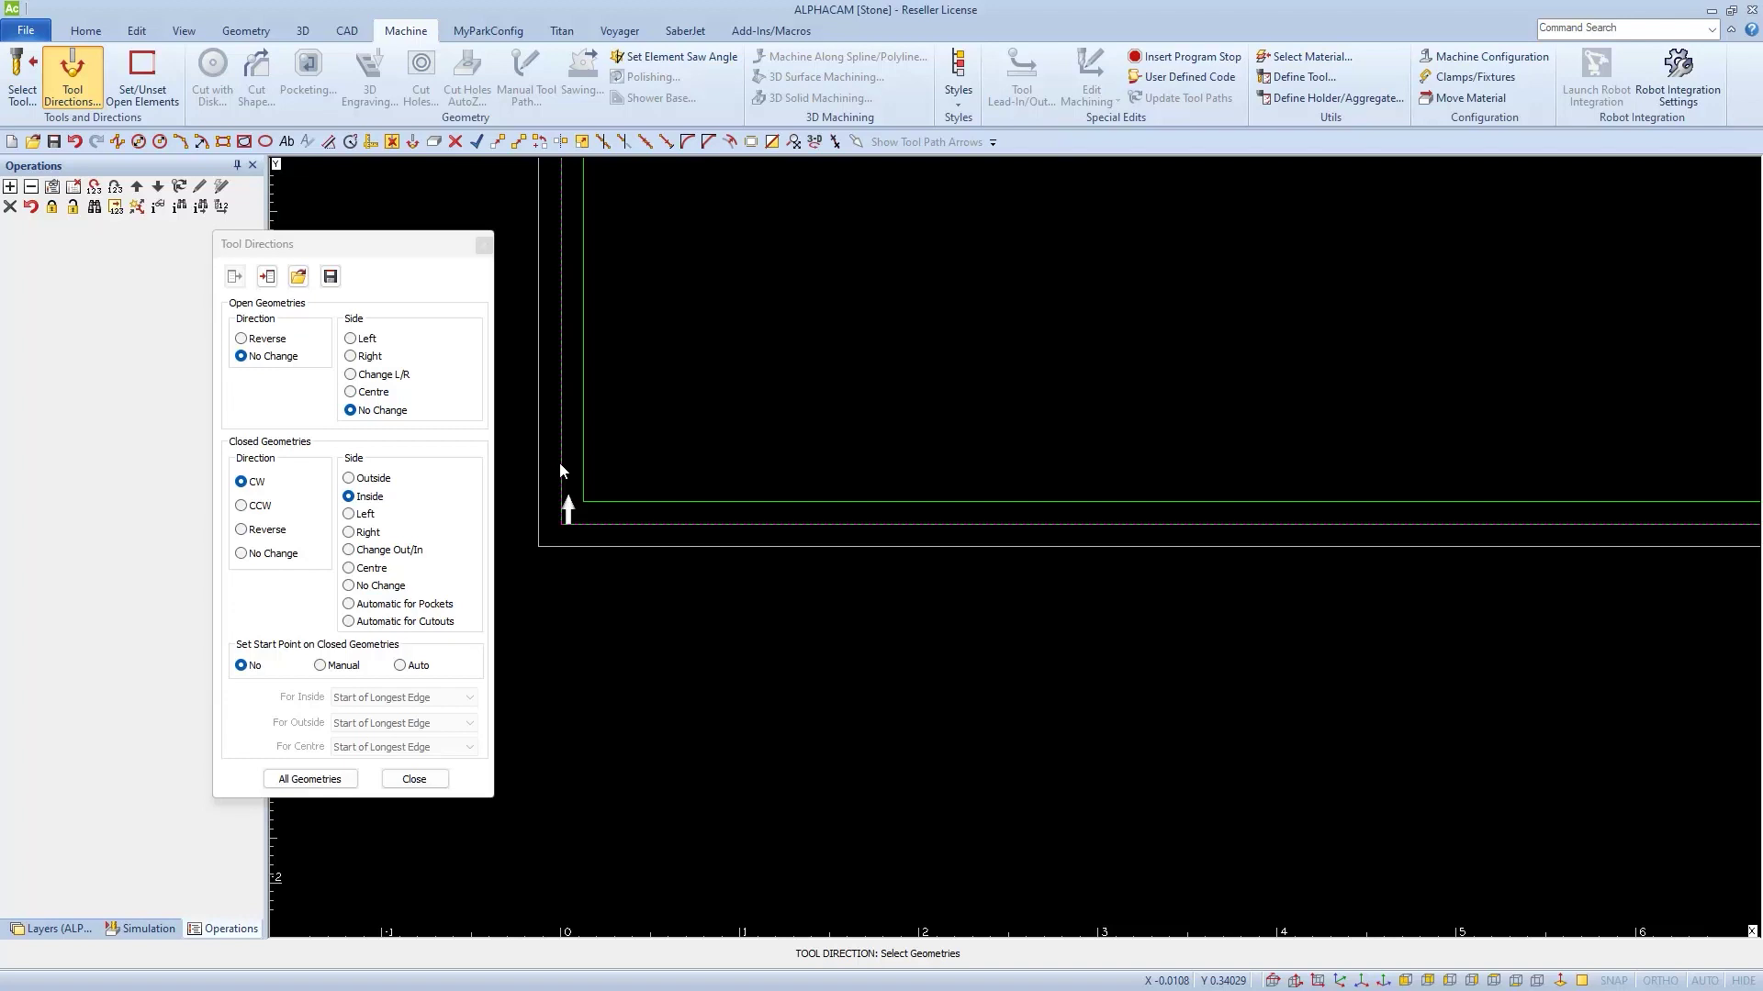
right_click(512, 461)
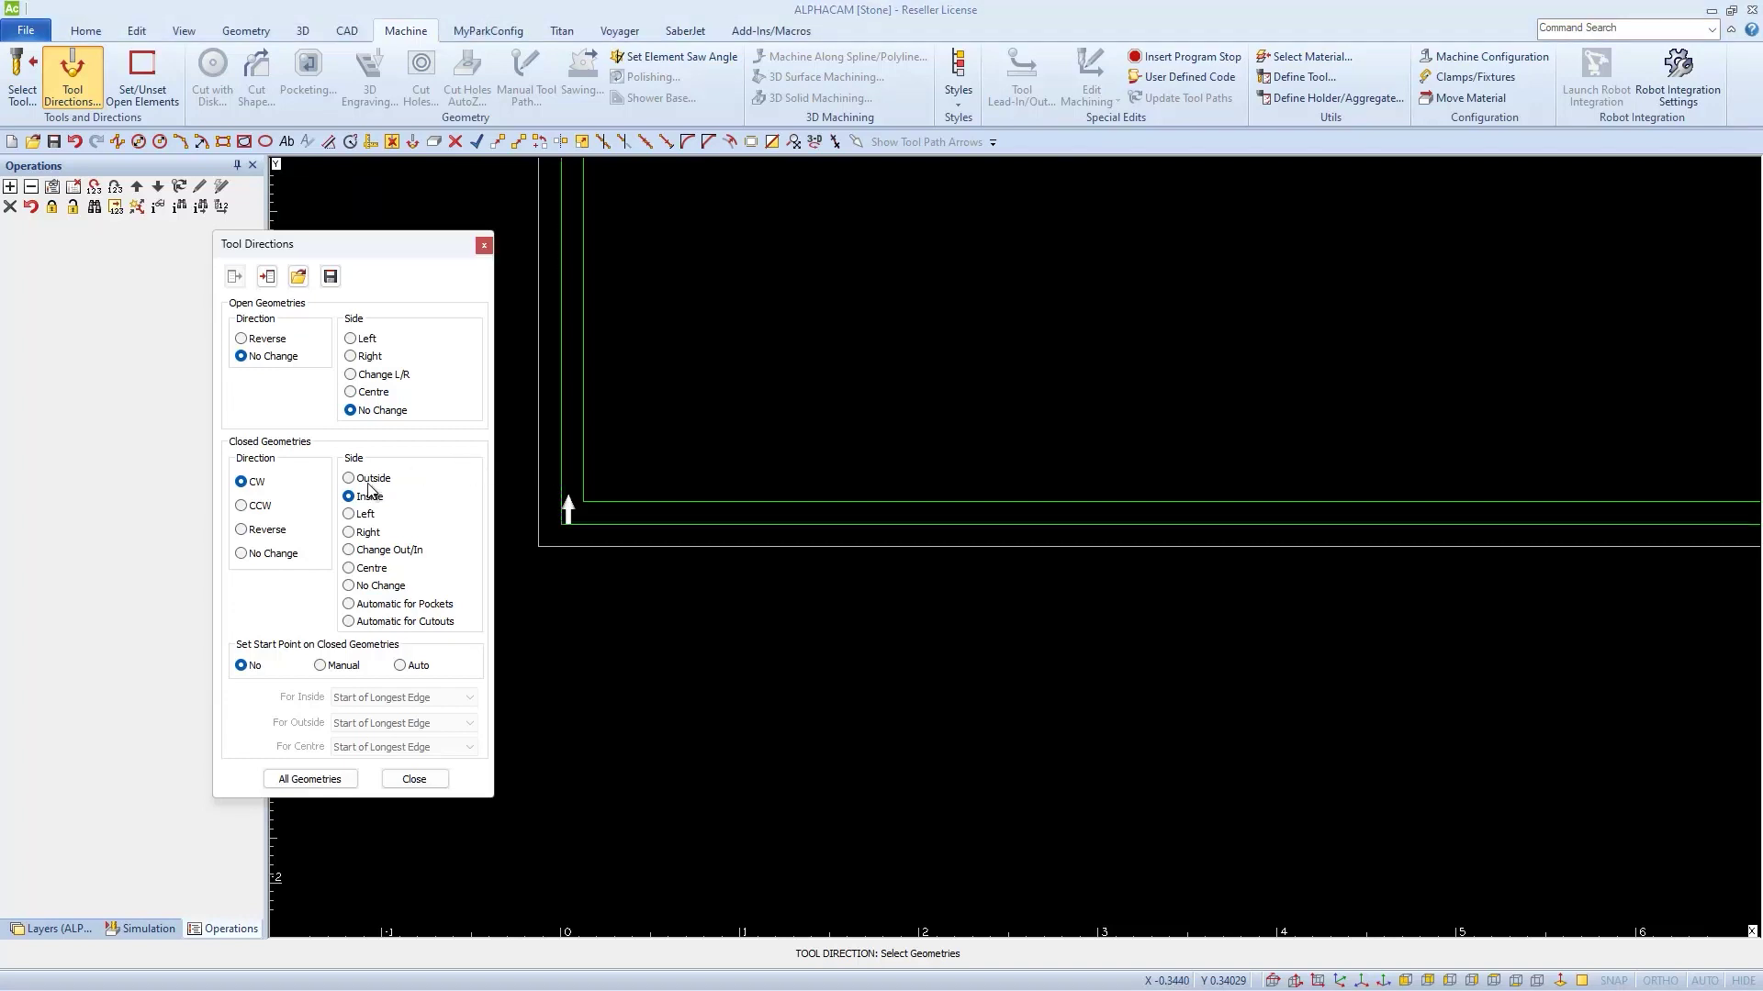
Assign an inside tool side and counter-clockwise direction to the innermost rectangle, and close the tool direction settings
left_click(243, 507)
left_click(588, 442)
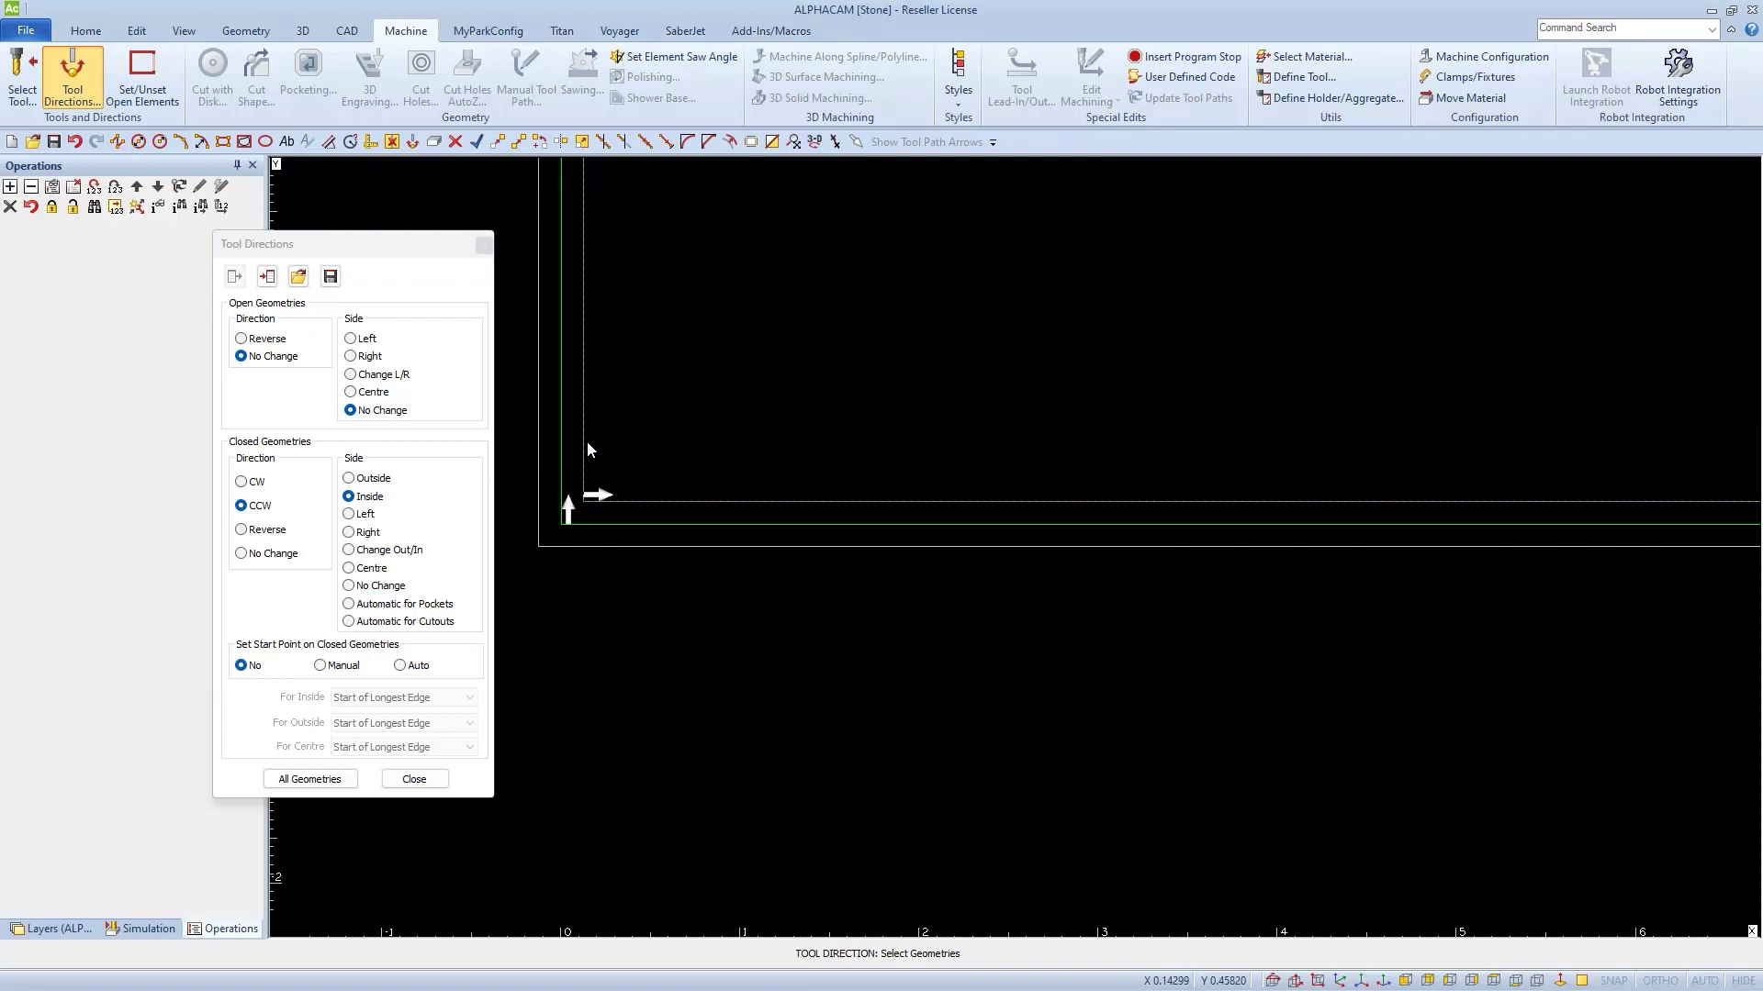
right_click(588, 444)
left_click(414, 779)
Select and accept "Blick Leathering Head tool number 19" as the machining tool
key("Home")
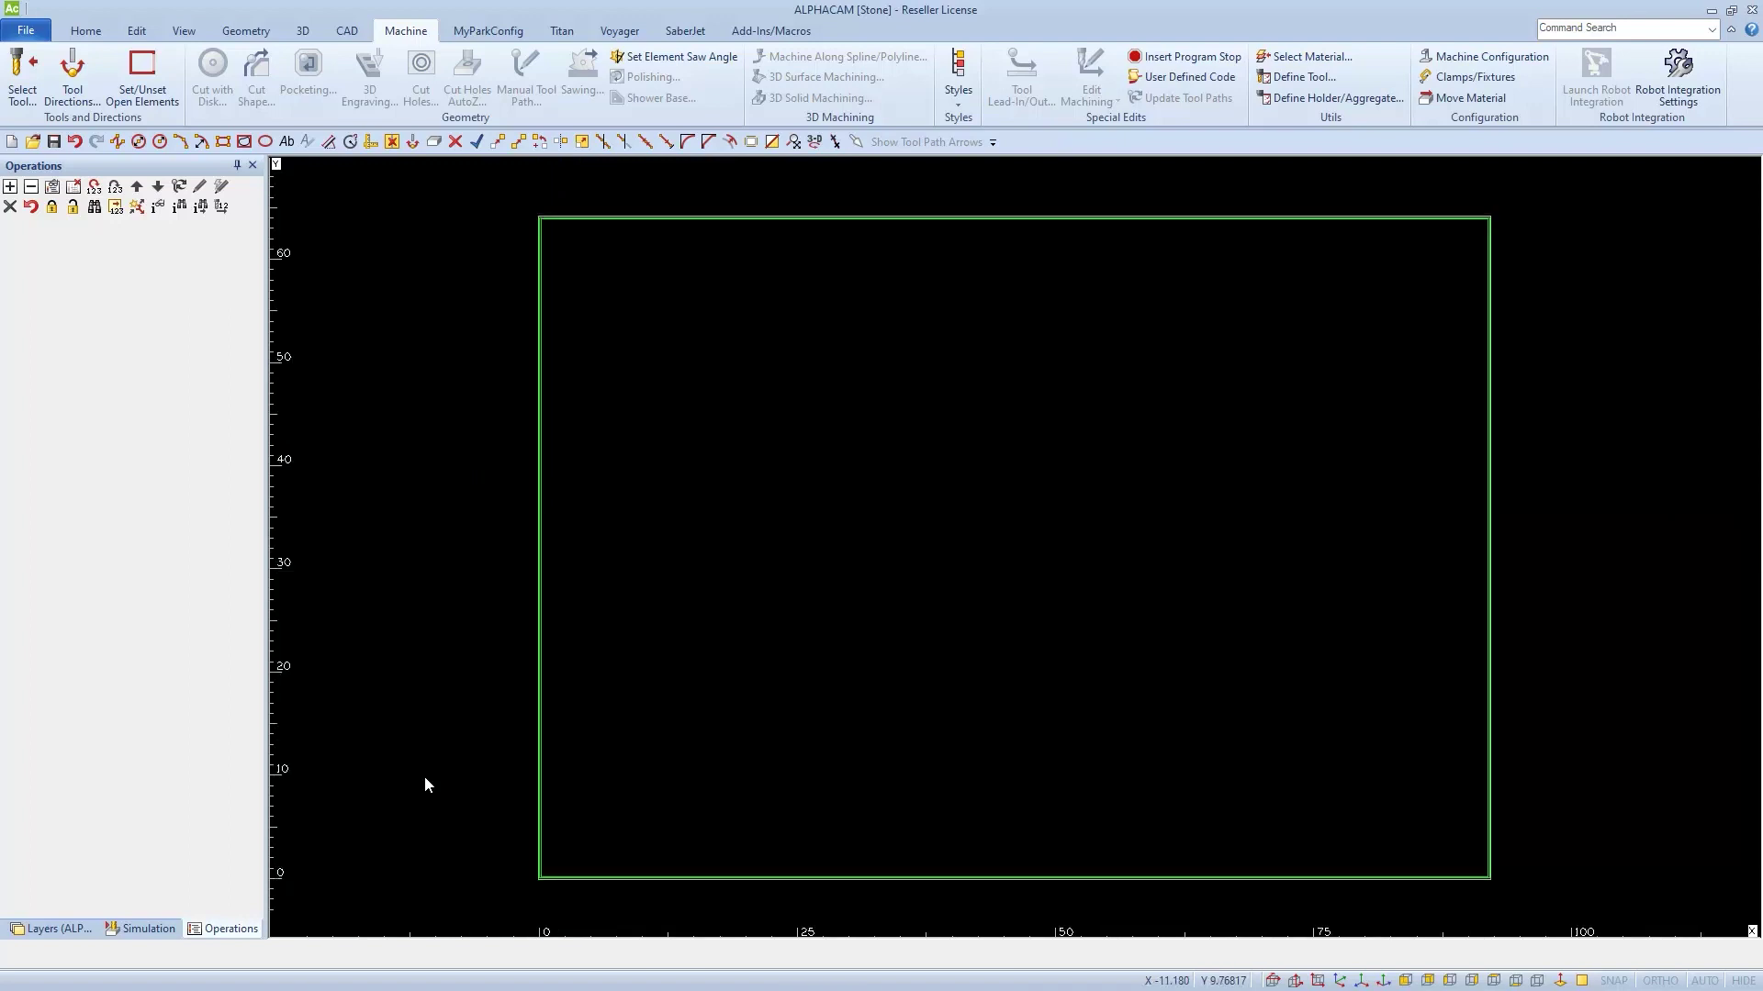
left_click(25, 81)
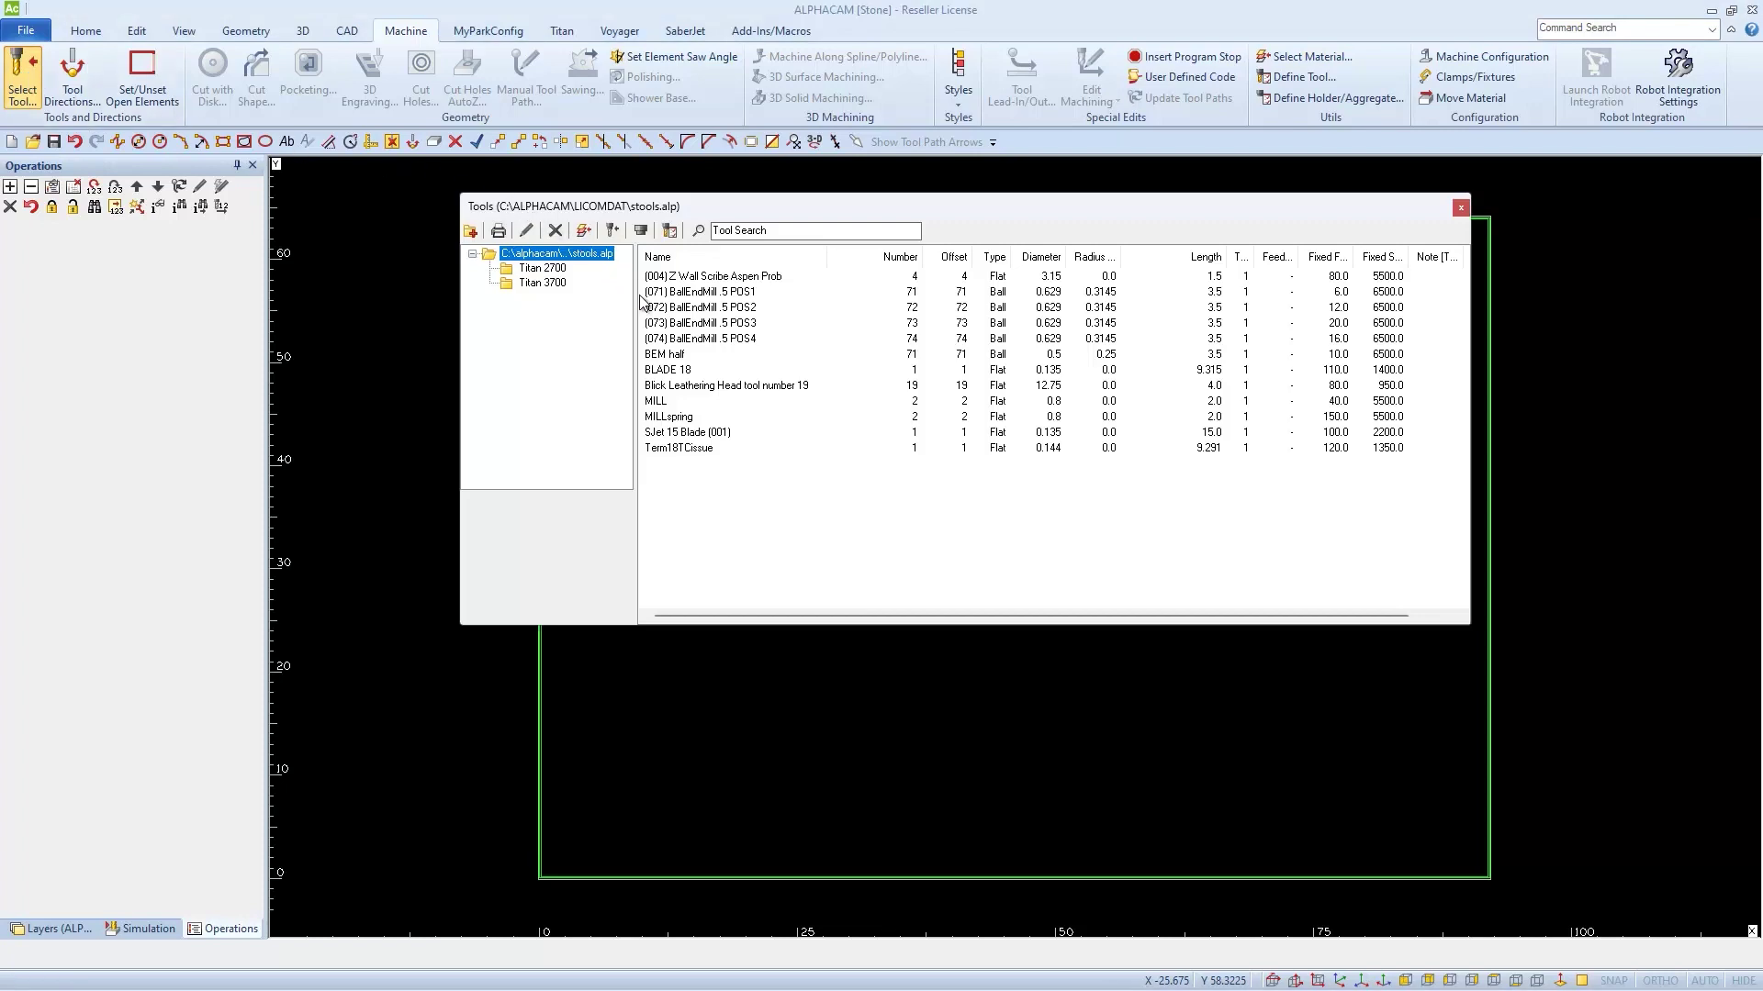
double_click(681, 387)
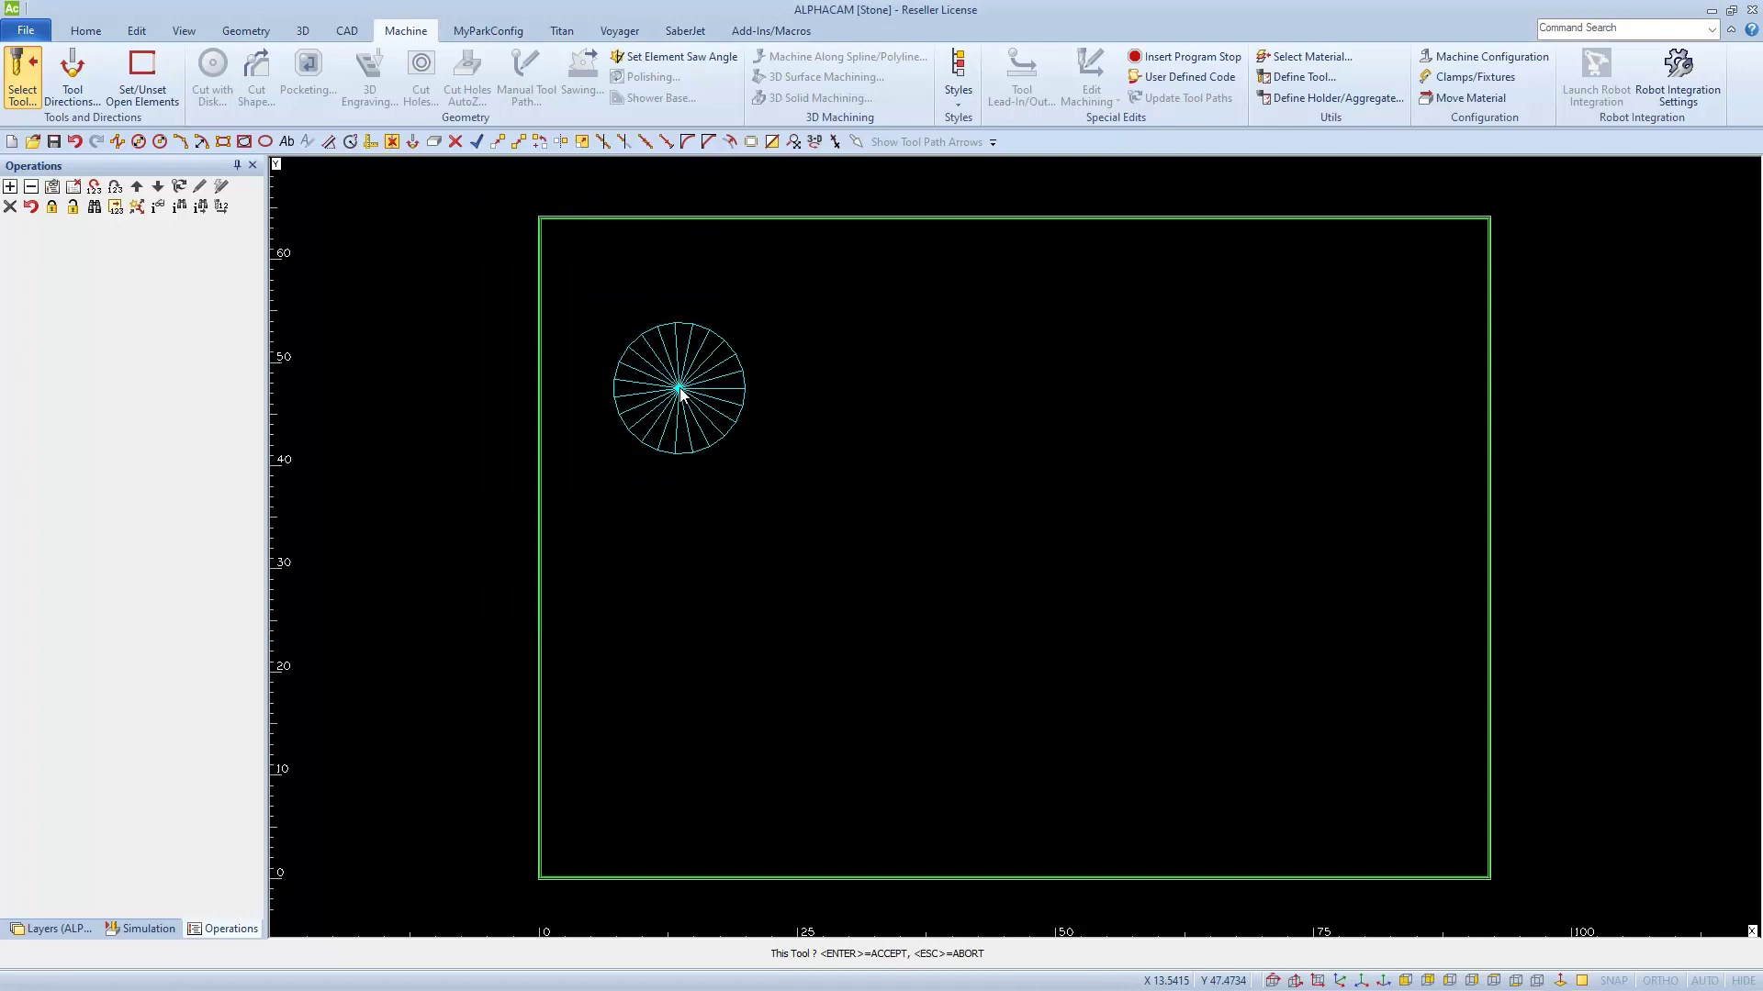
left_click(680, 391)
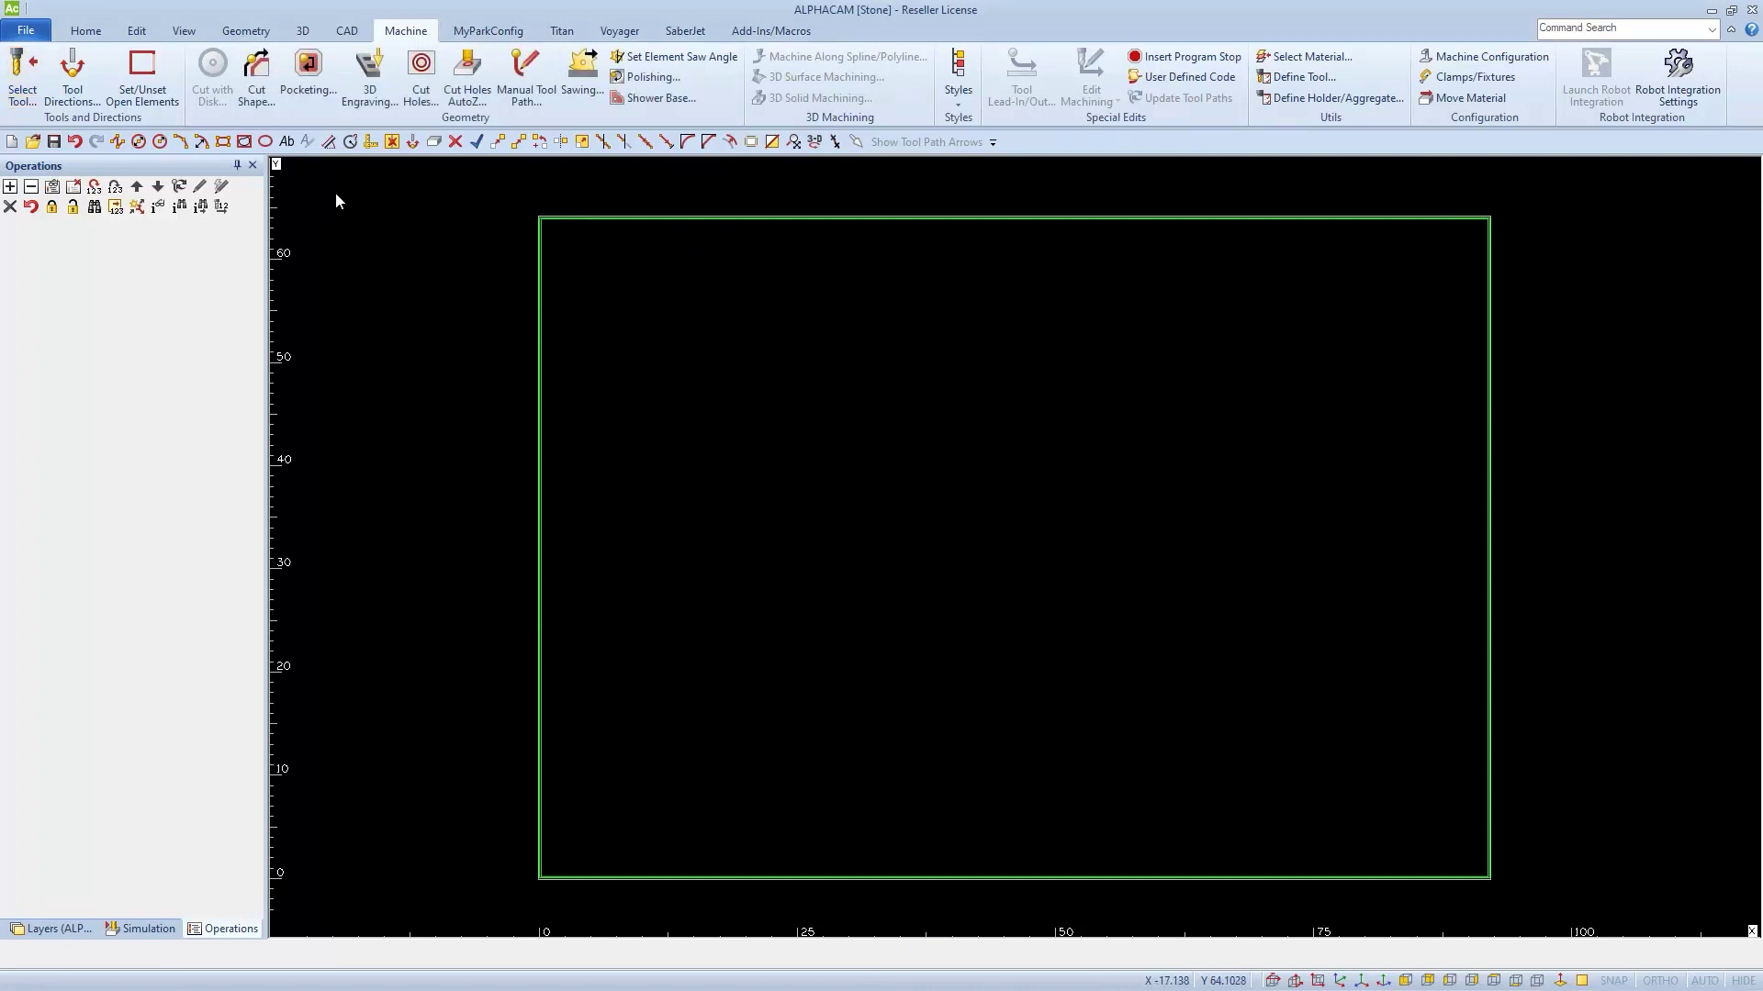
Start a pocketing operation with vertical sides on selected geometries and set its type to Linear
left_click(305, 71)
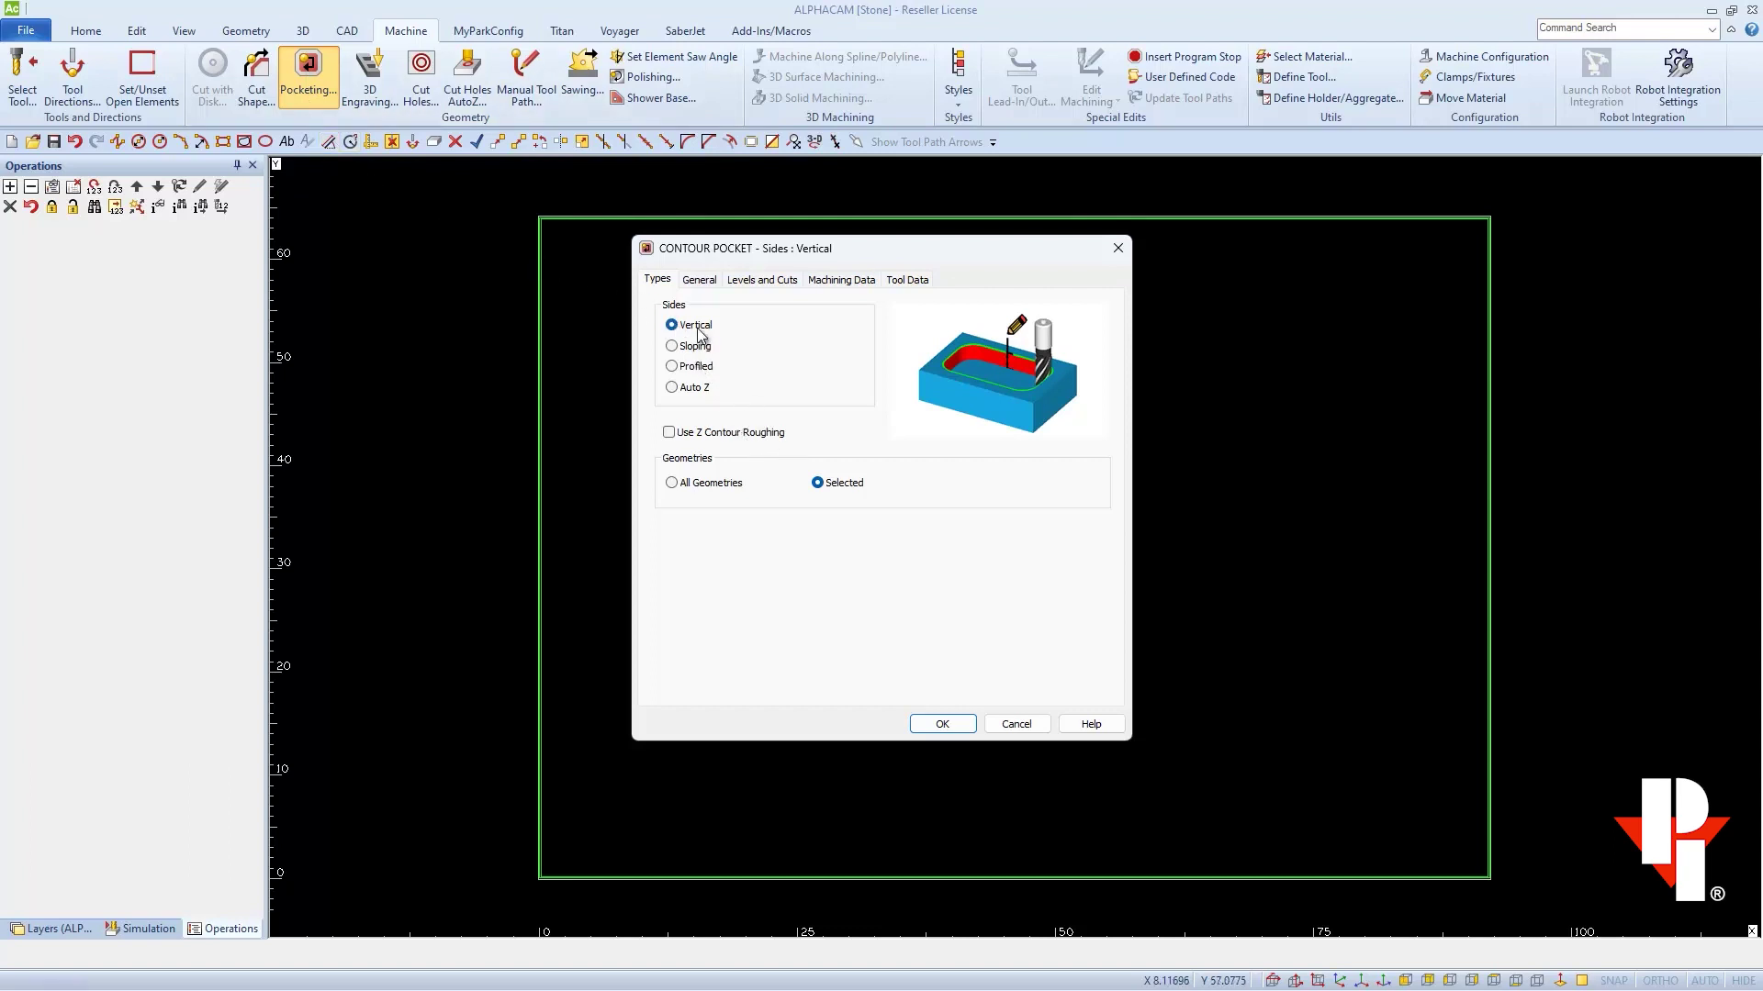
left_click(696, 281)
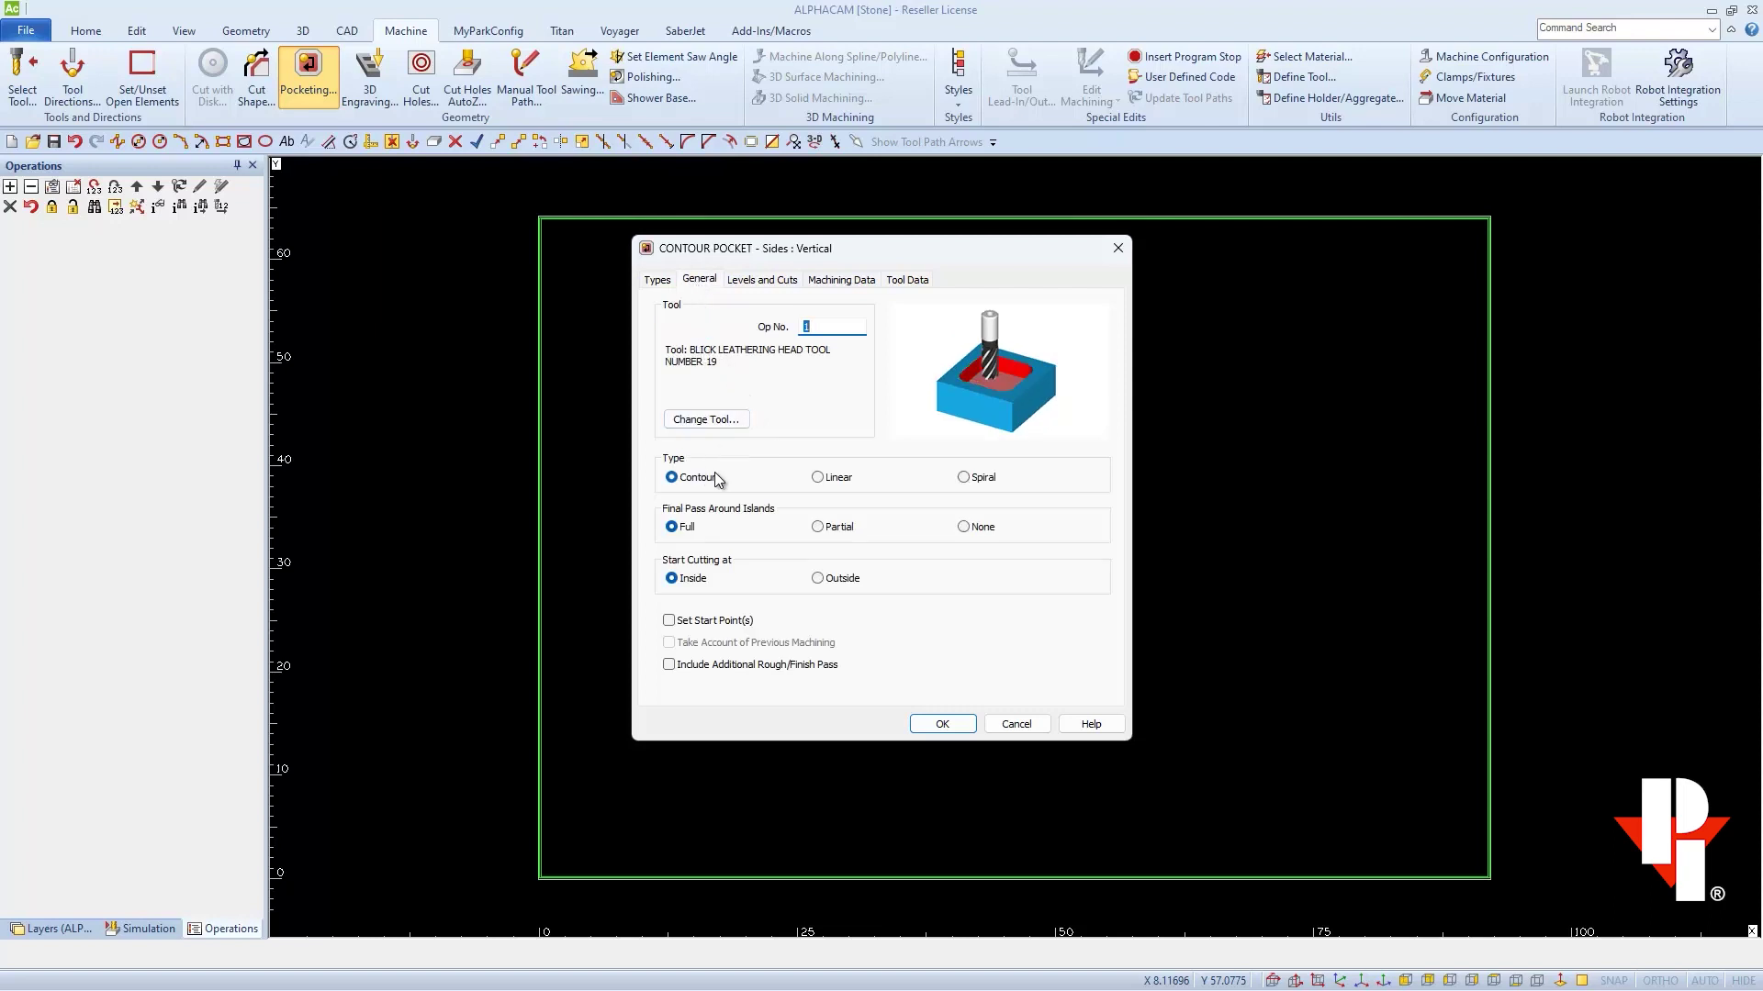
left_click(818, 478)
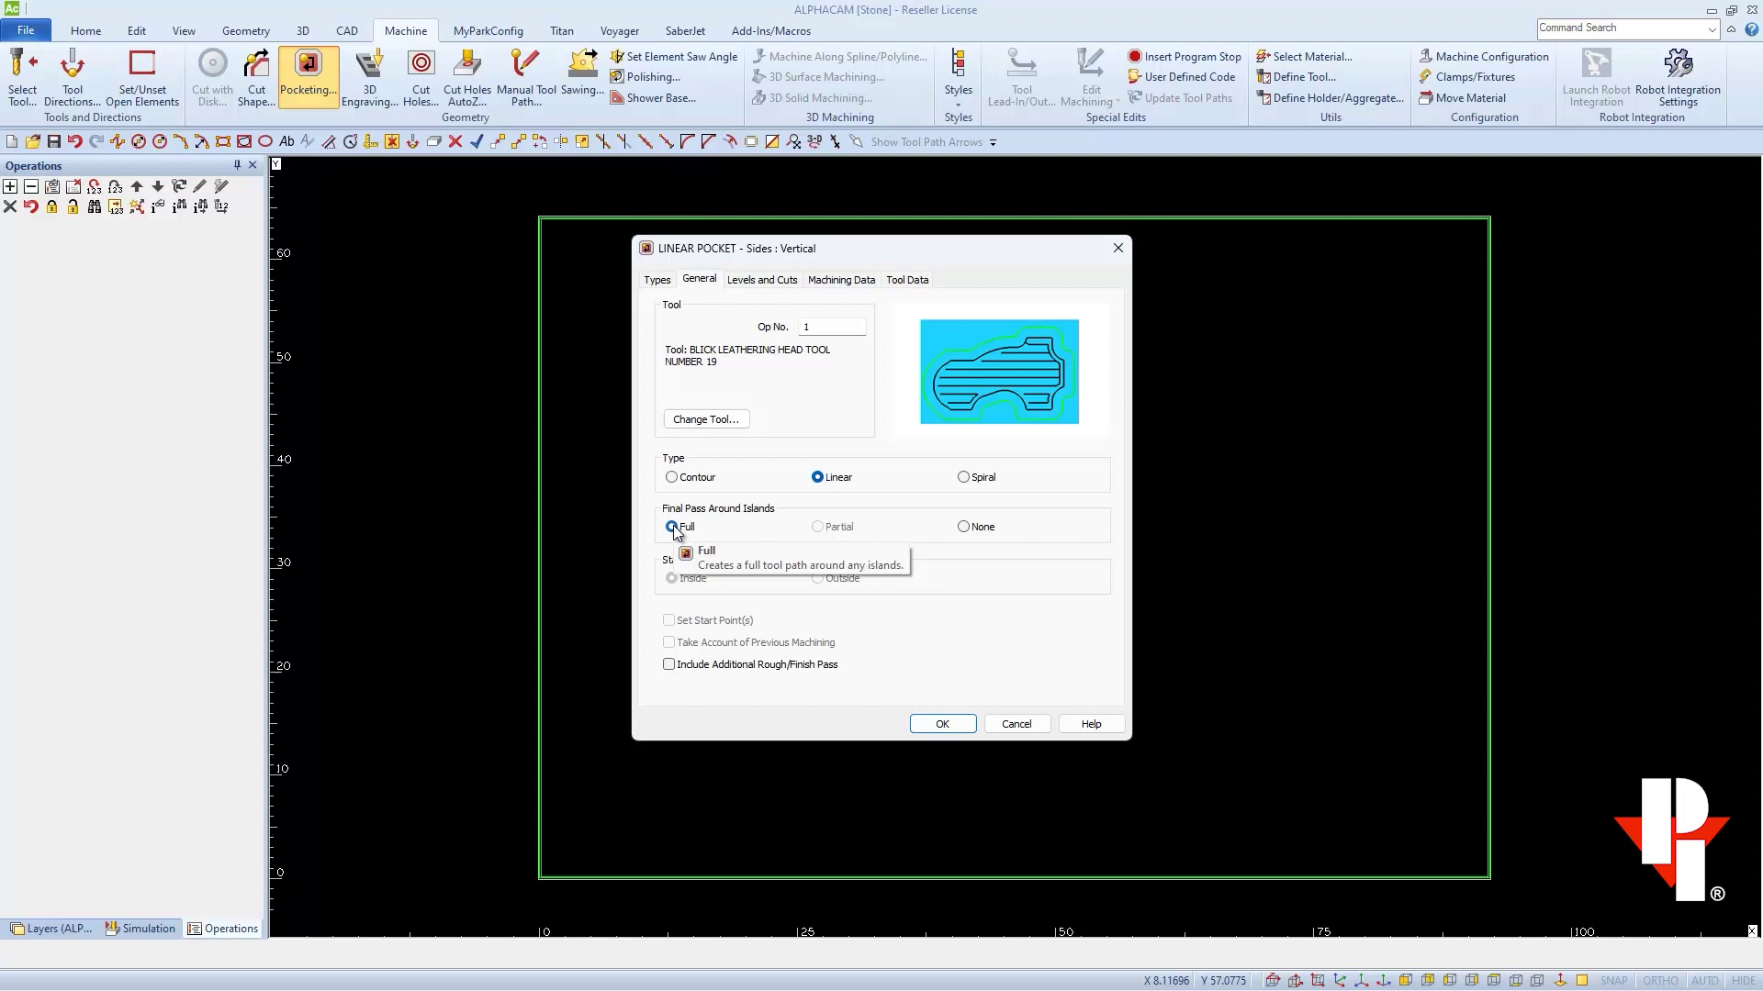
Set the pocket's safe rapid level to 0.2, rapid down to 0.125 and final depth to -0.03
left_click(758, 286)
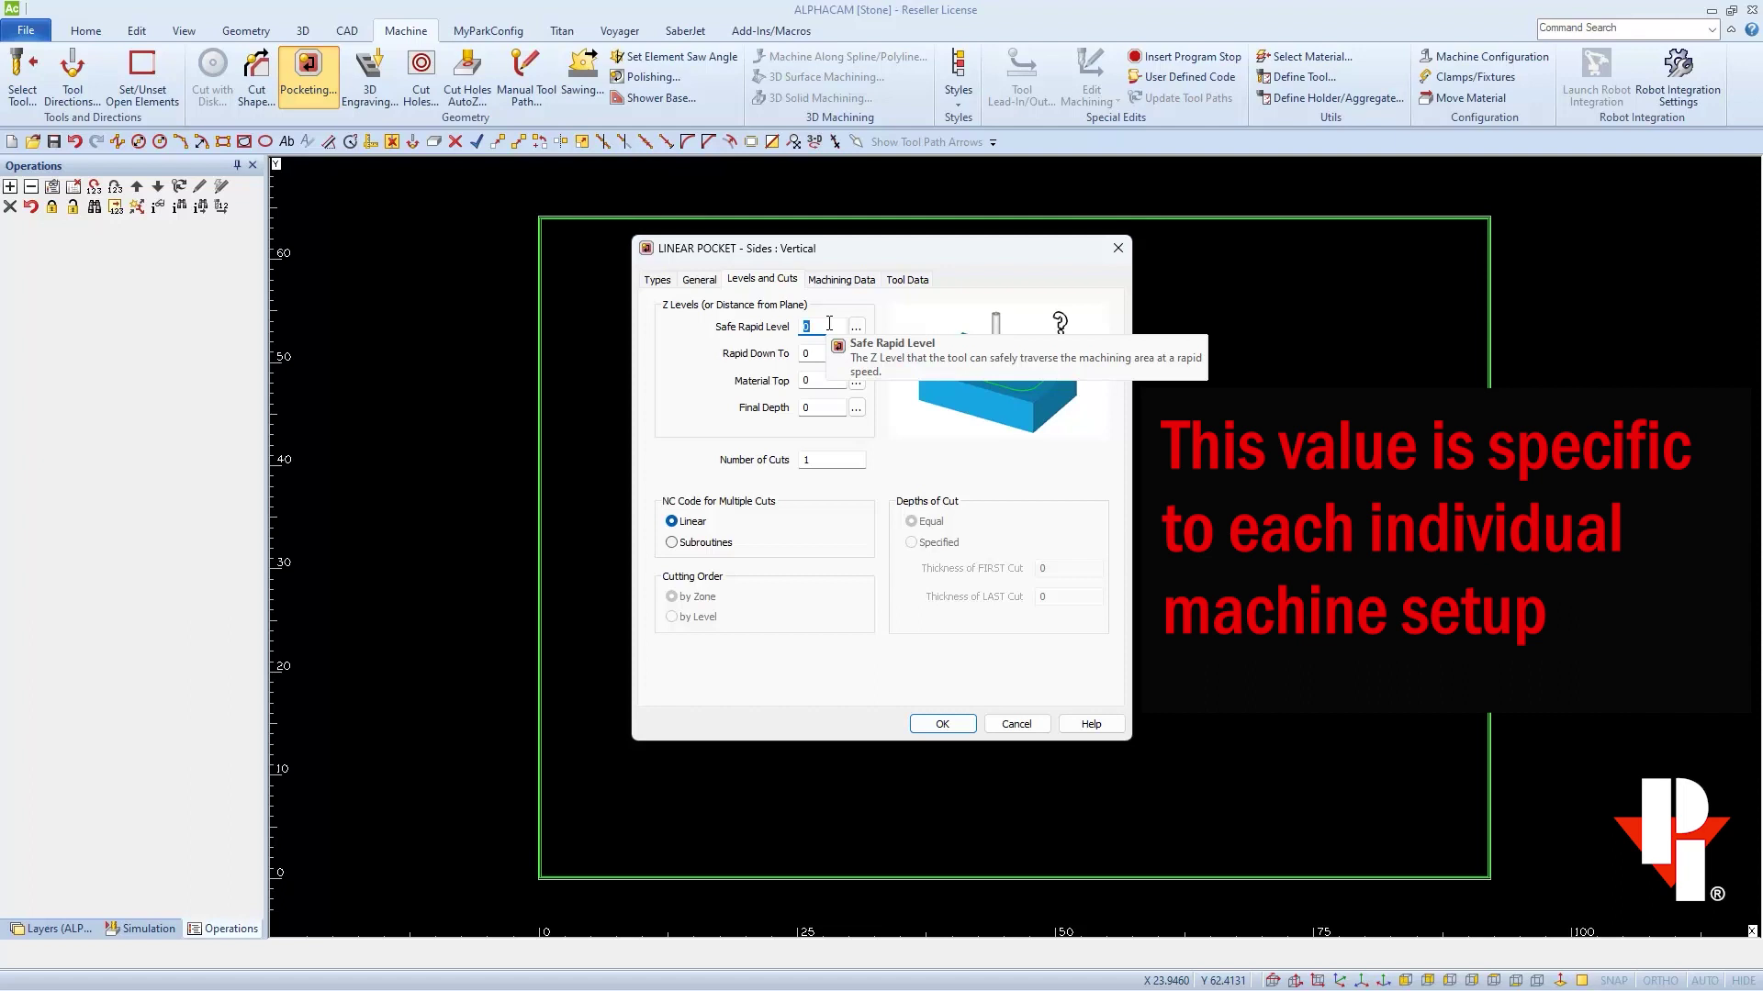
type(".2")
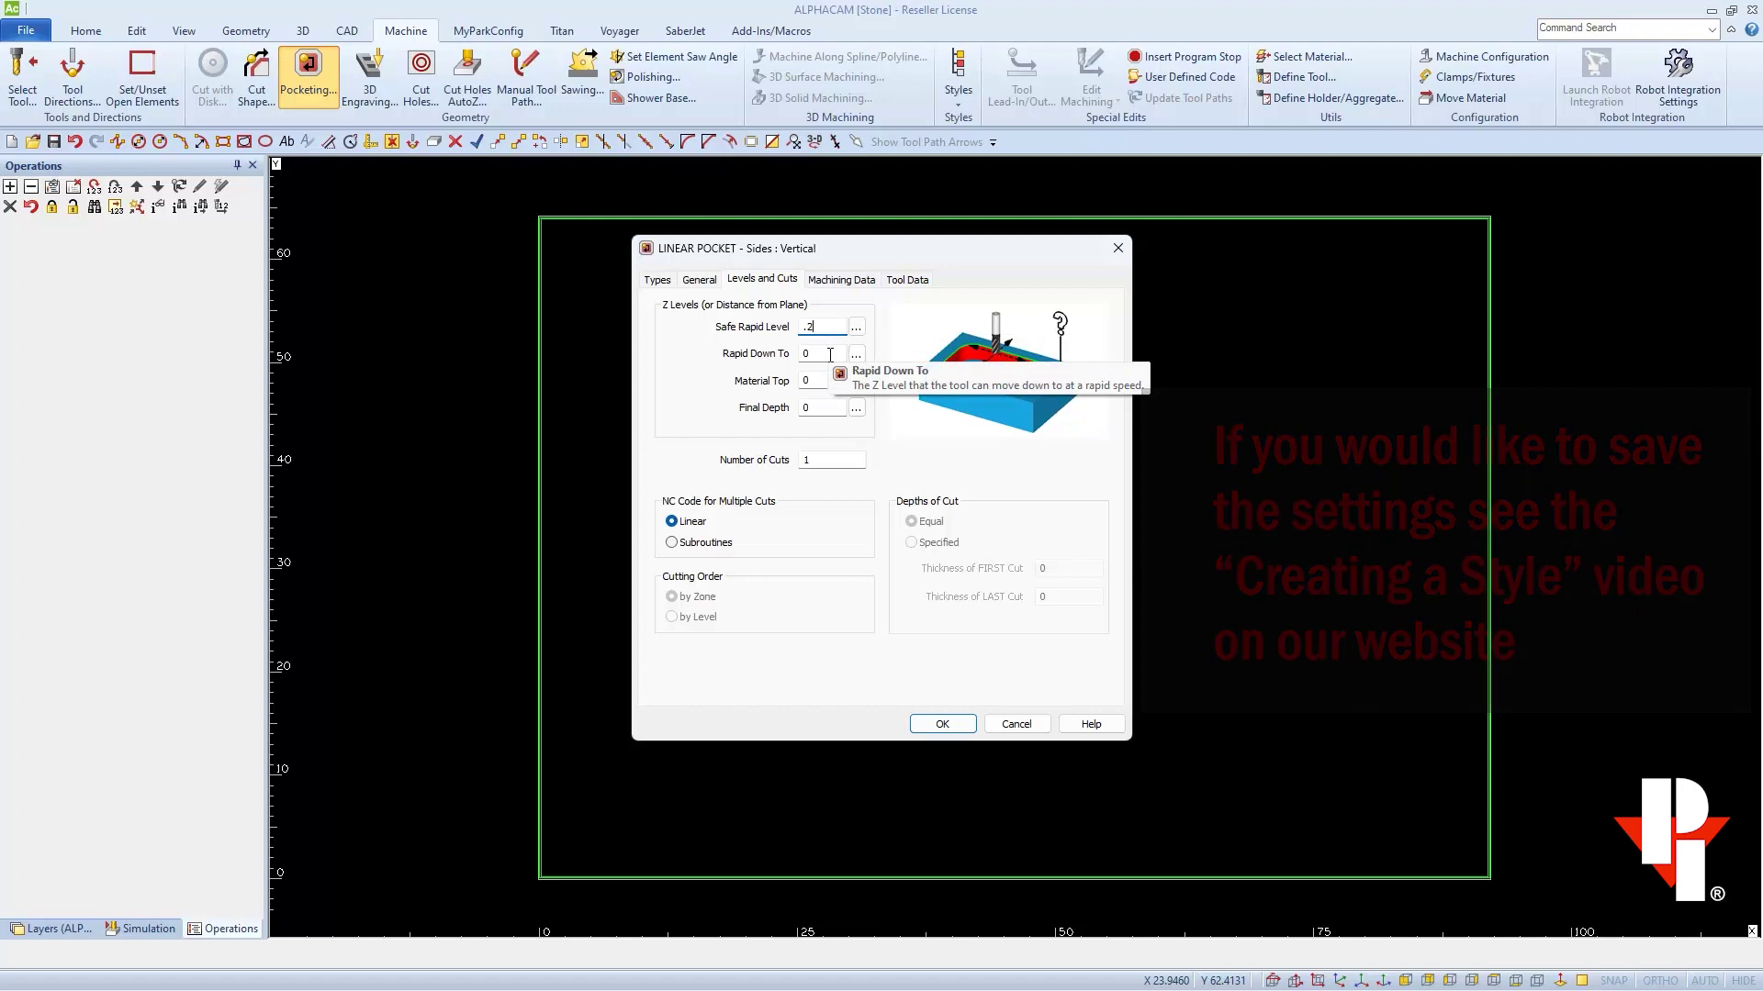
double_click(805, 357)
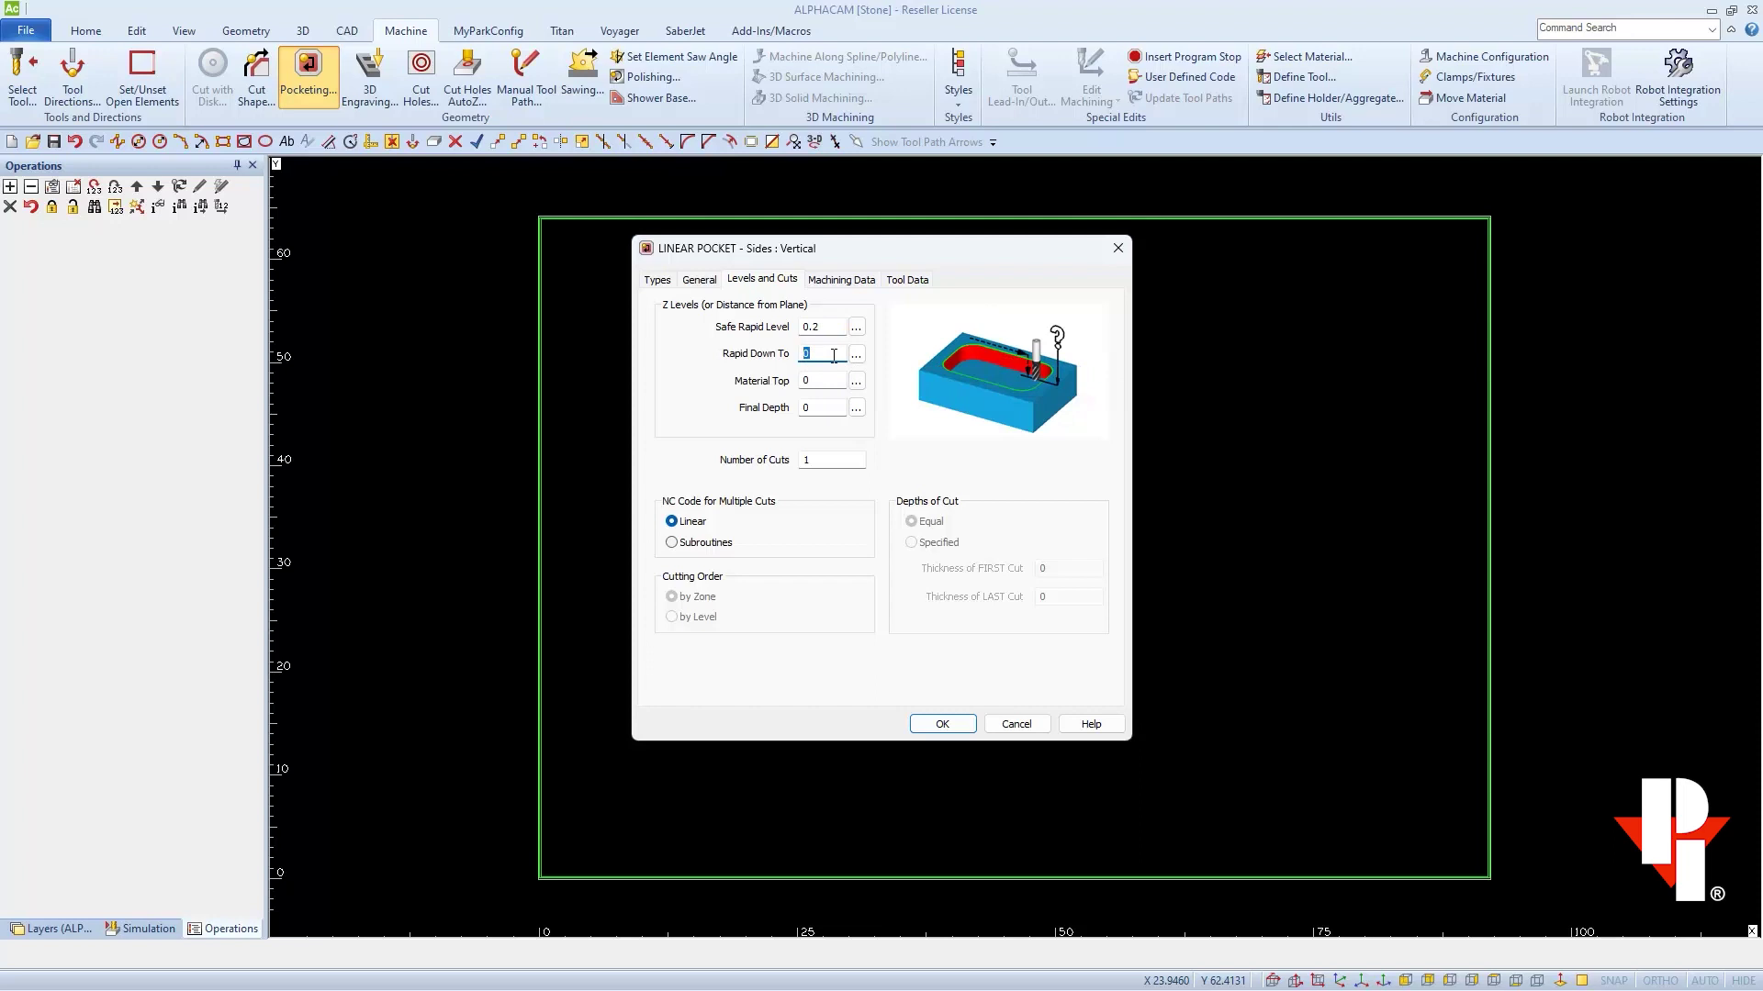
type(".125")
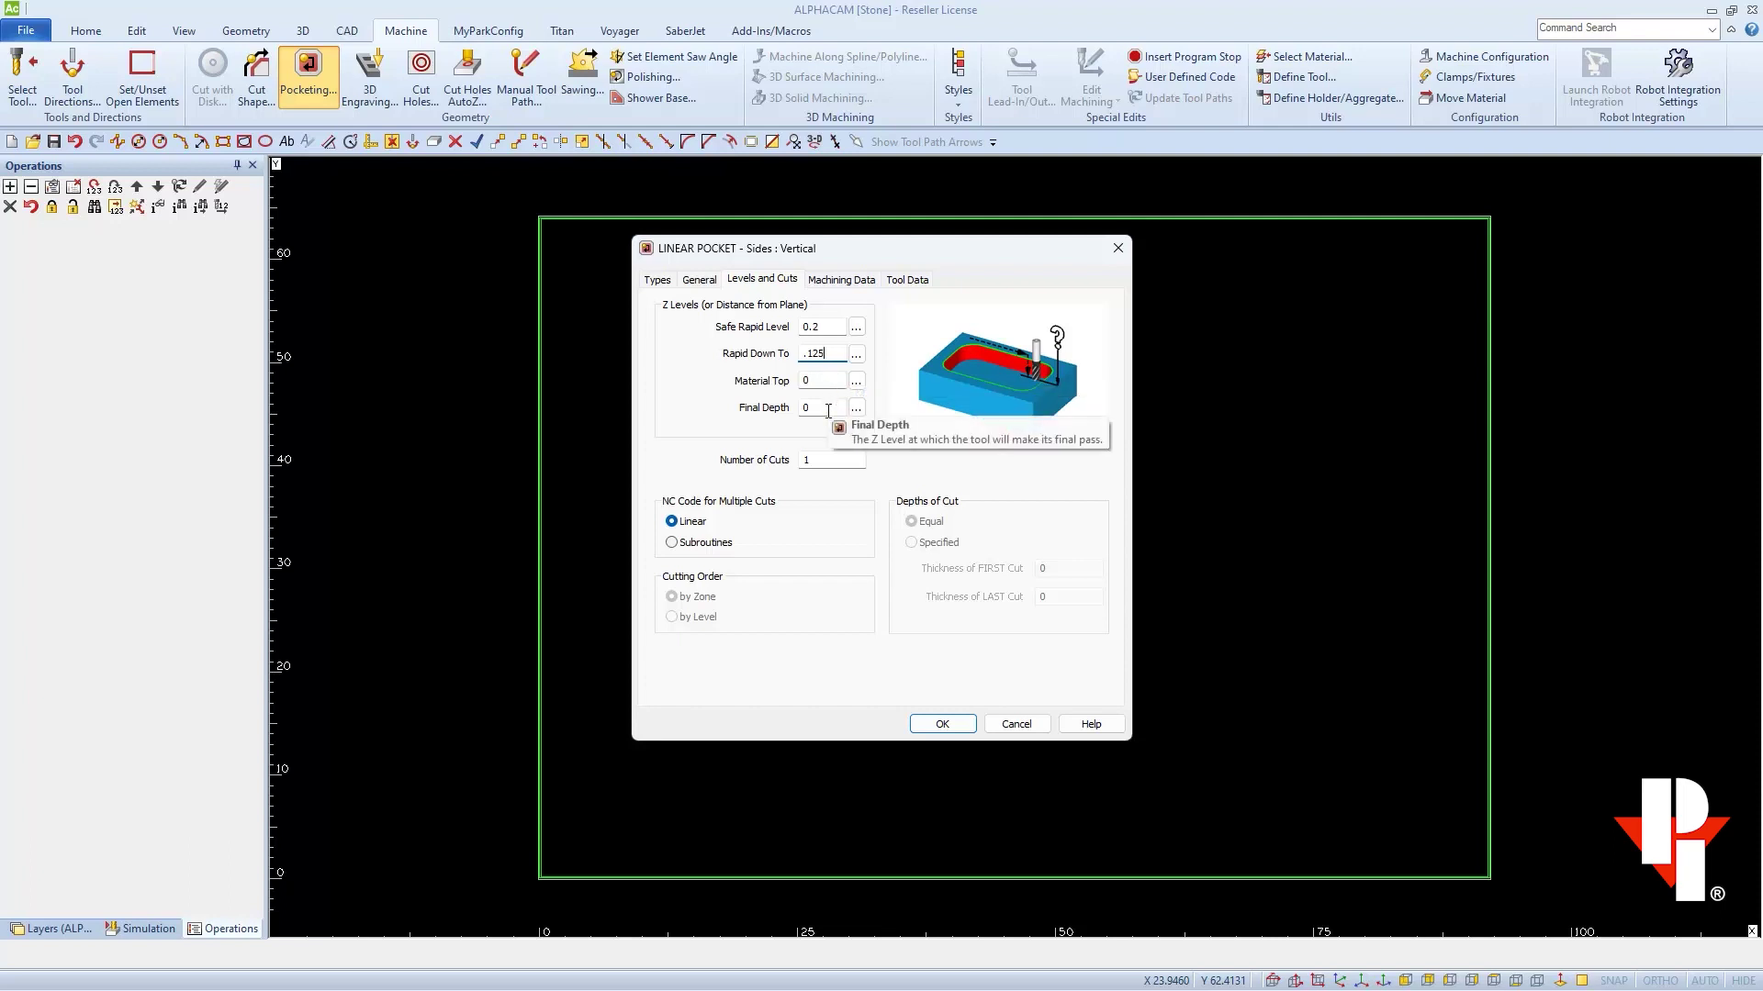
double_click(828, 411)
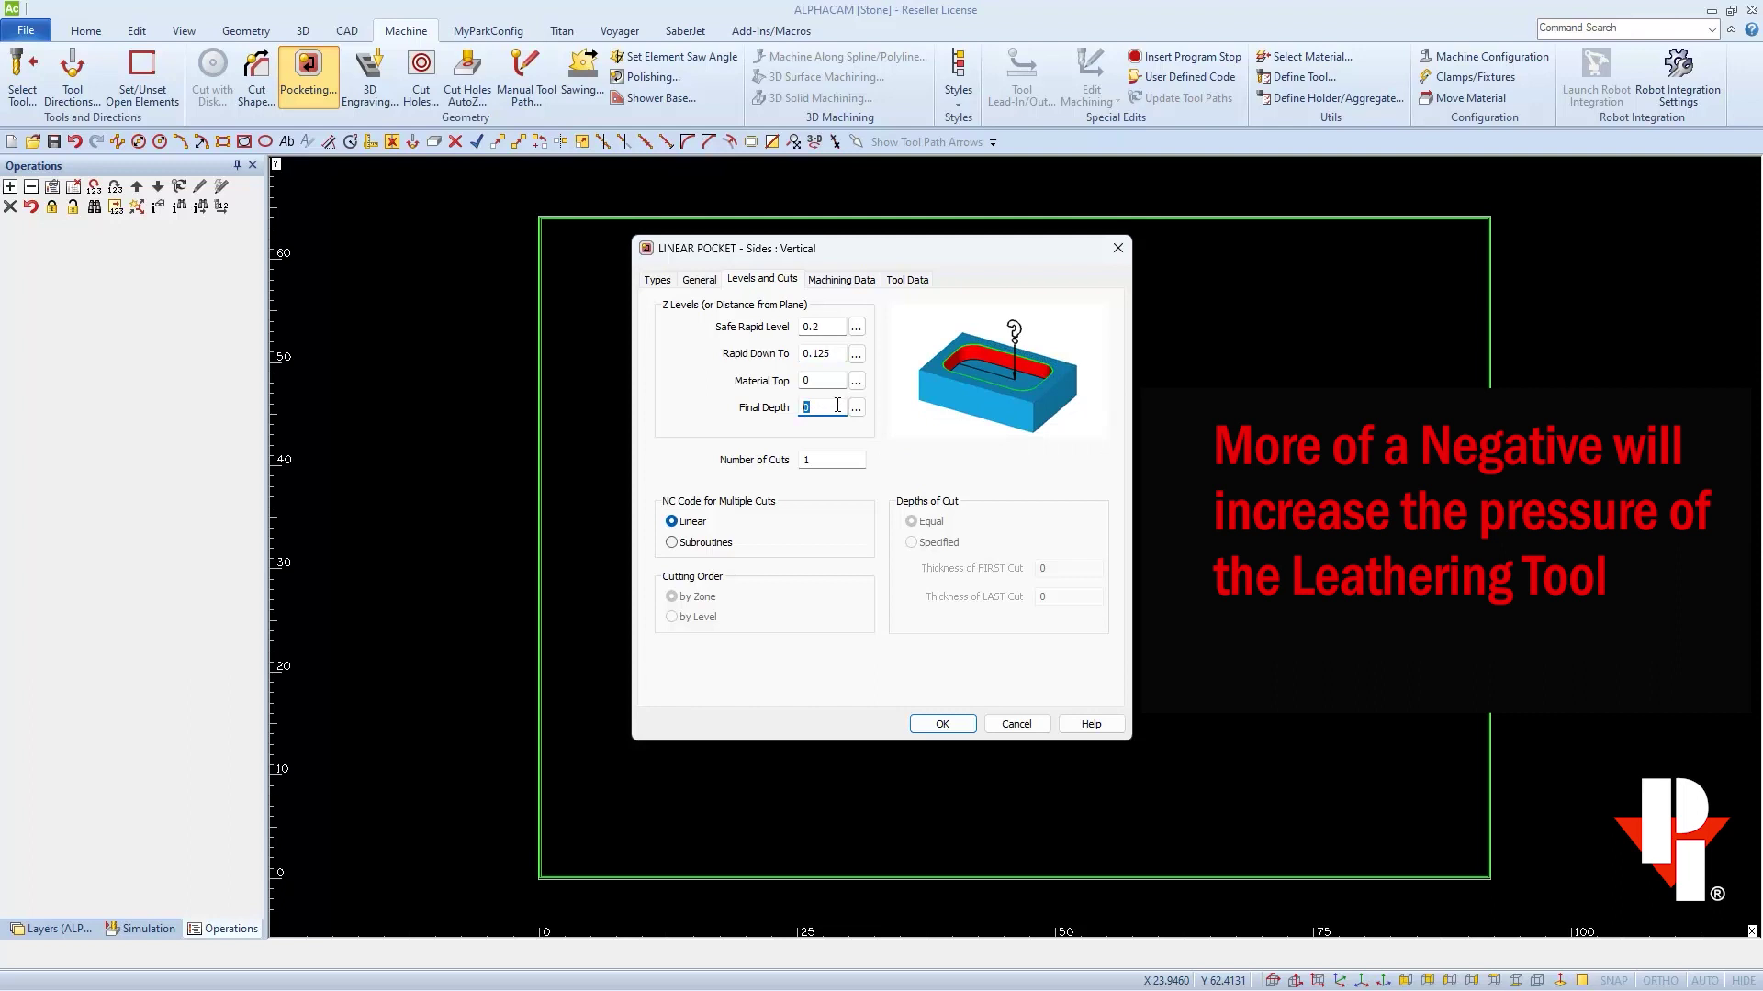
type("-.03")
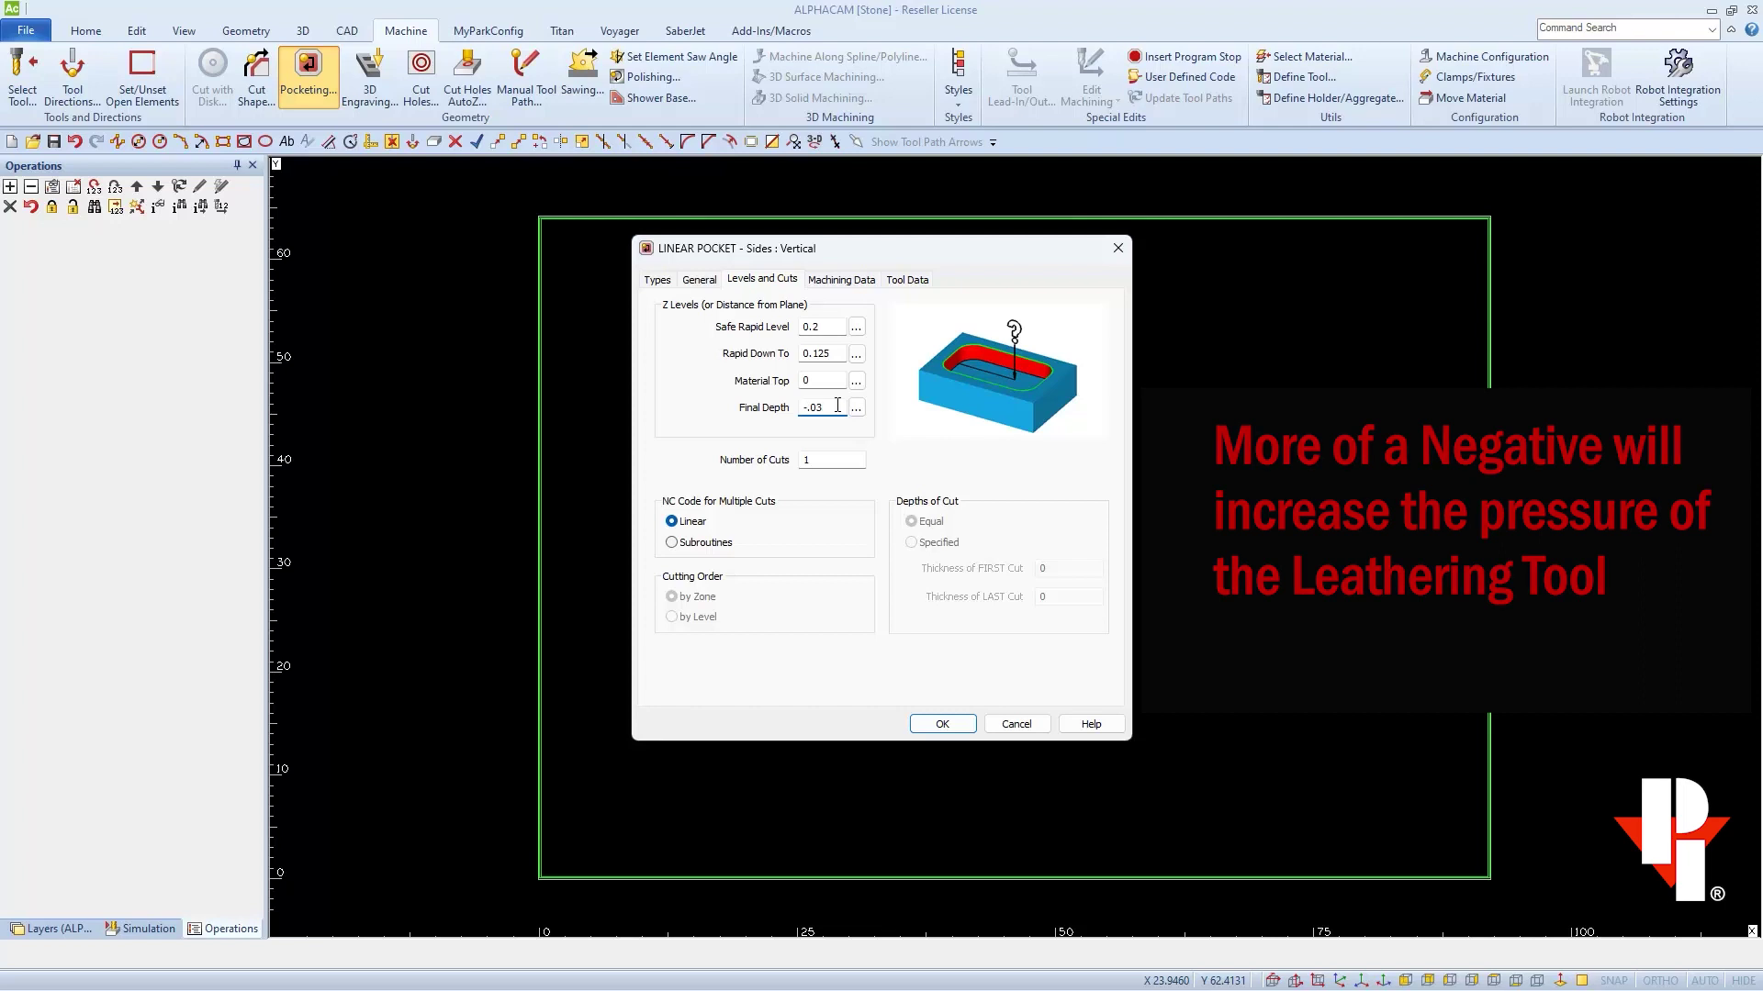
Set the pocket's stock to be left to -1.25 and width of cut to 4.5, keep the tool data, and accept the settings
left_click(842, 281)
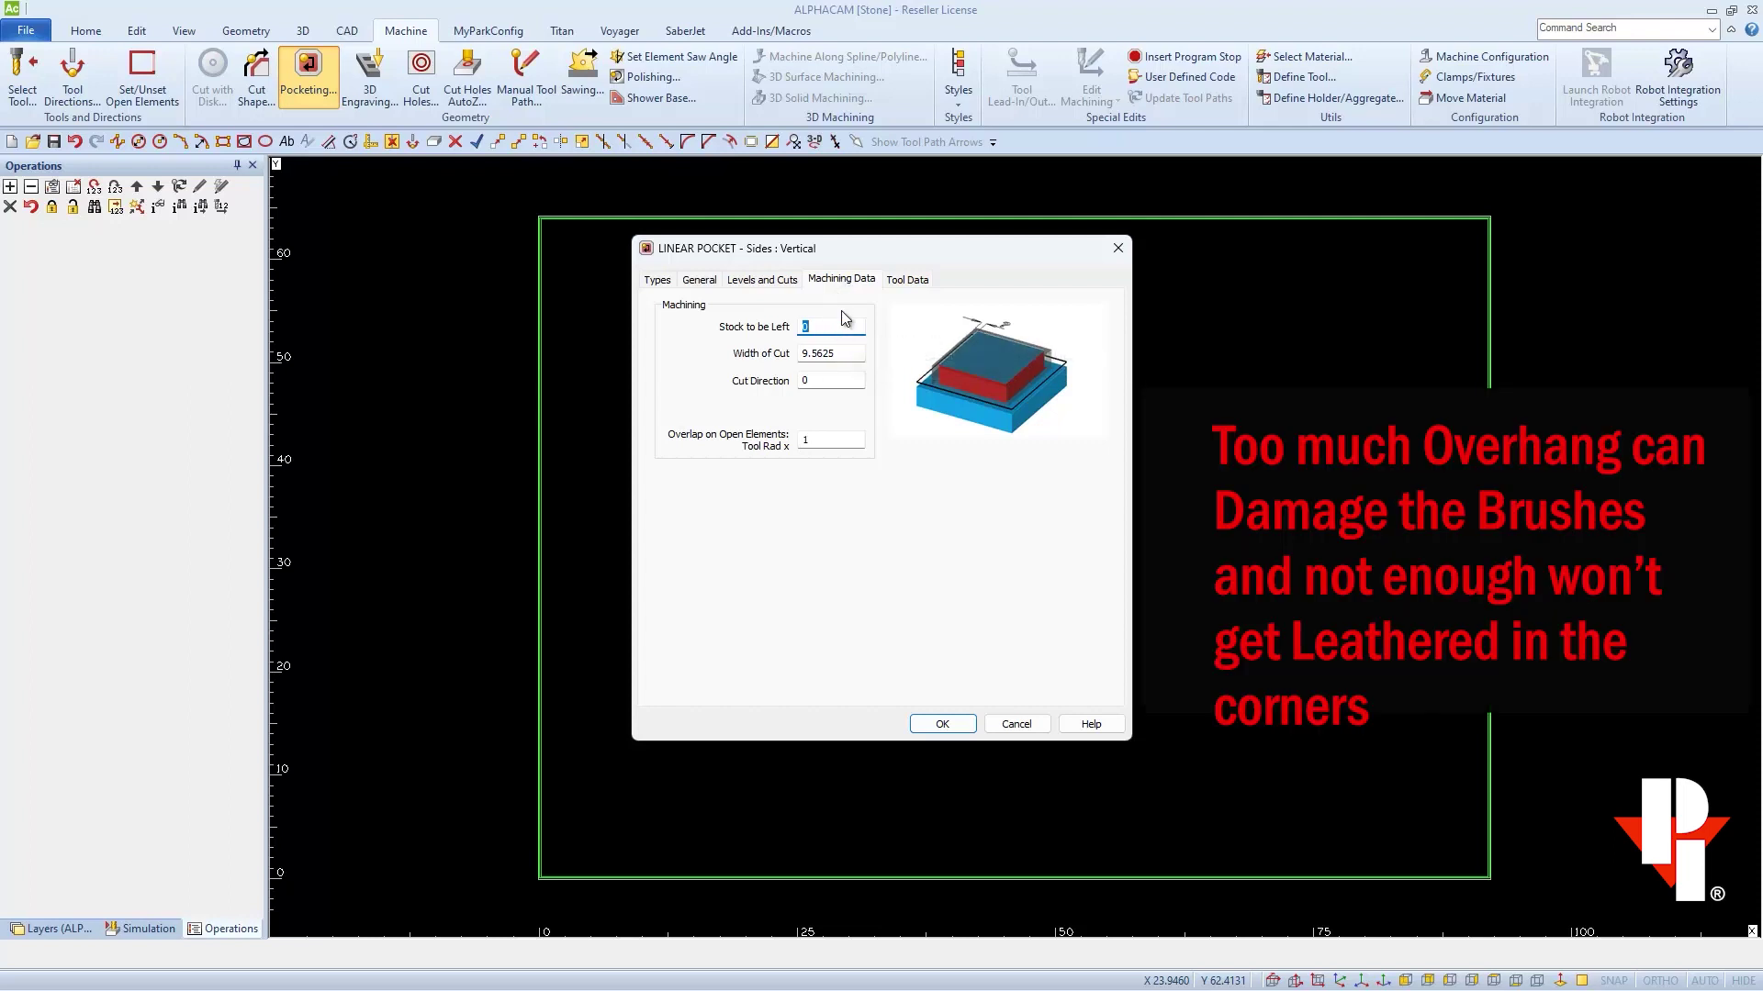
type("-1.25")
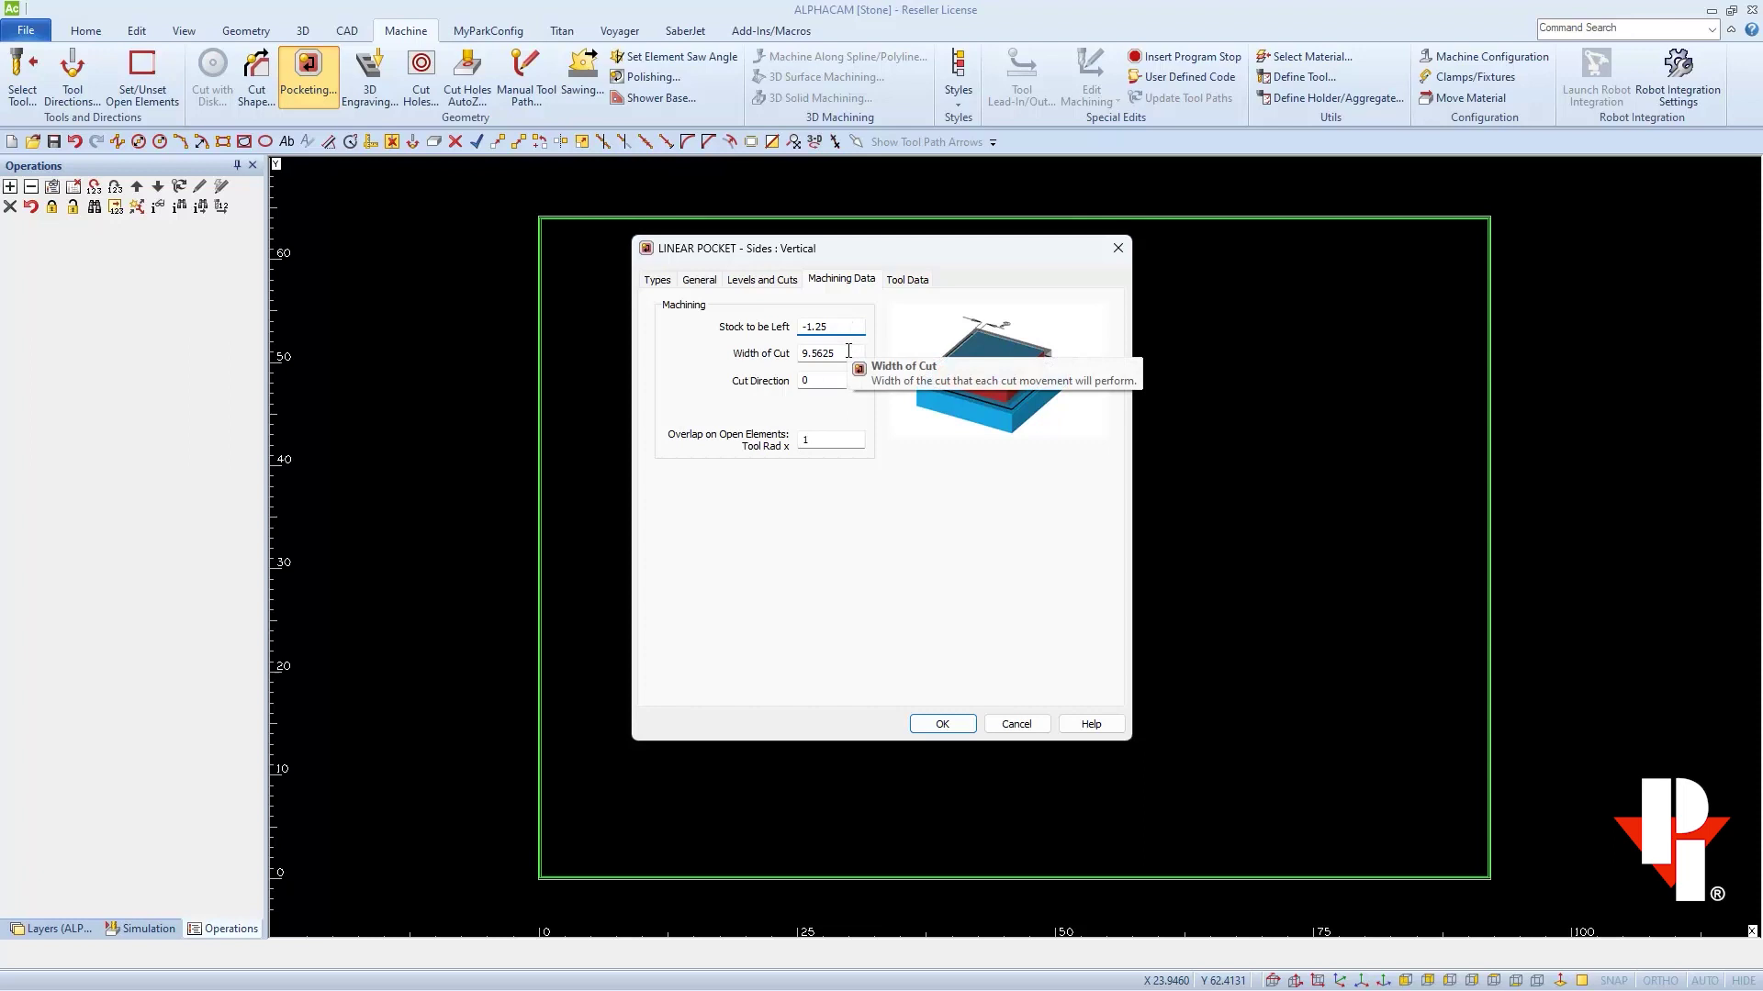
left_click_drag(836, 353, 781, 357)
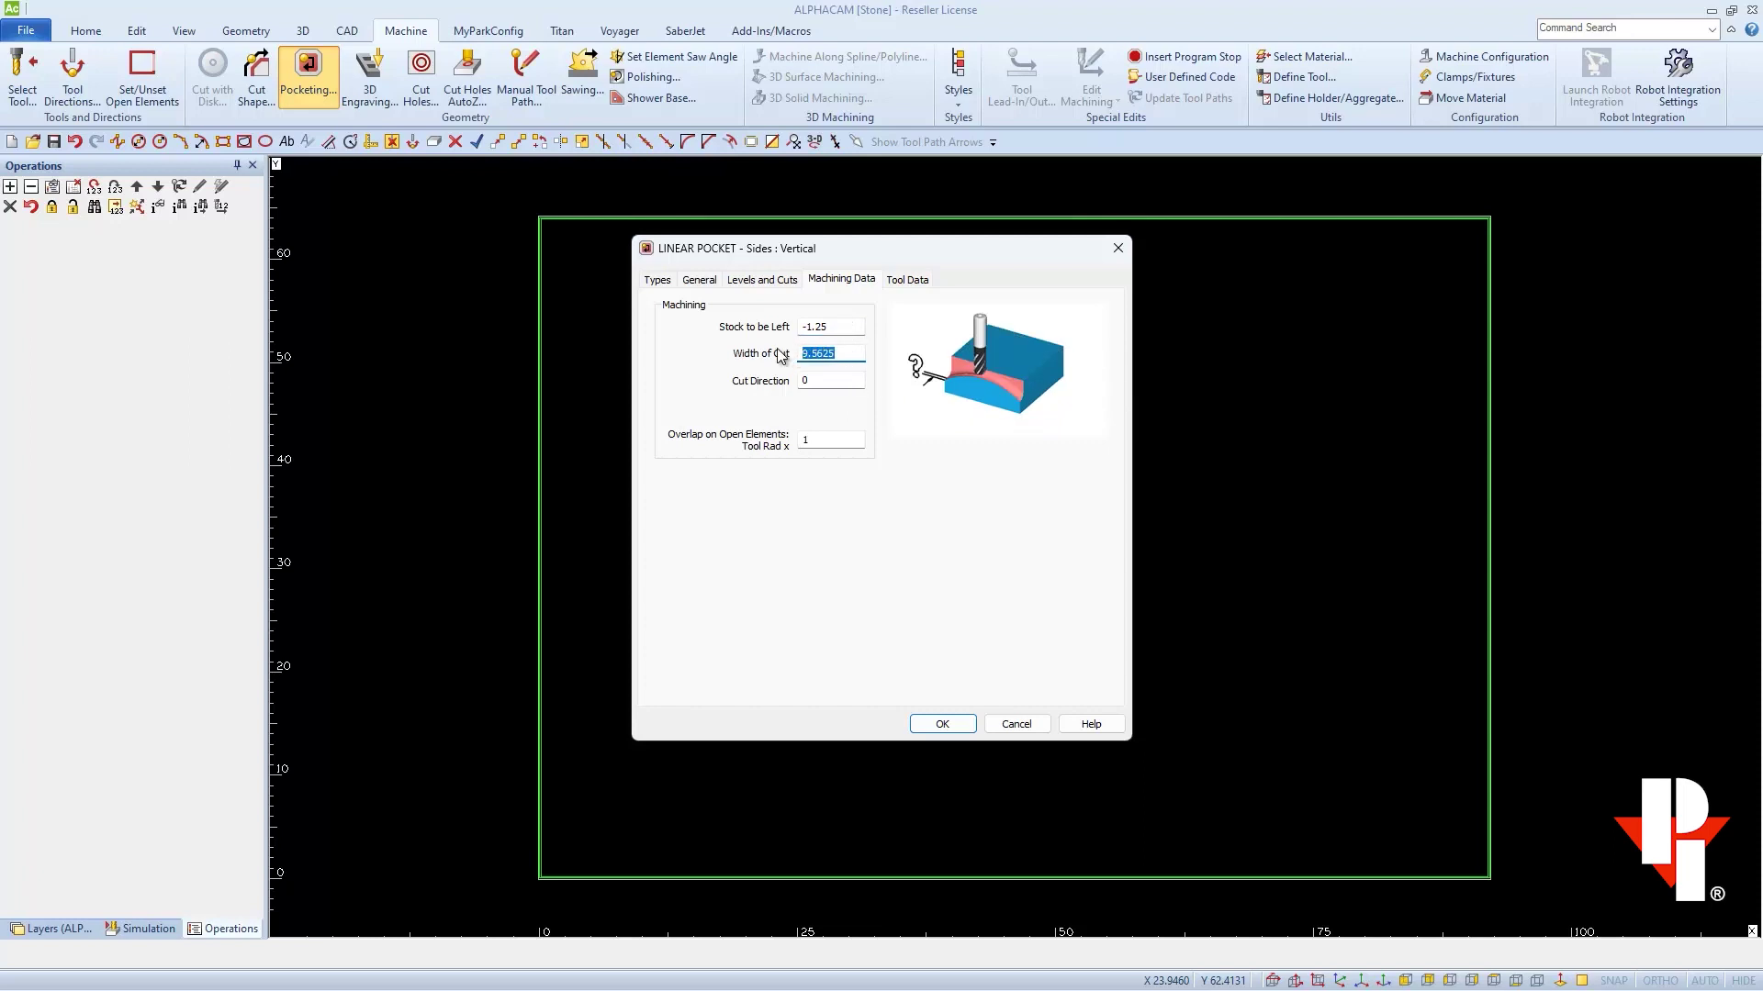
type("4.5")
left_click(909, 280)
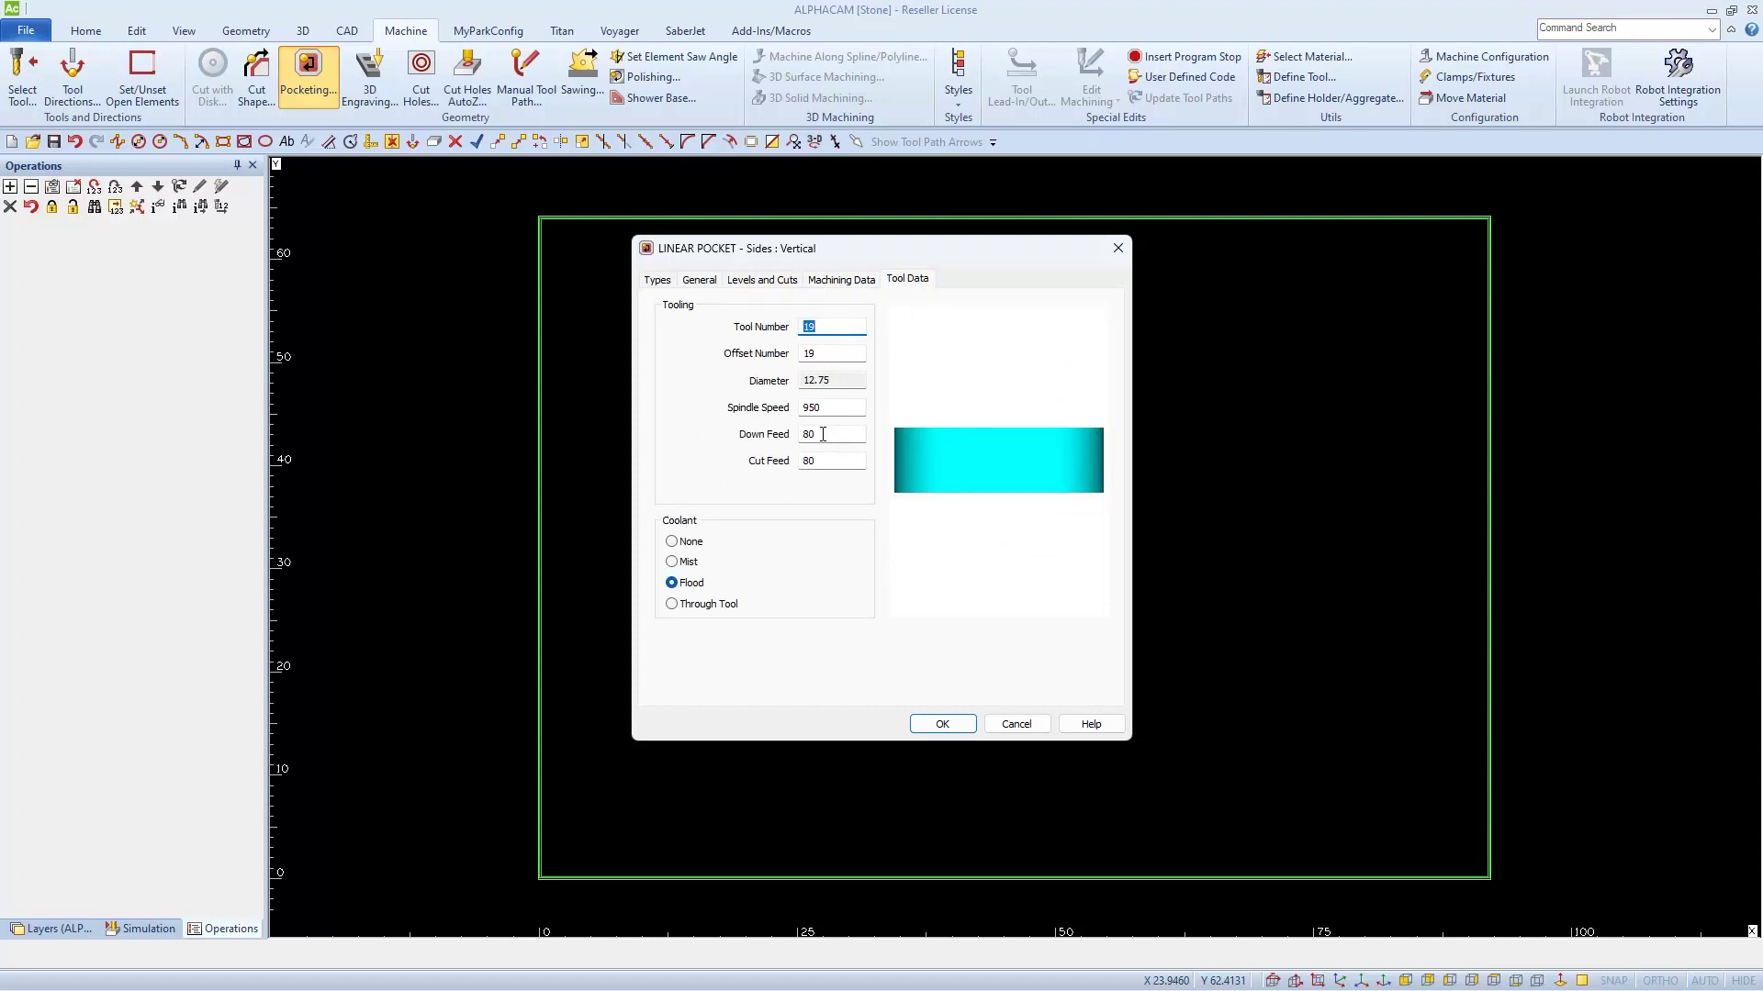
left_click(944, 725)
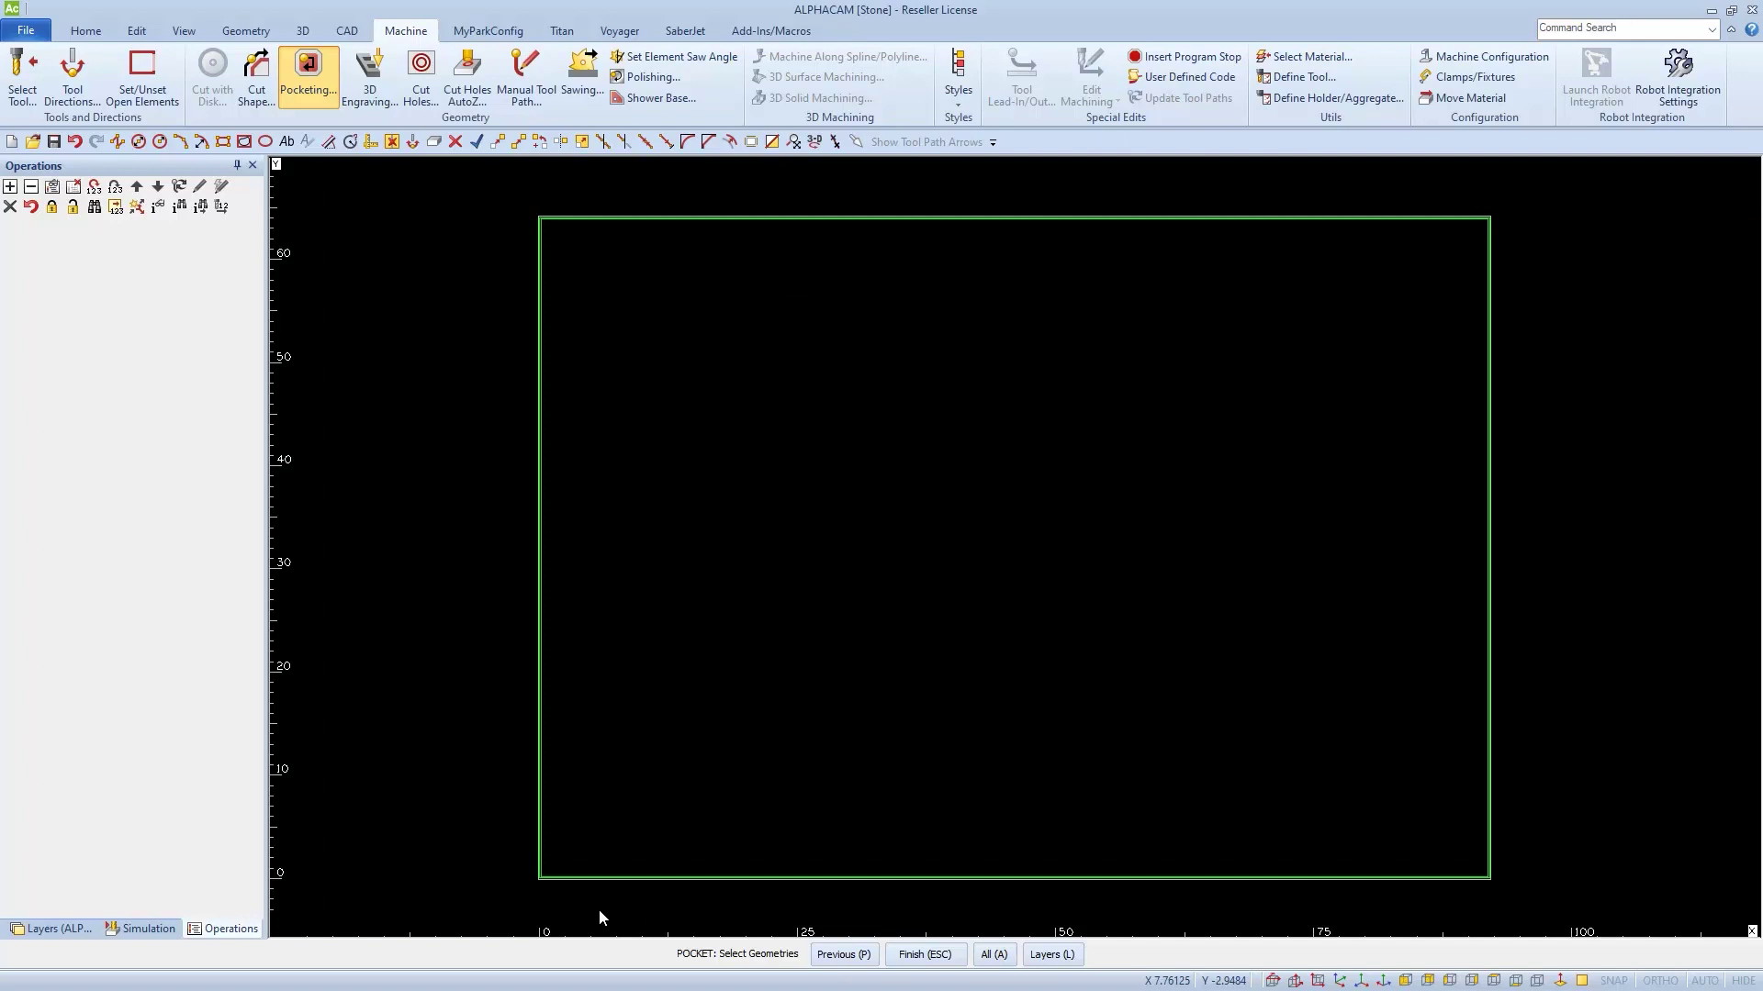
Apply the linear pocket to the middle rectangle, the slab outline starting at the origin, and finish the selection
scroll(537, 896, "up", 5)
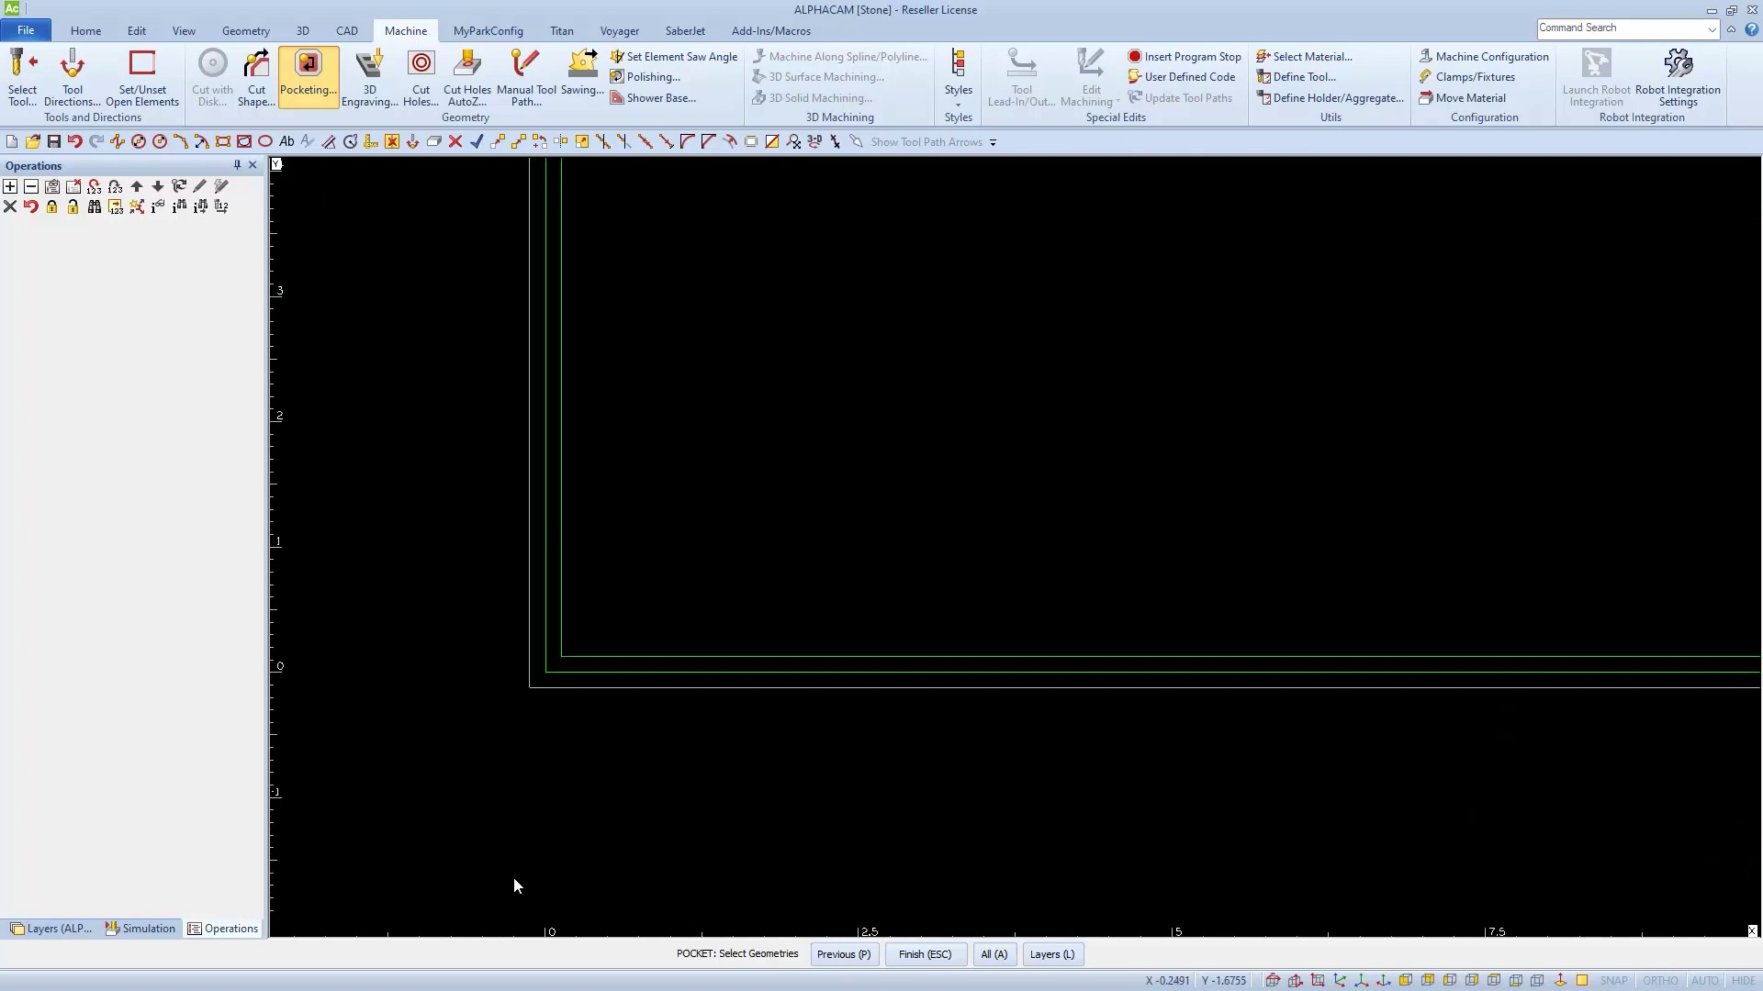
left_click(545, 673)
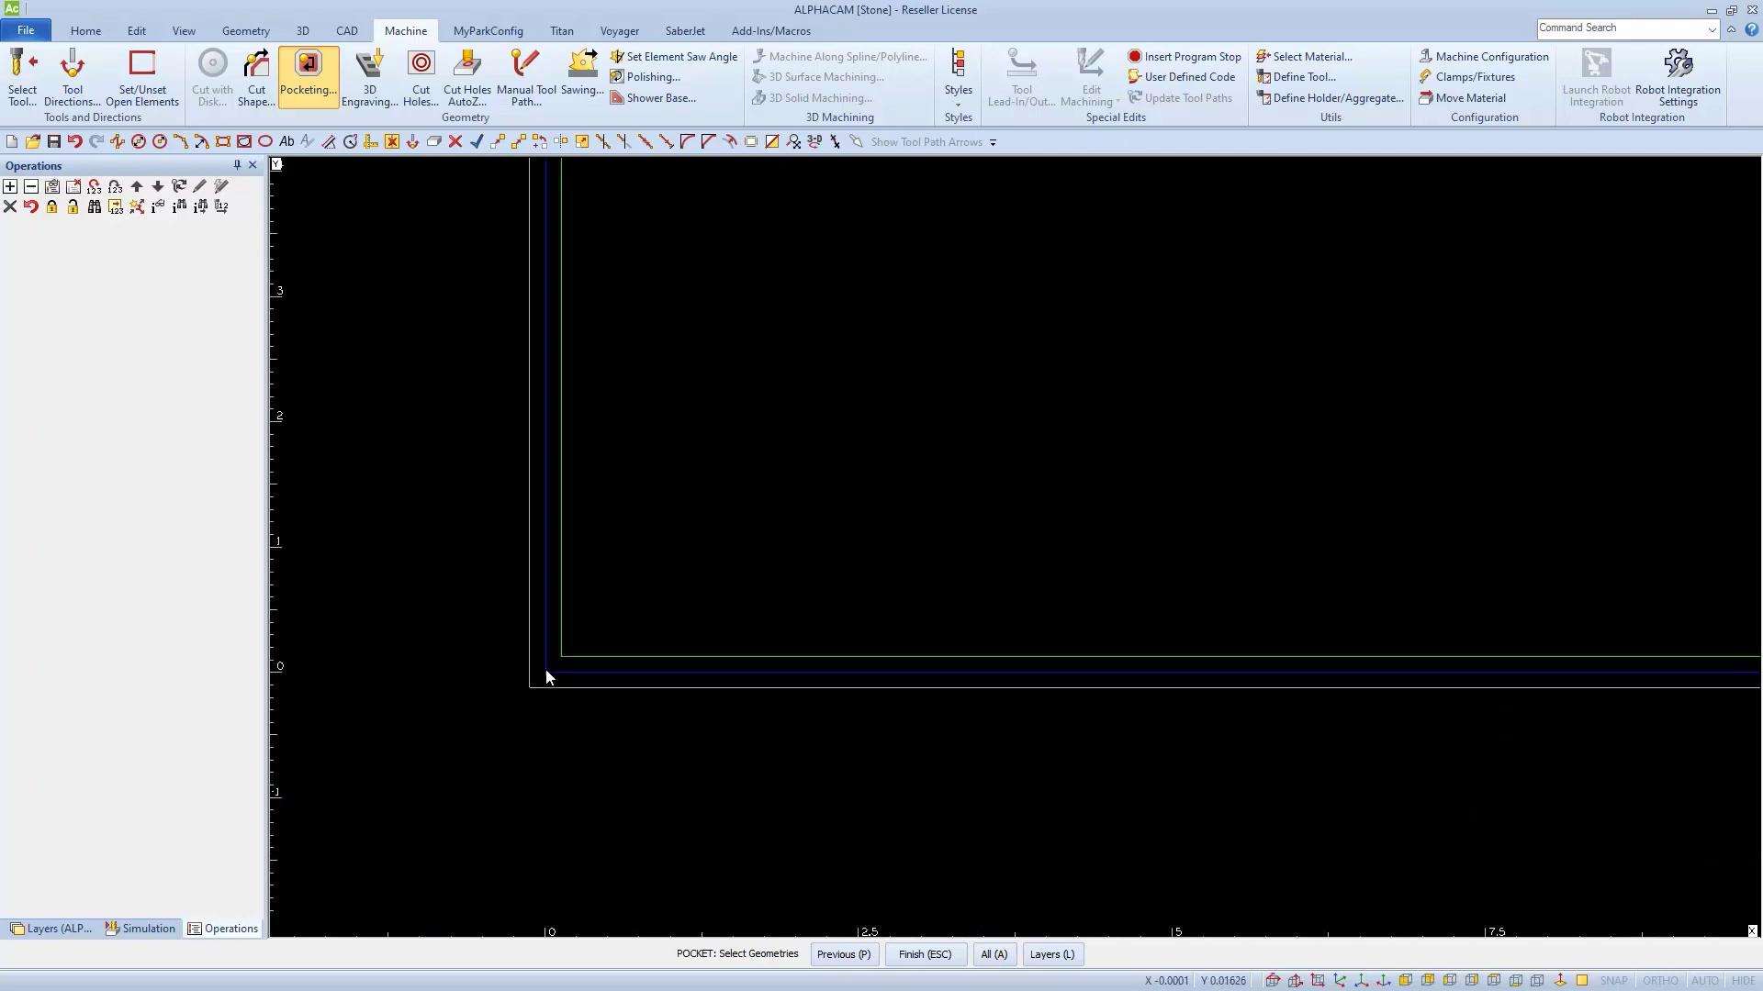
right_click(538, 753)
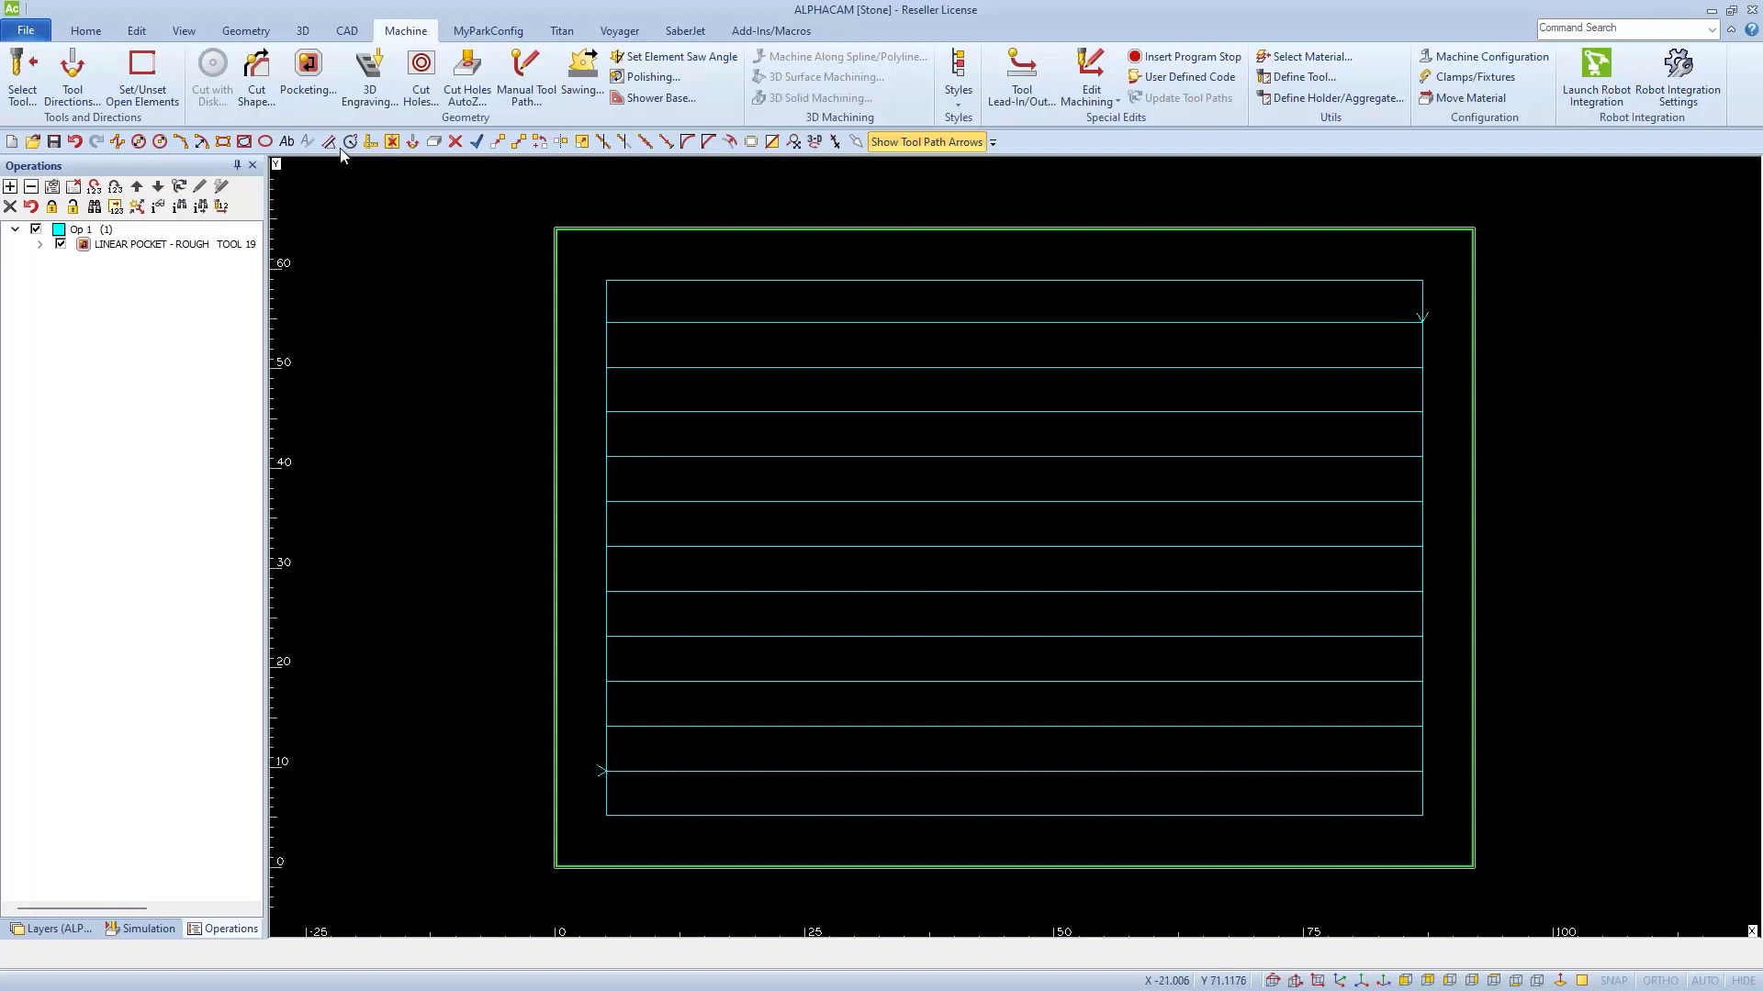
Set up a second linear pocket with the same tool and levels, a width of cut of 4 and a cut direction of 90
left_click(315, 80)
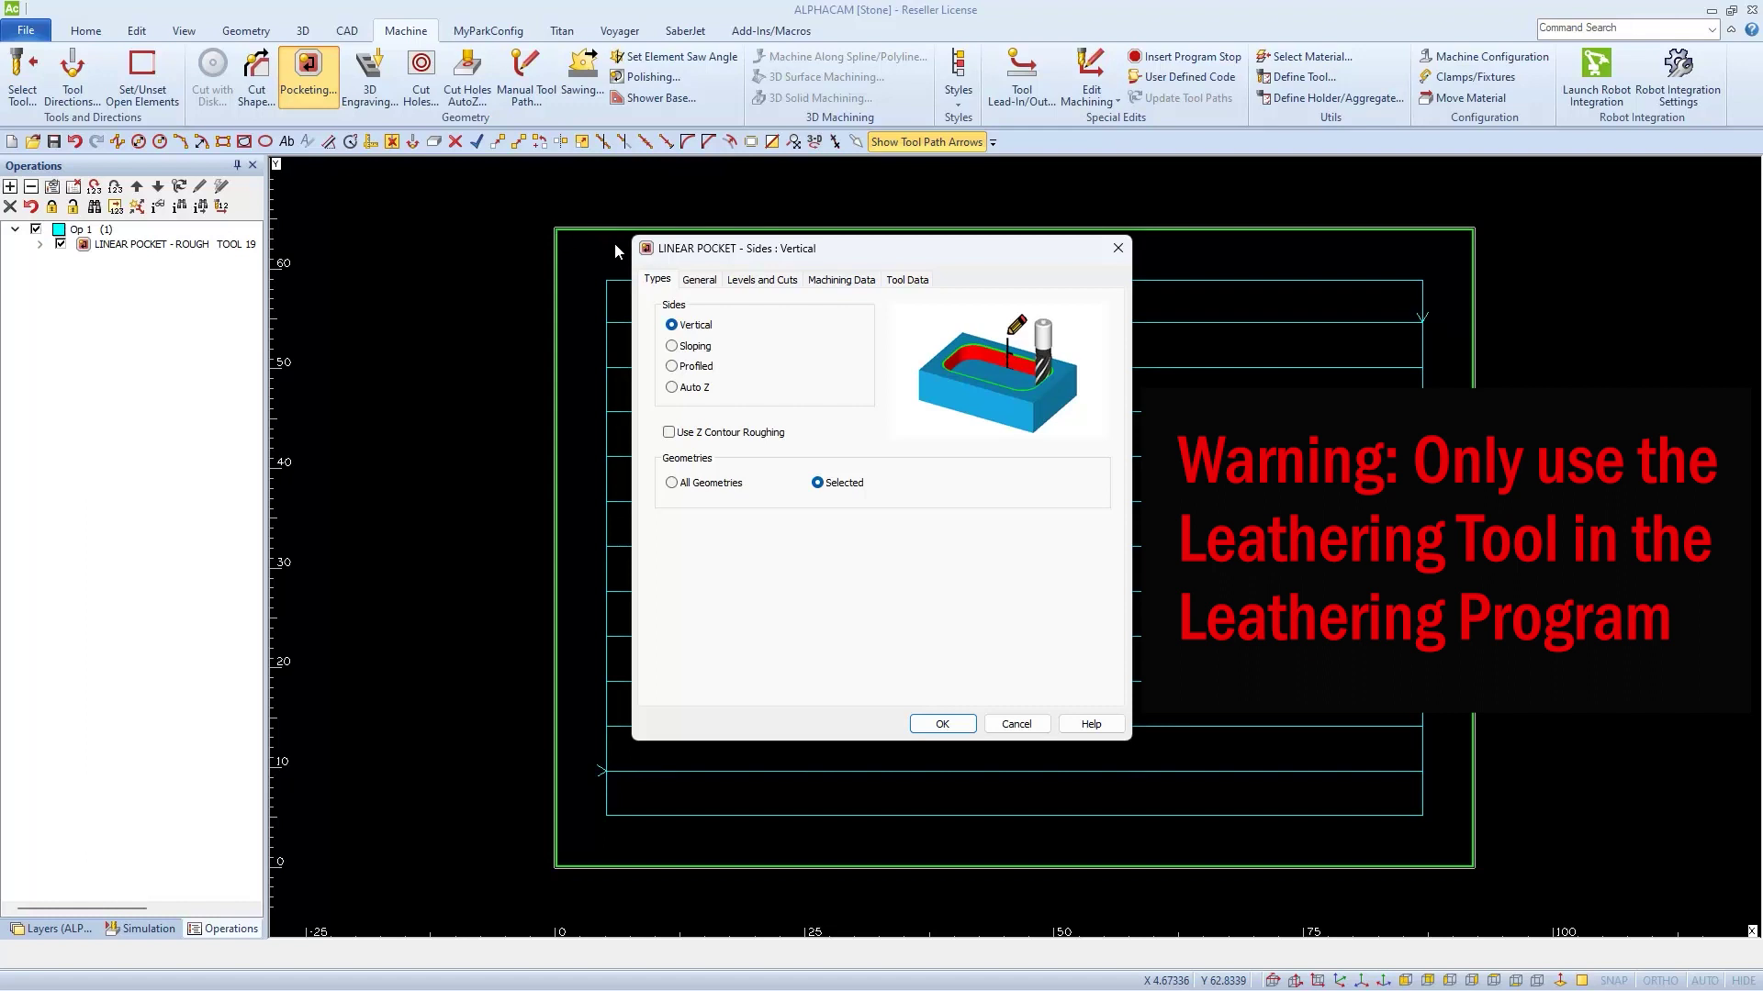
left_click(698, 280)
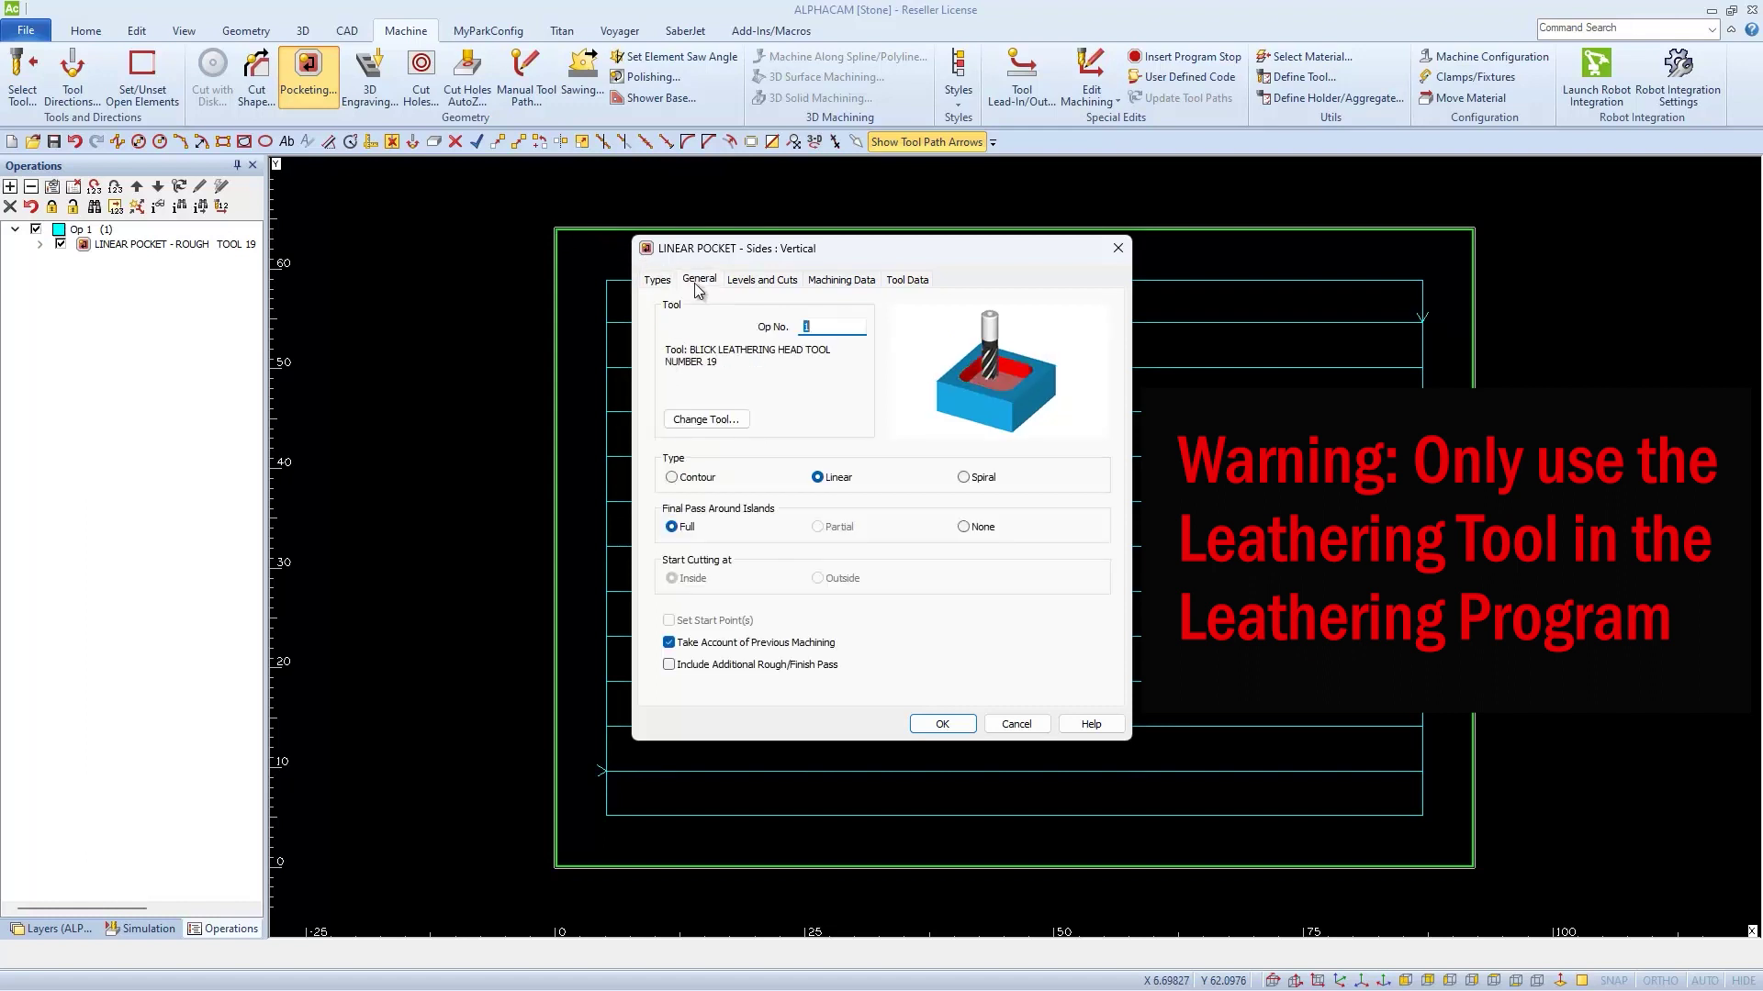
left_click(737, 285)
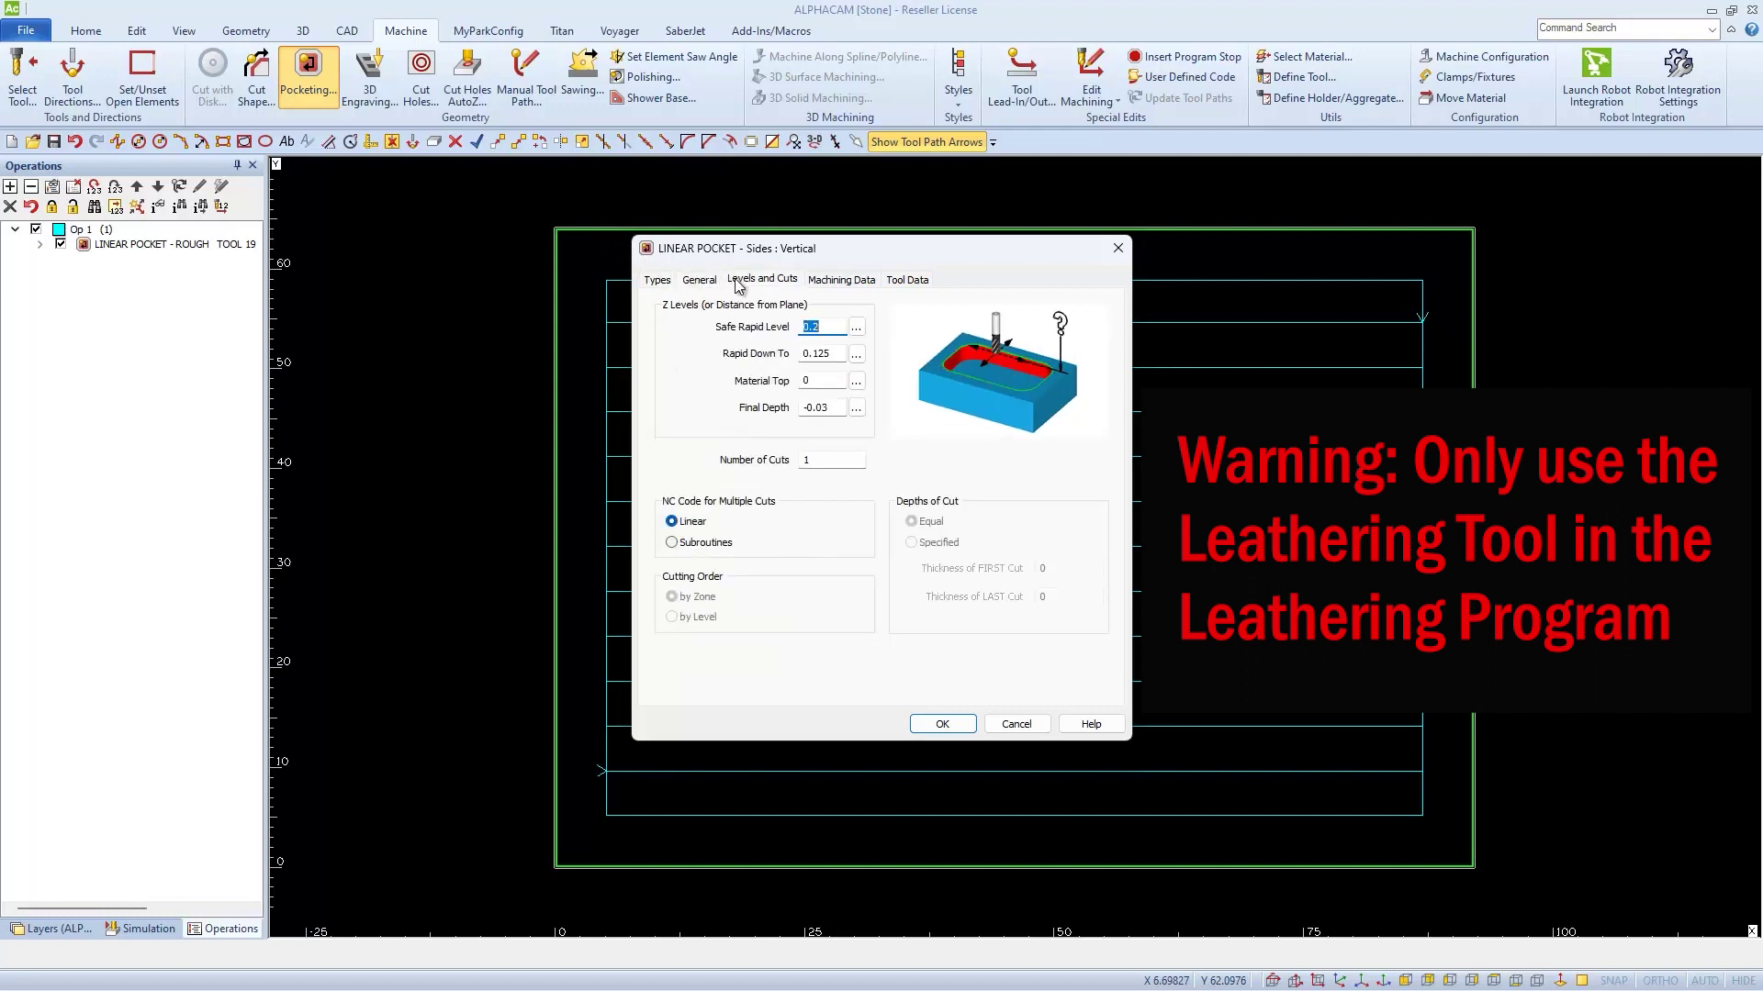
left_click(834, 281)
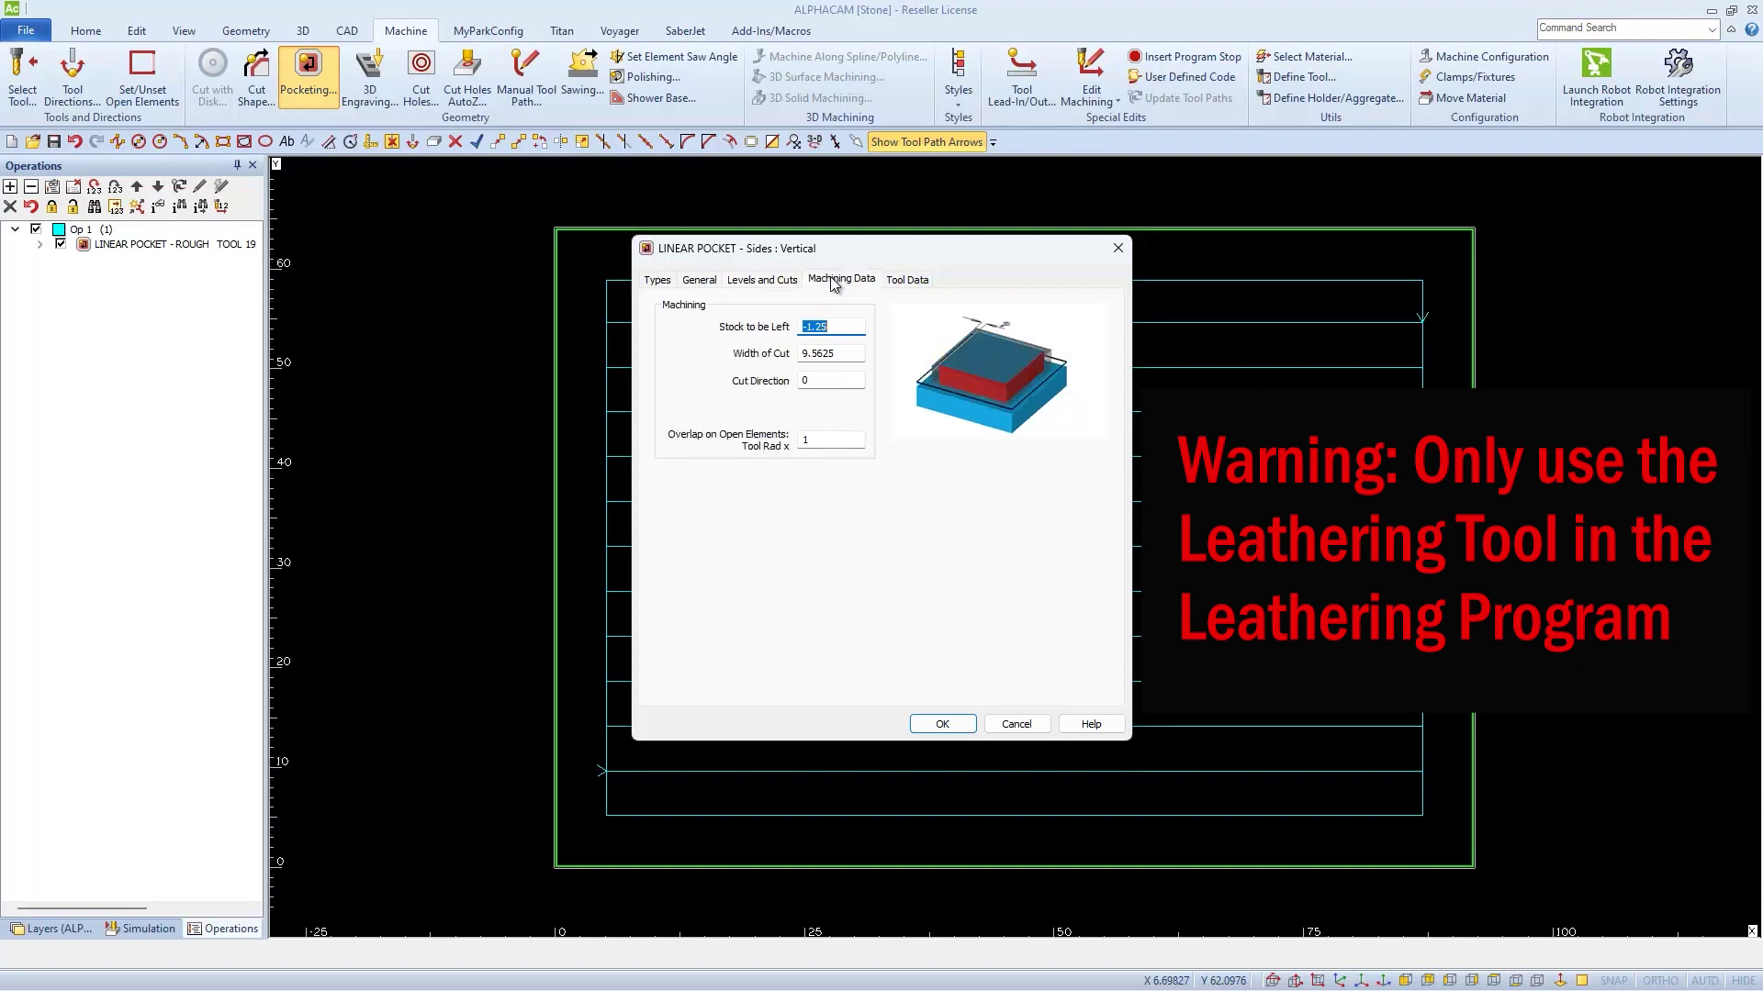
left_click(838, 353)
left_click_drag(838, 354, 775, 362)
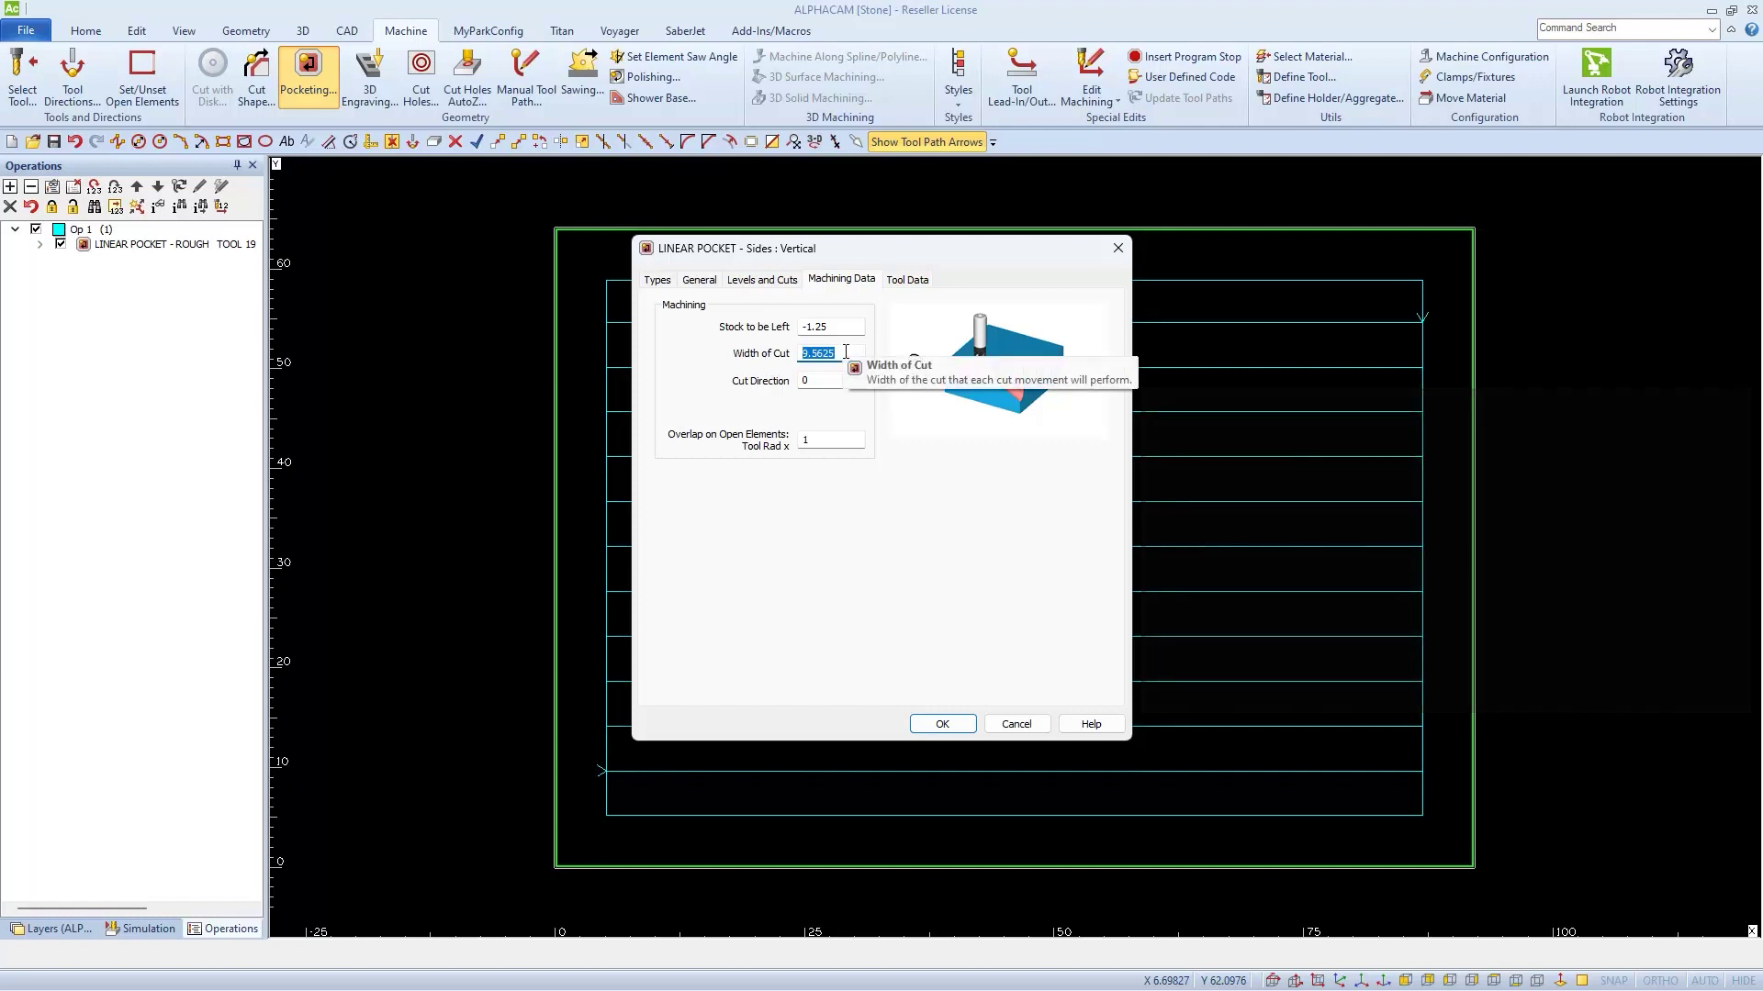
type("4")
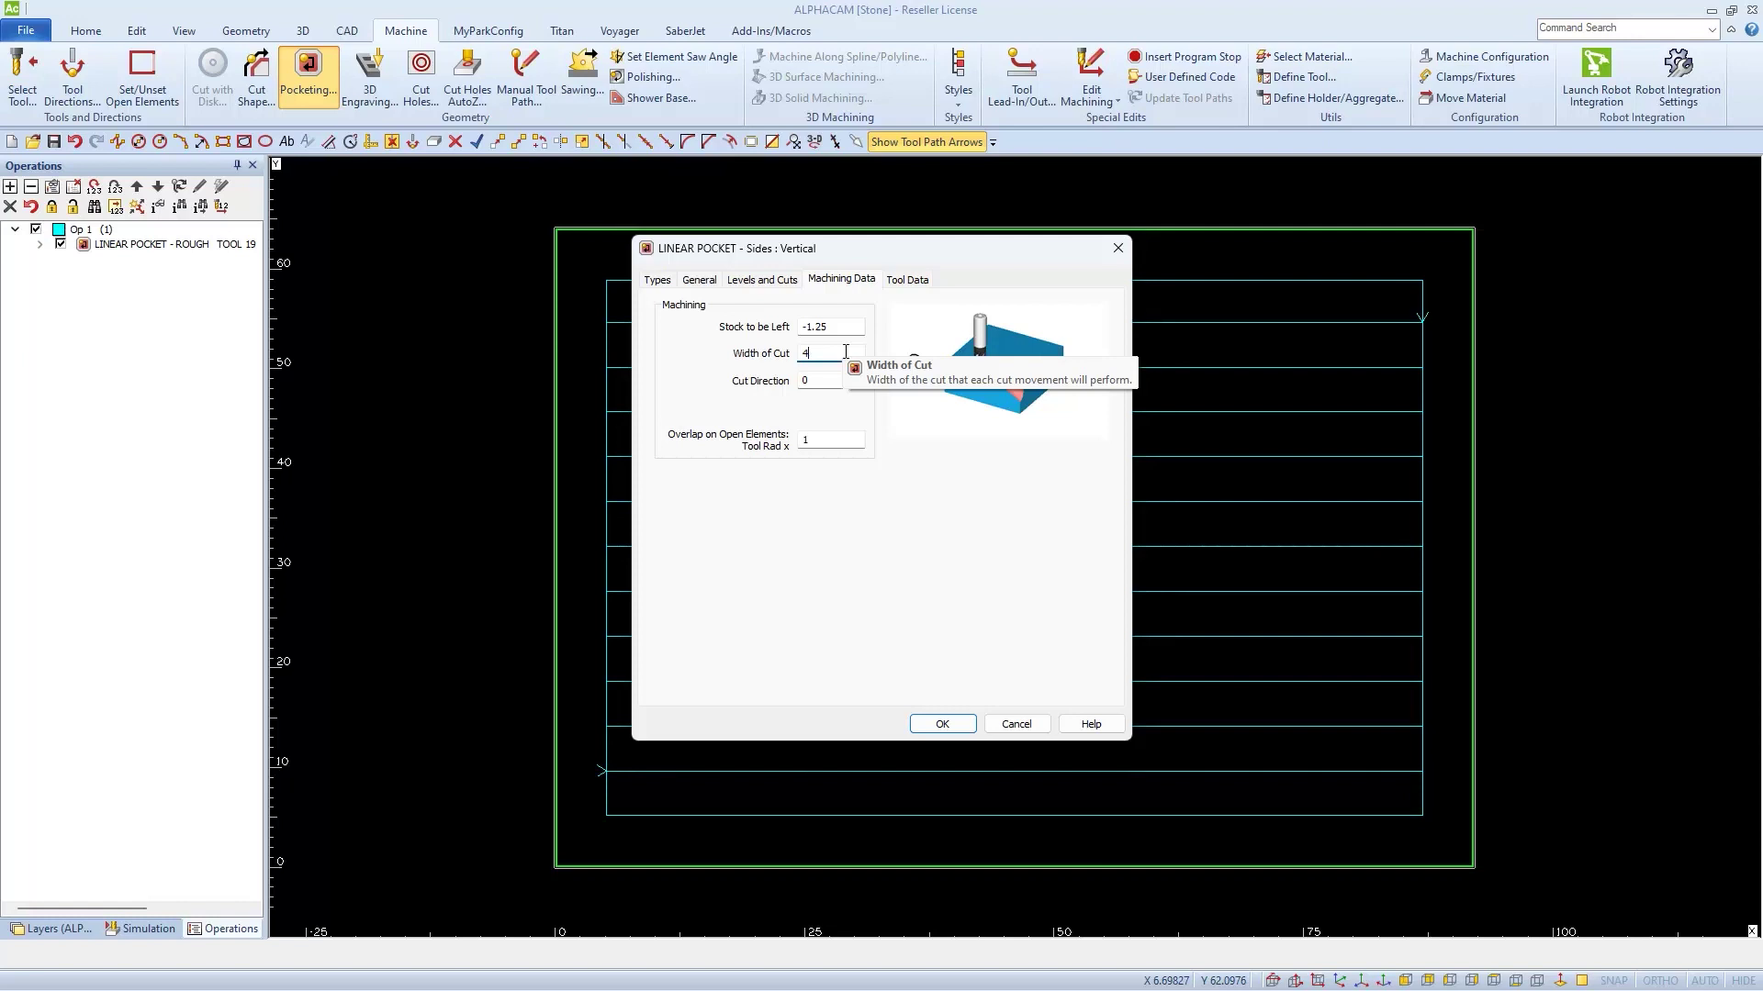
left_click(806, 386)
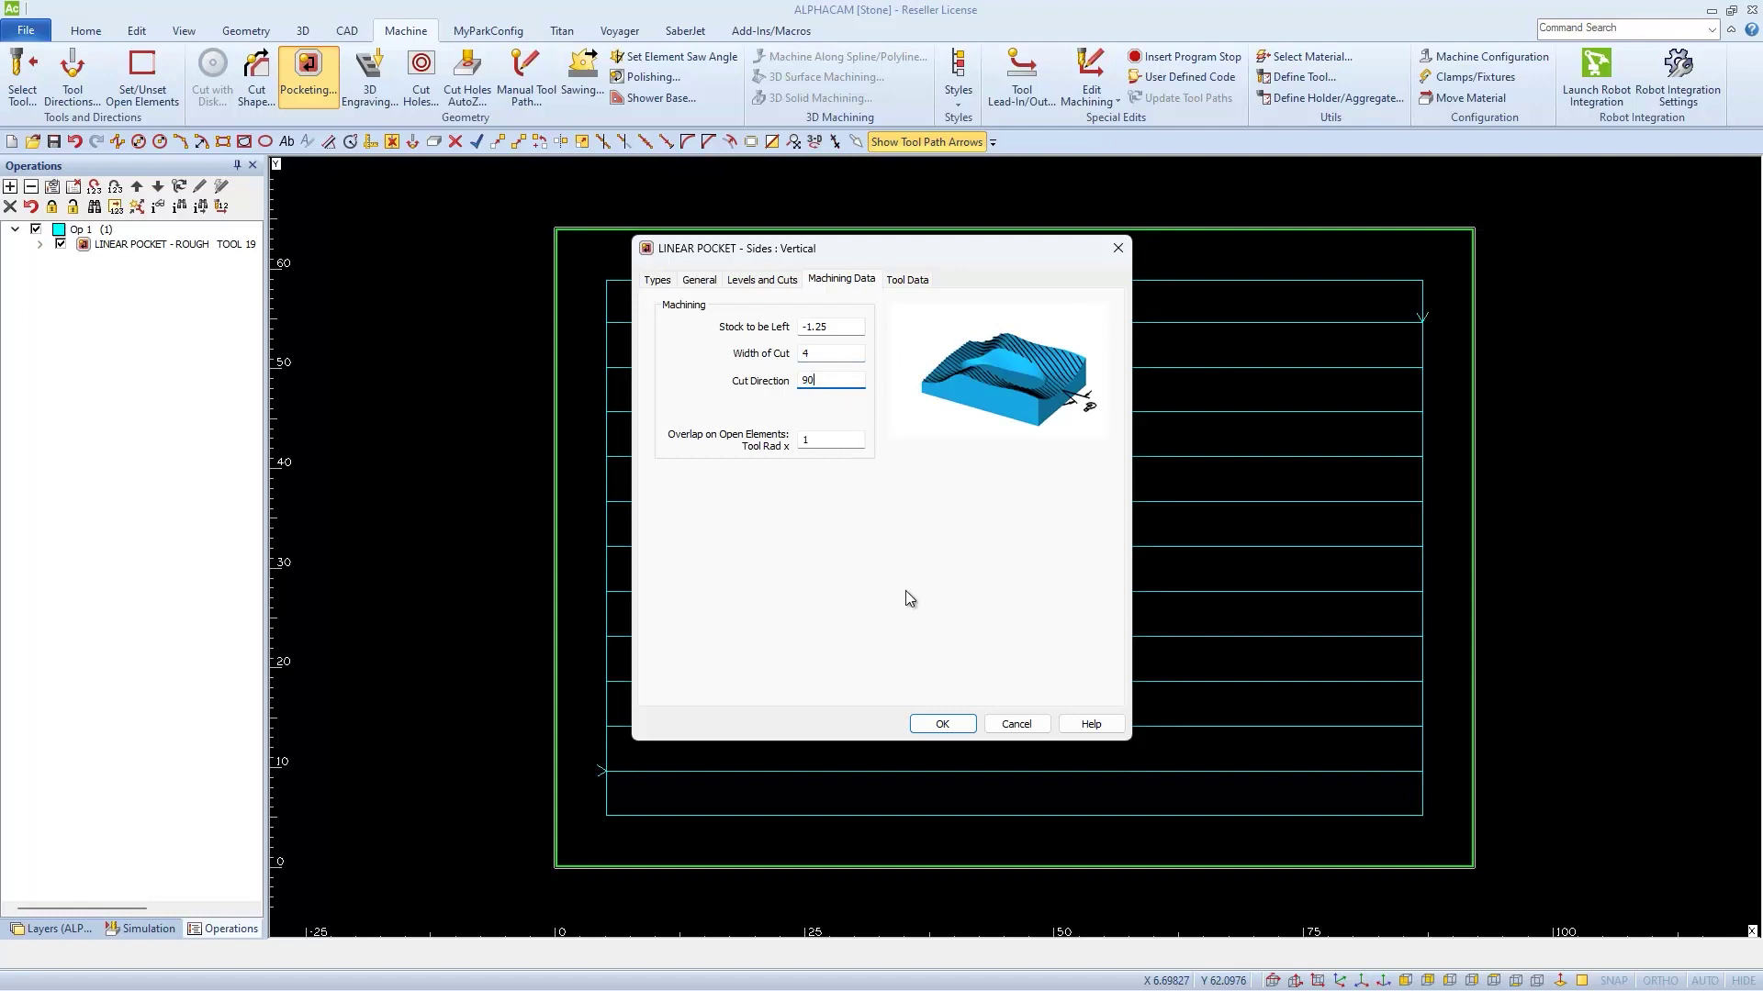
left_click(944, 724)
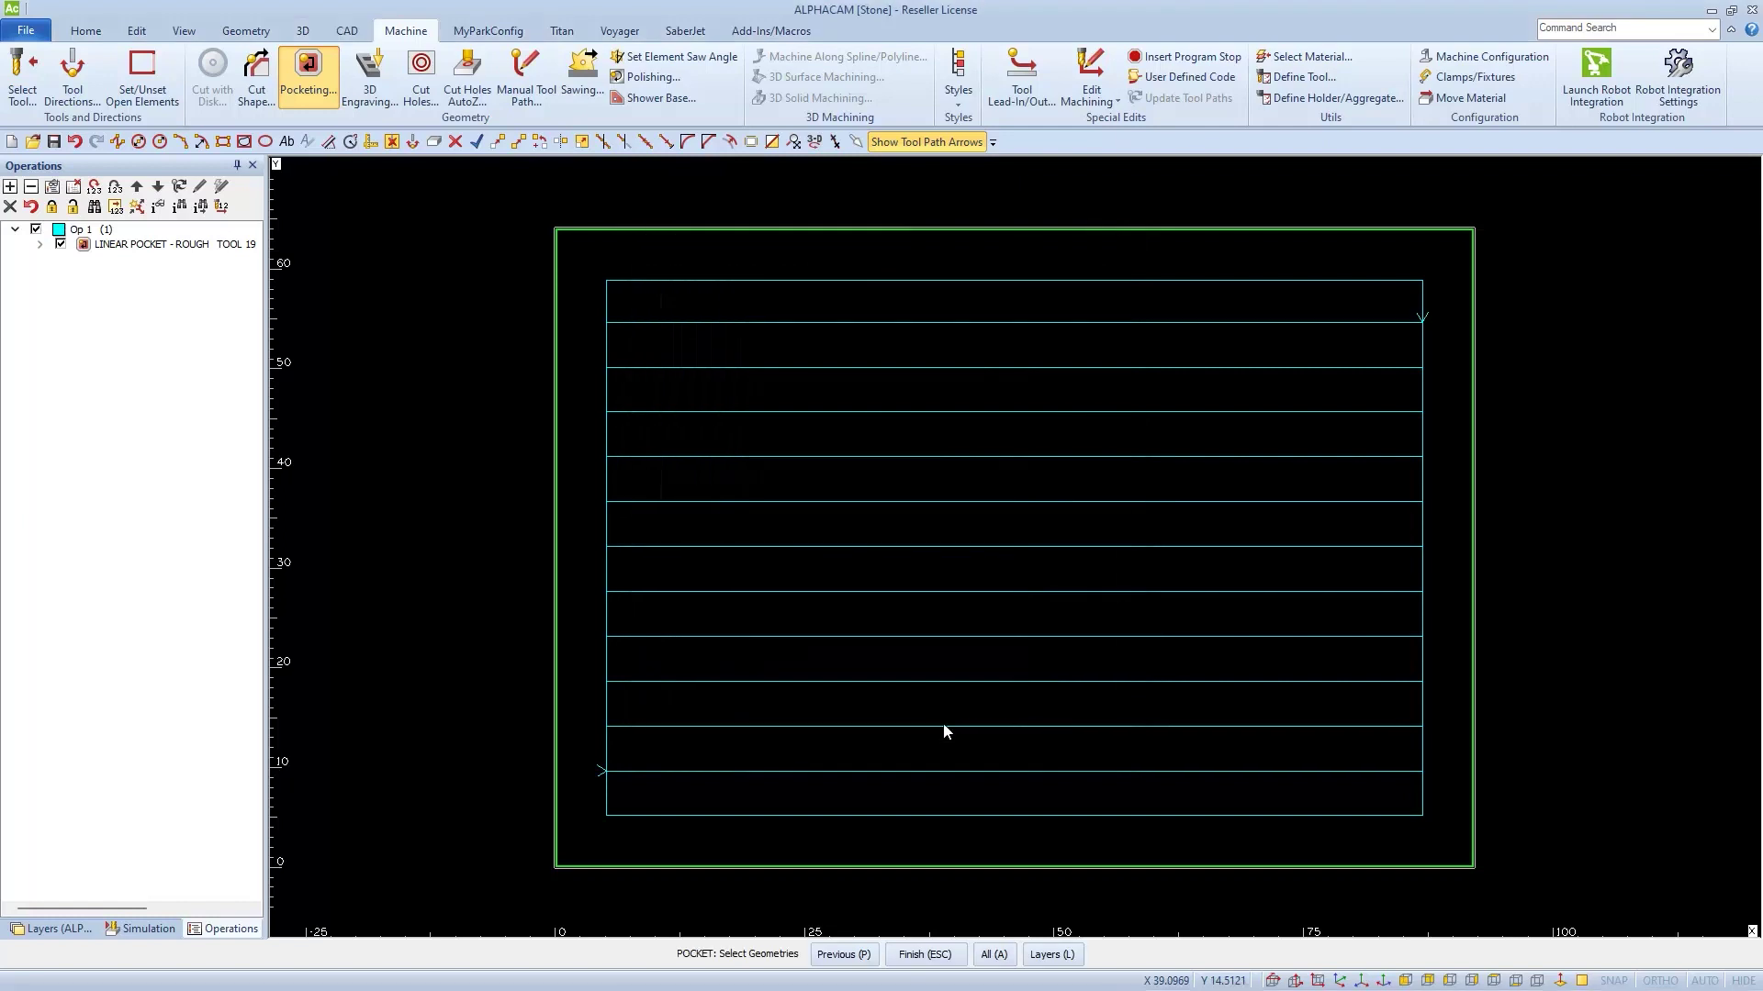
Apply the second linear pocket to the innermost rectangle and finish the selection
scroll(551, 877, "up", 5)
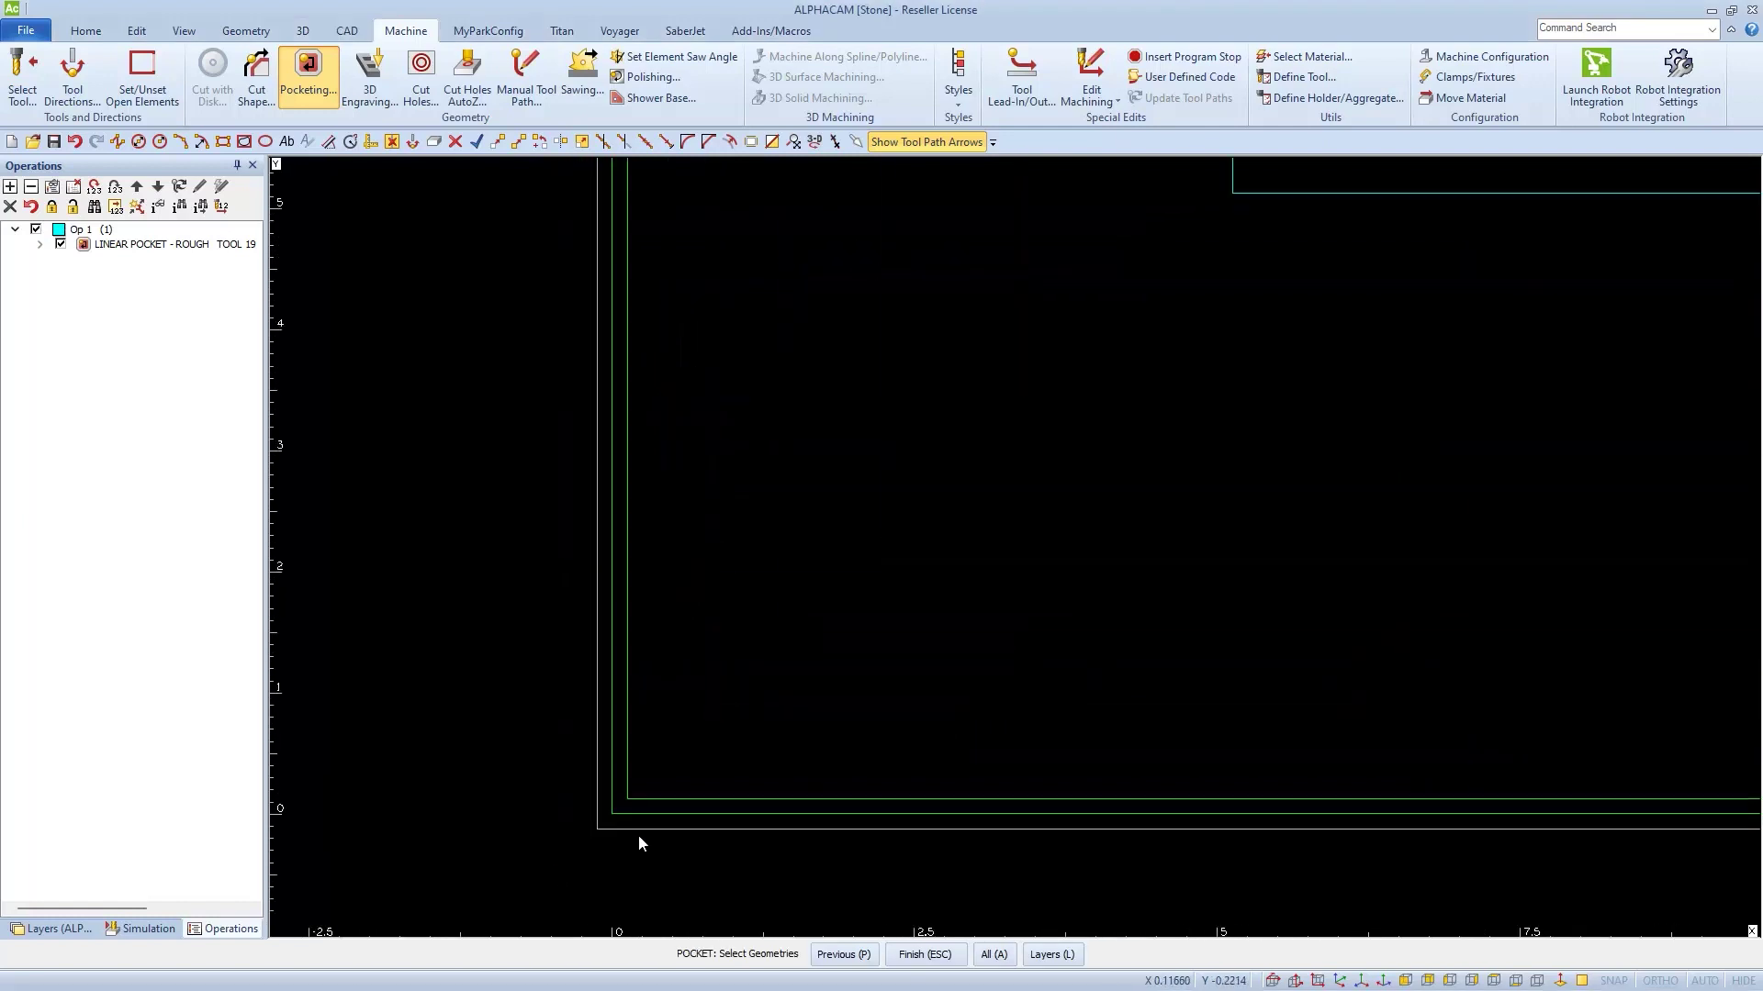
left_click(690, 800)
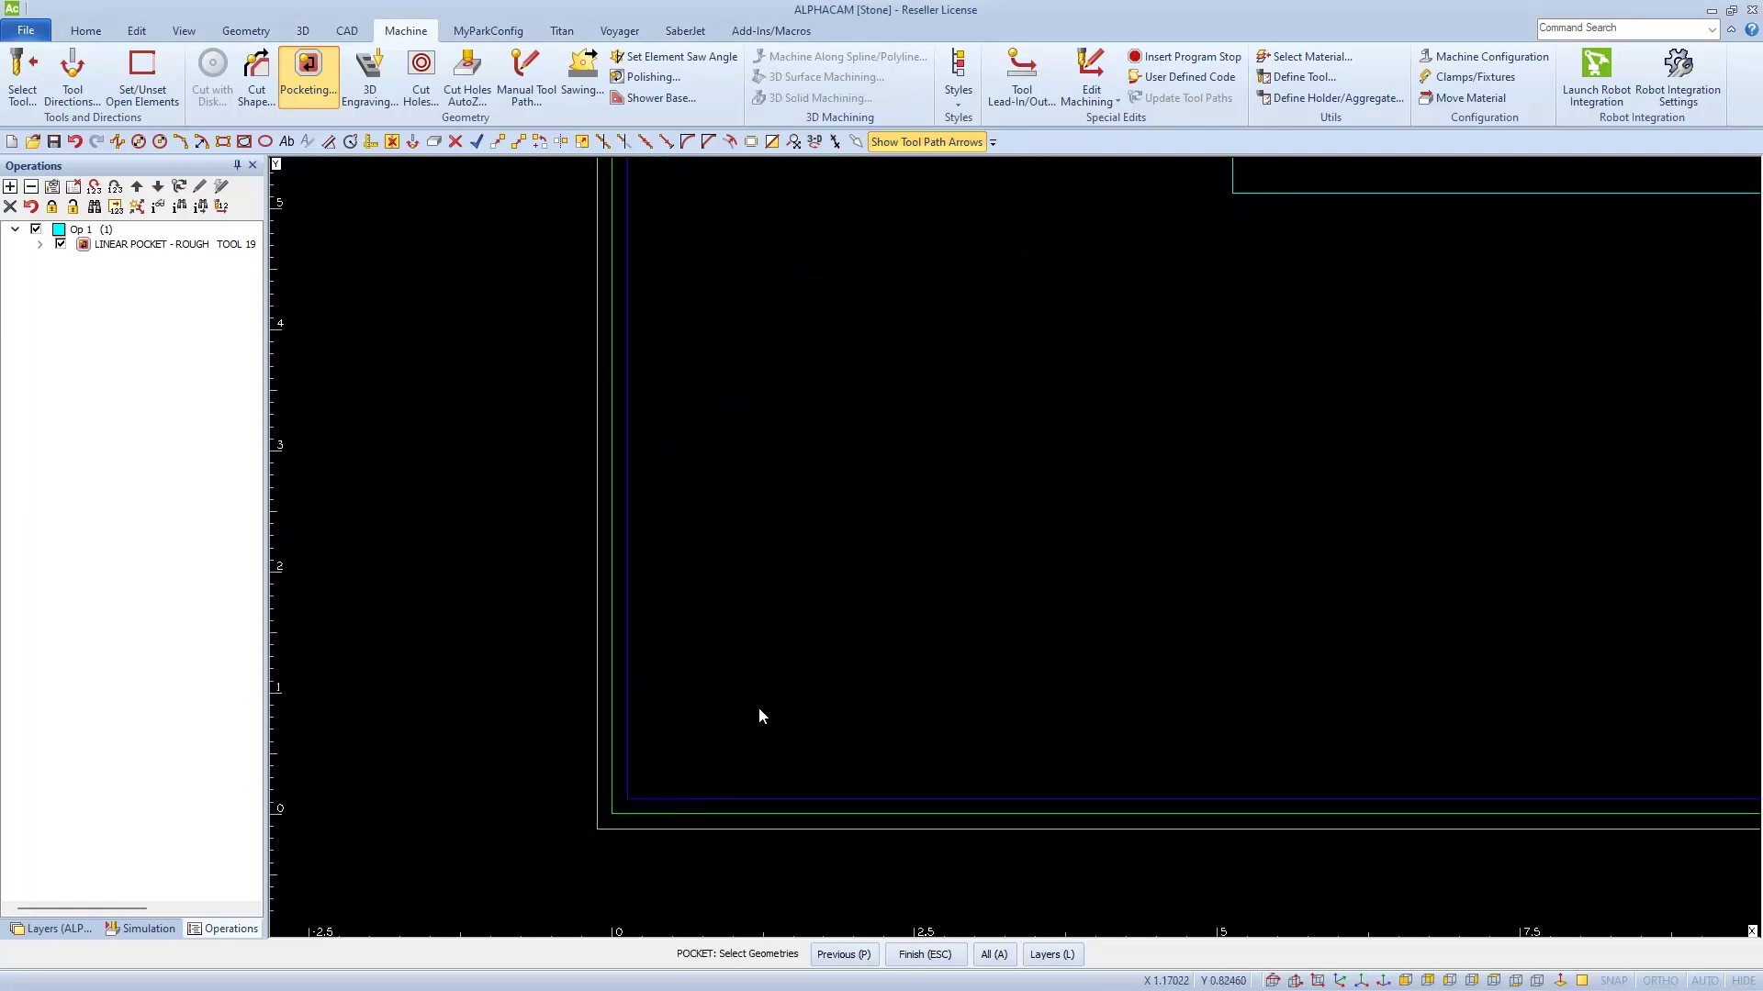
key("Escape")
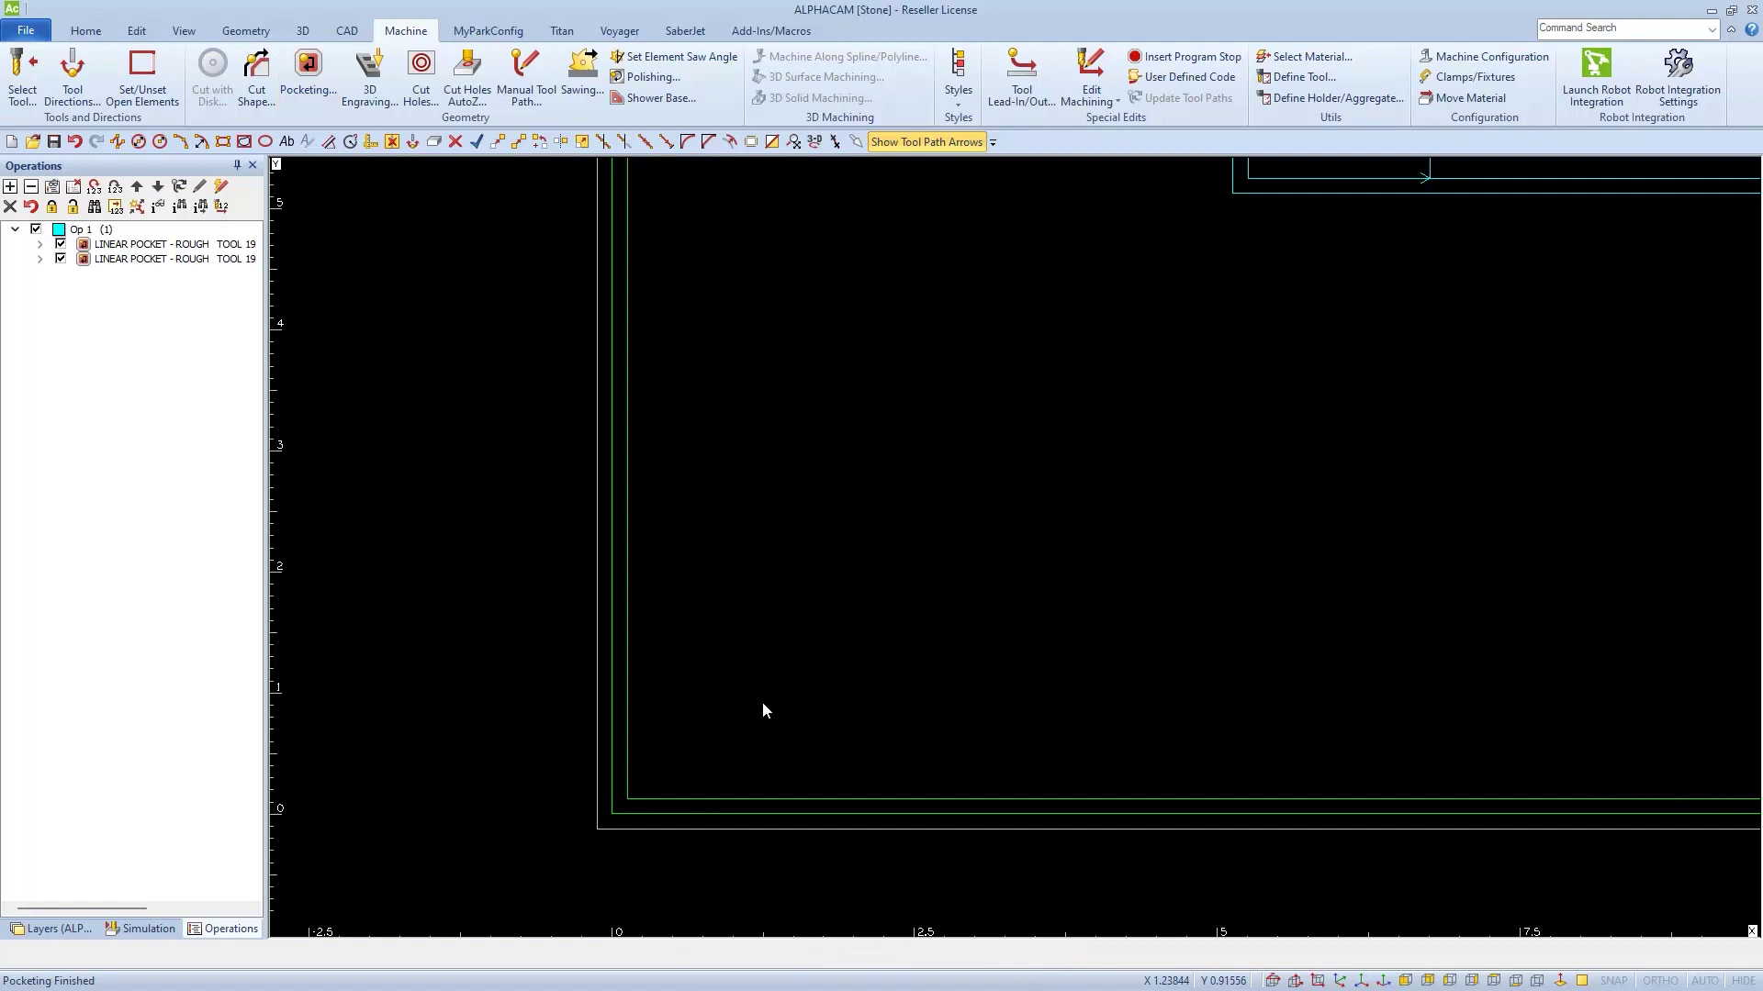
key("Home")
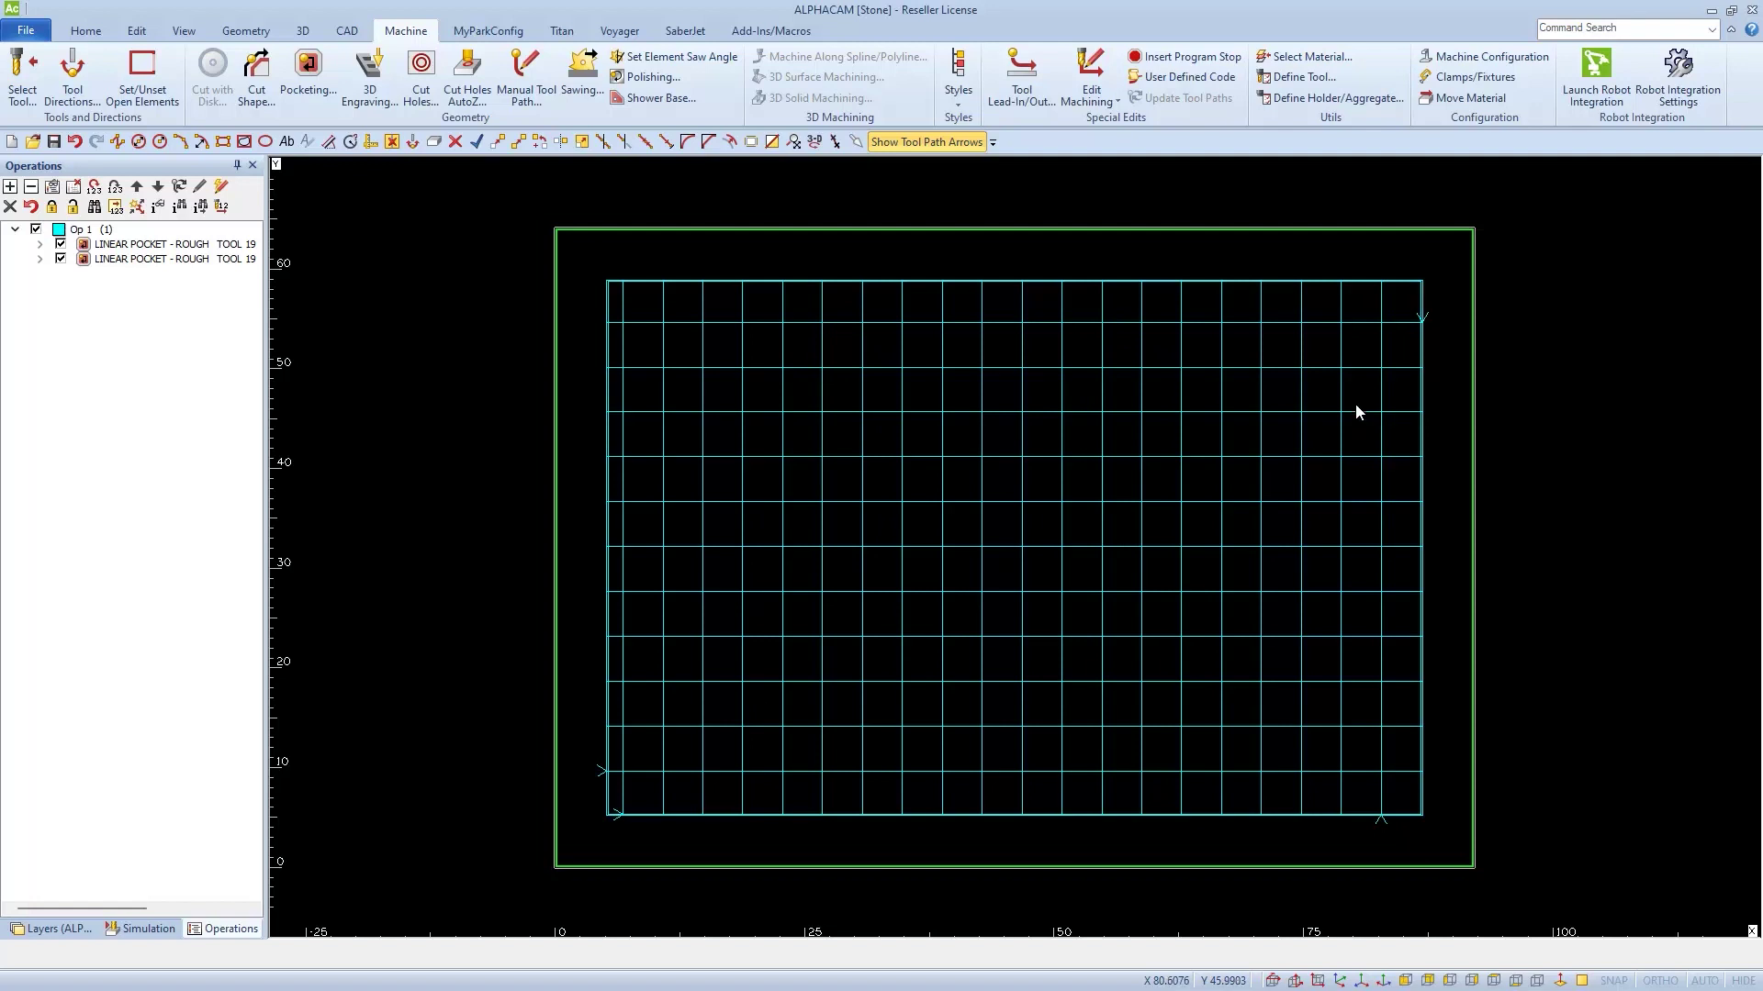
Configure a manual tool lead-in of type Line with Sloping Lead-In enabled
left_click(1026, 96)
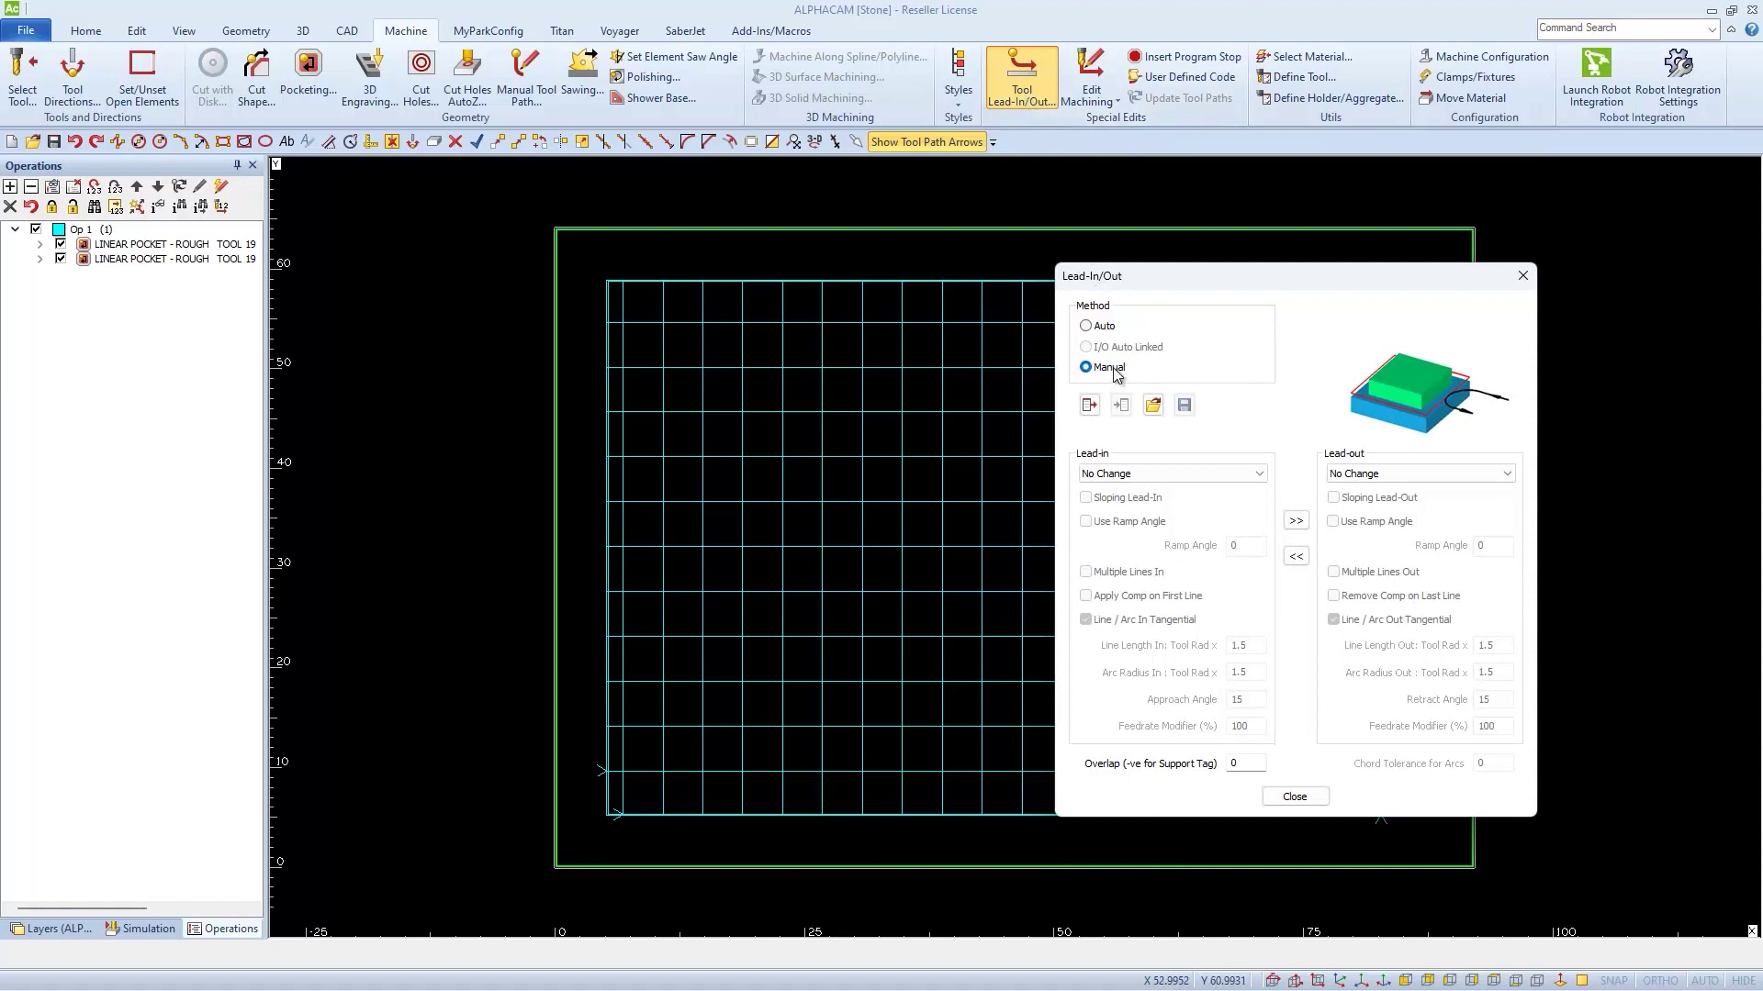
left_click(1127, 477)
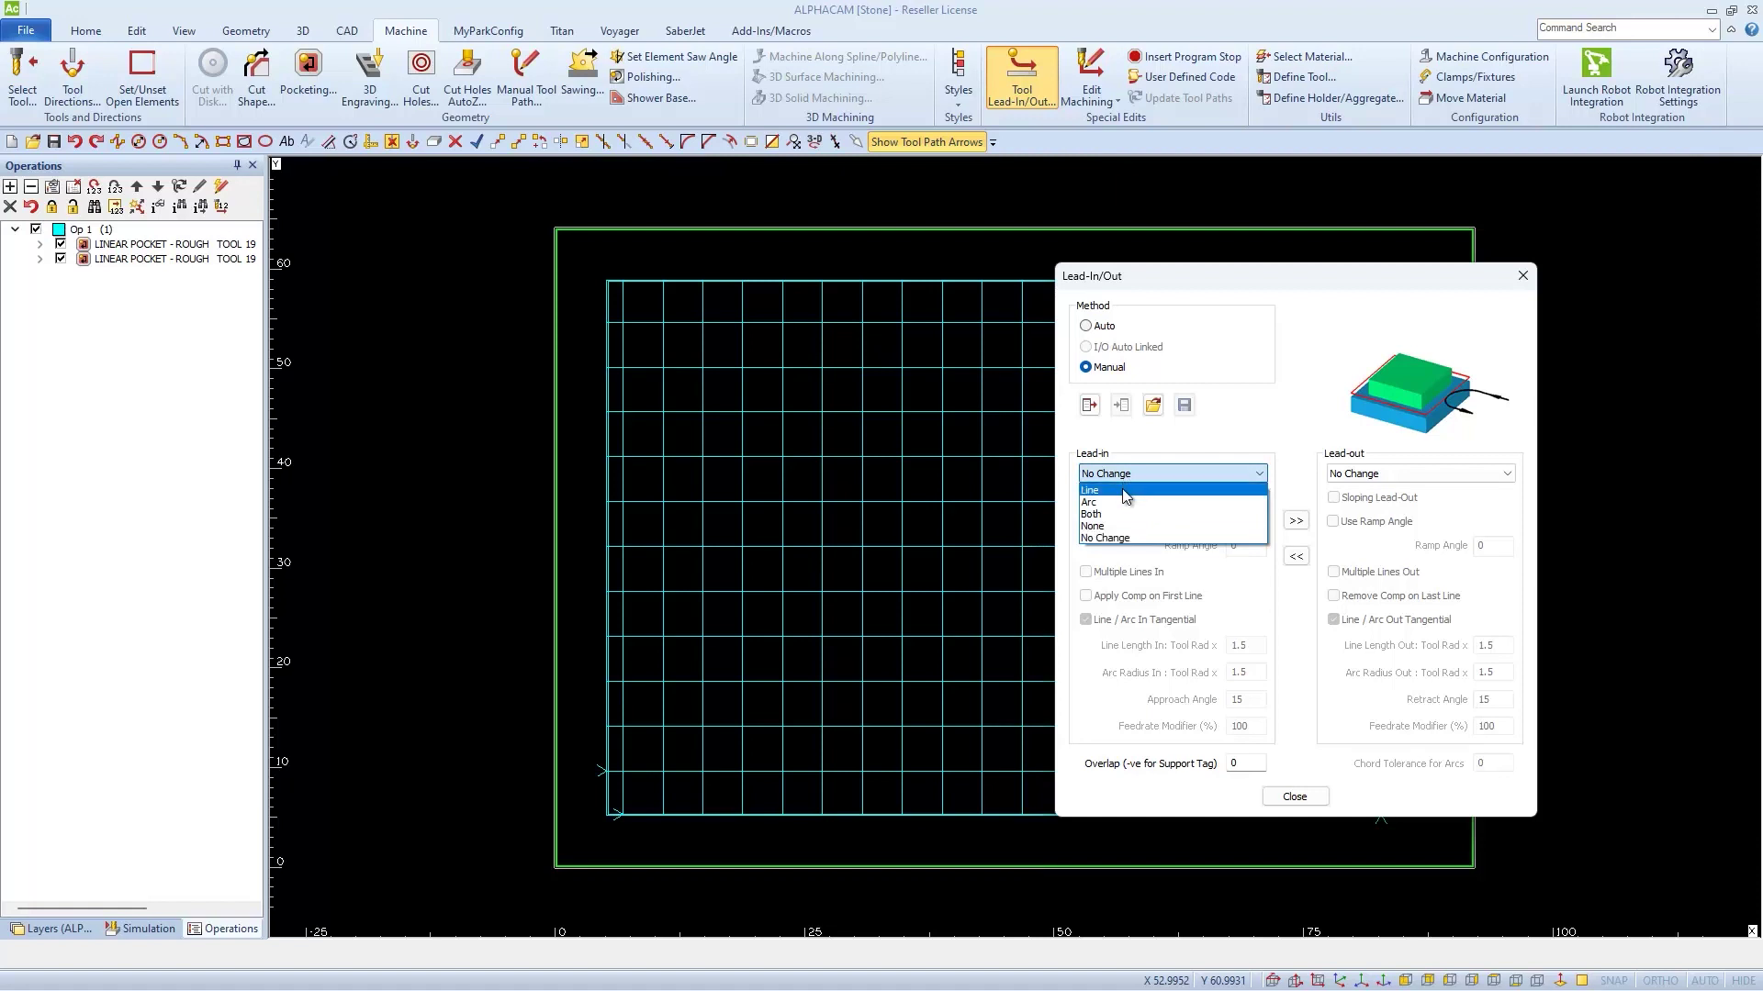
left_click(1125, 491)
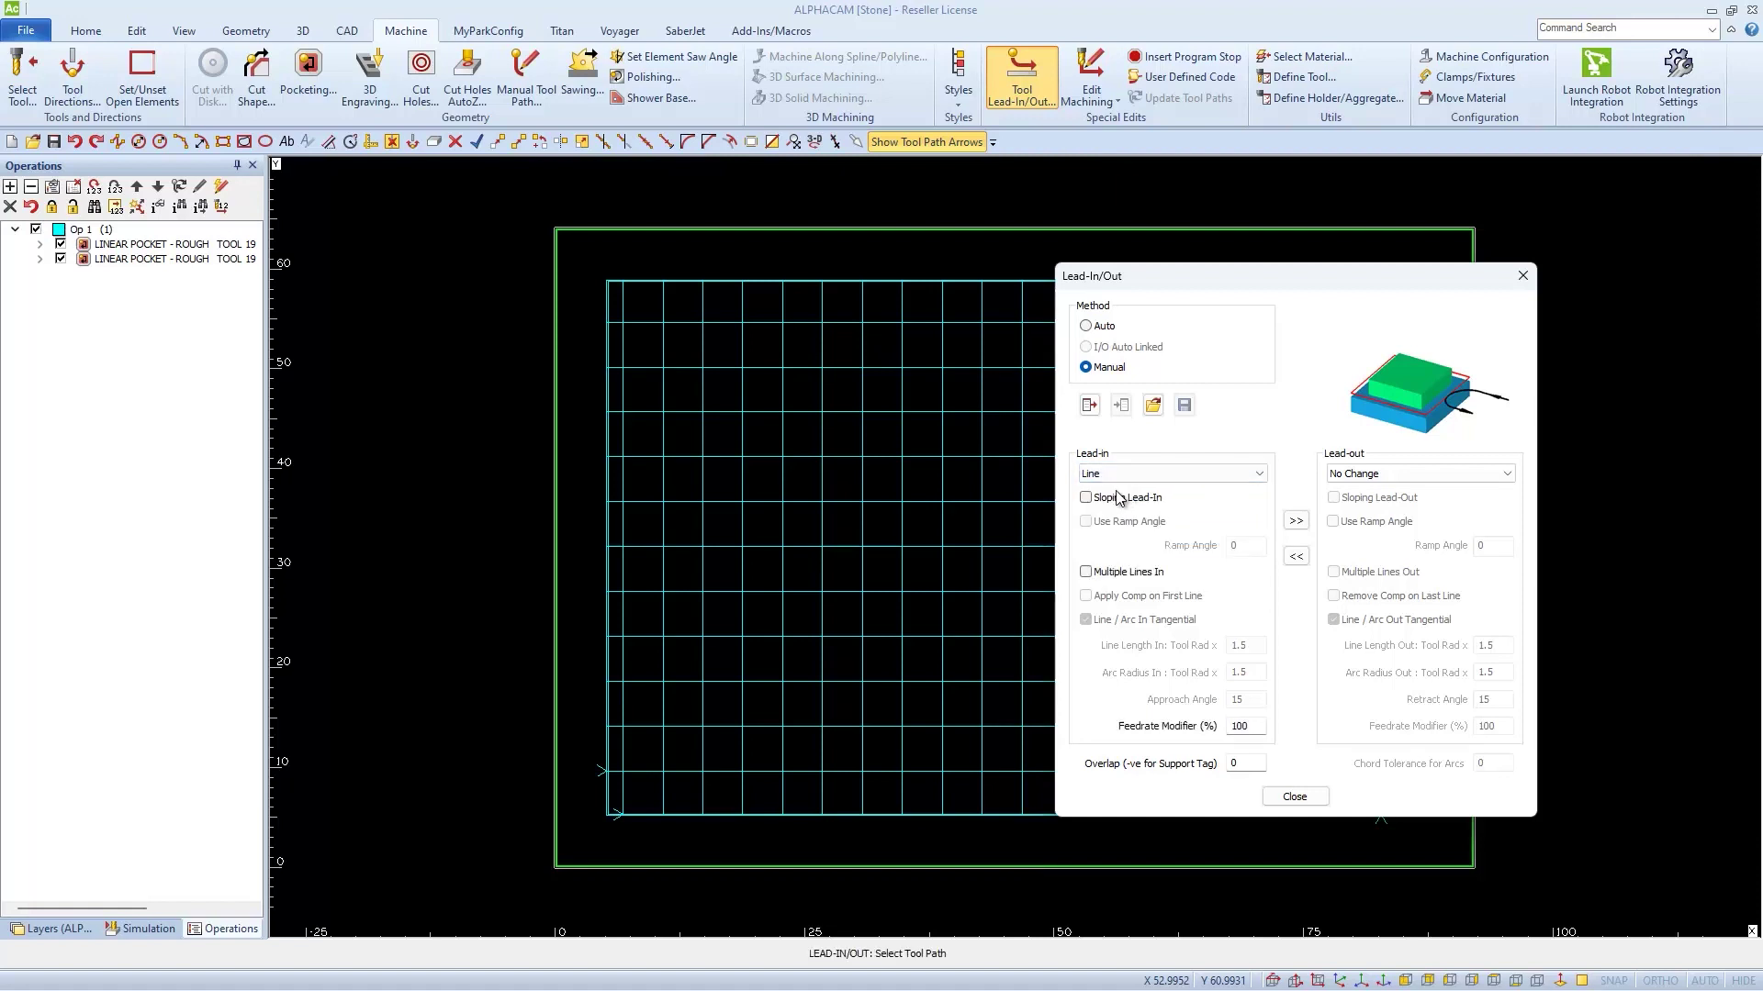
left_click(1087, 500)
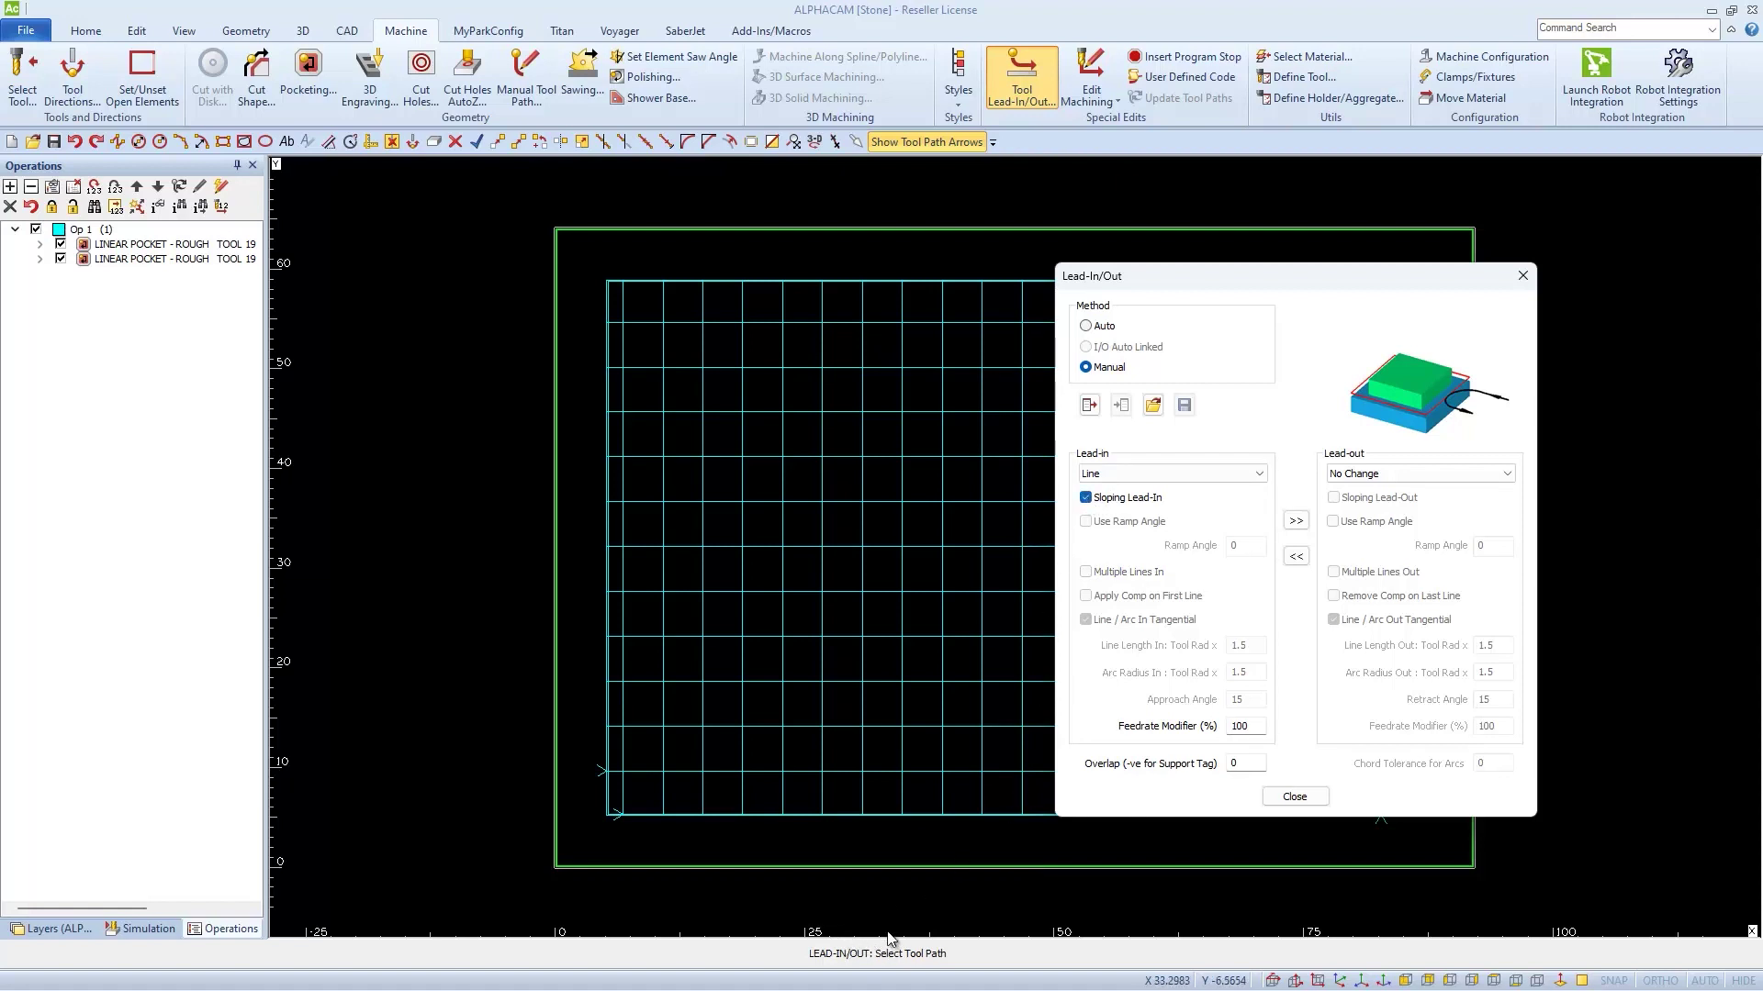
Place a sloping lead-in start inside the slab for each pocket path, the second at about X 76.9, Y 15.8, and close the lead-in settings
left_click(615, 772)
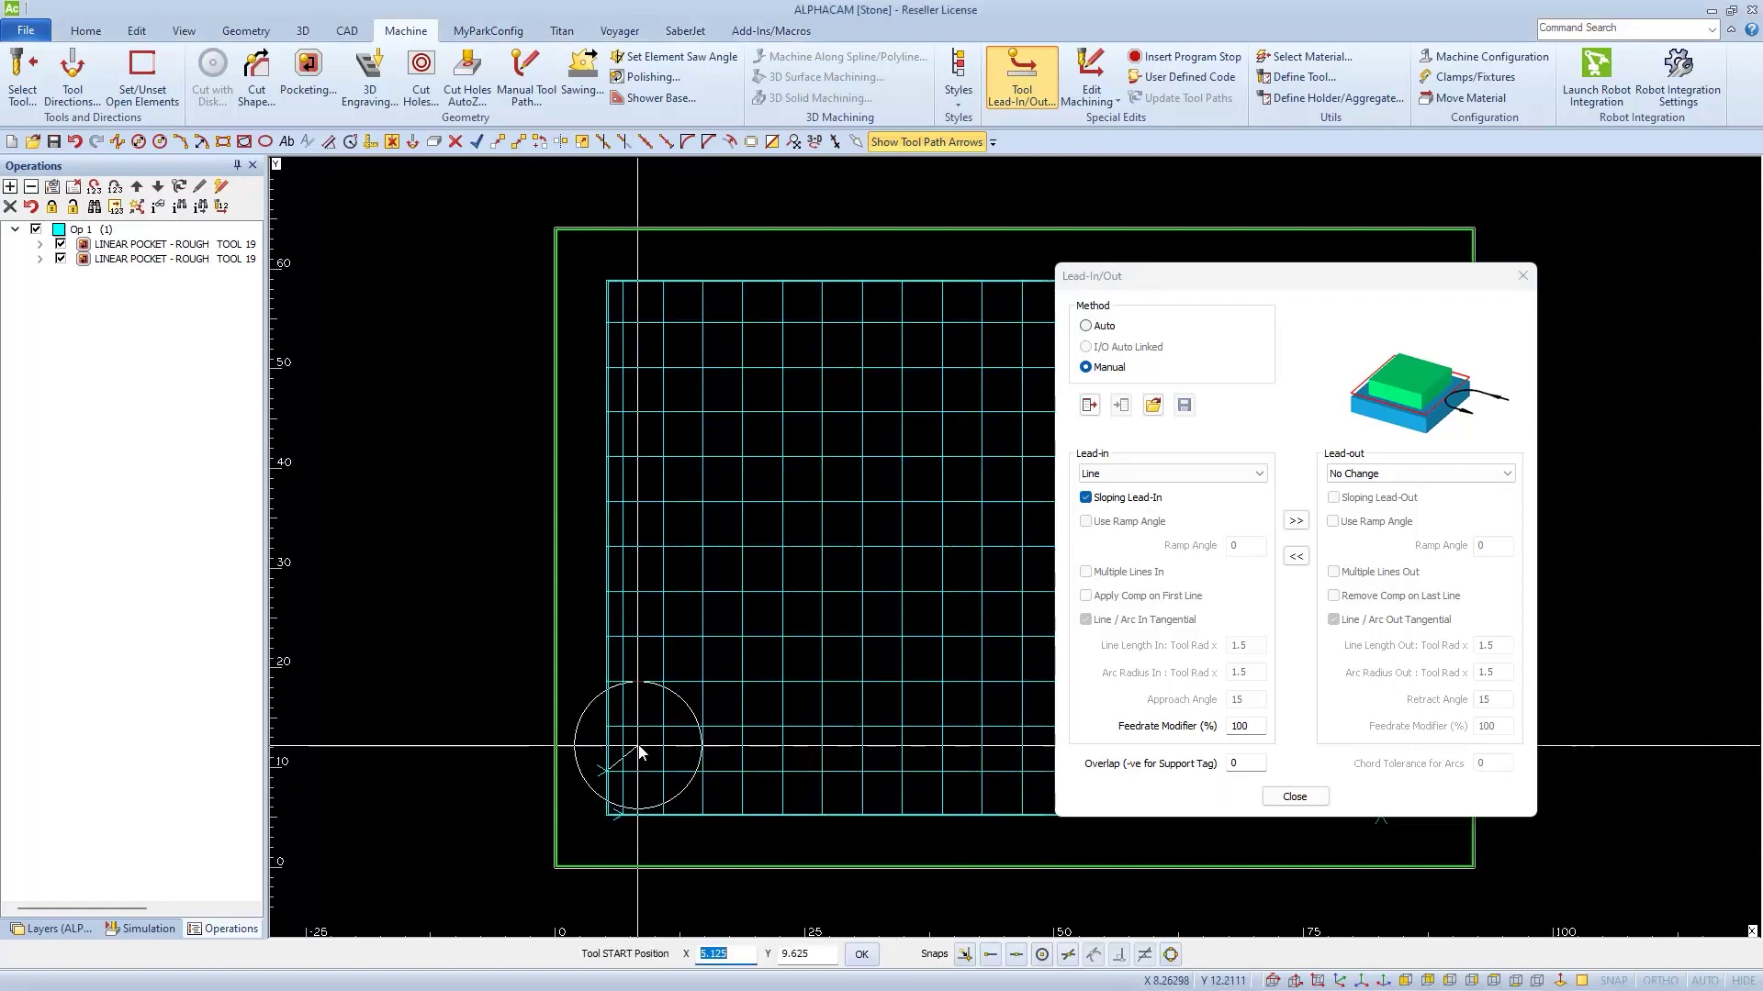
left_click(686, 722)
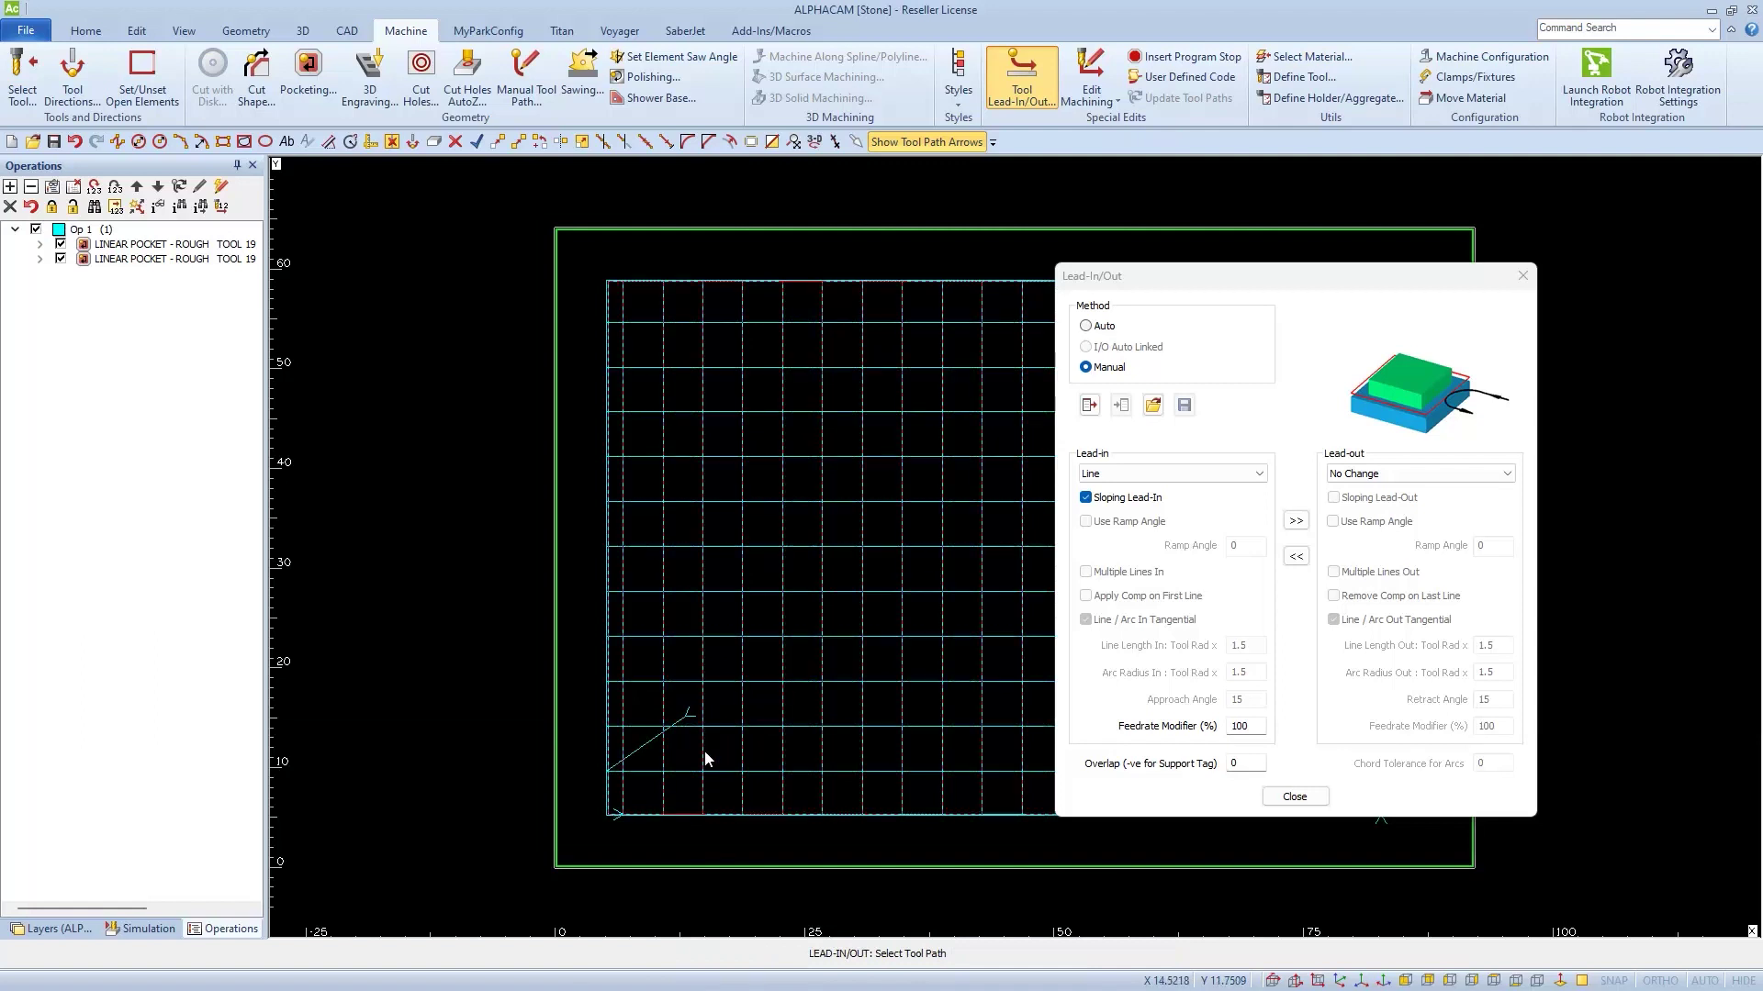
scroll(1373, 839, "up", 3)
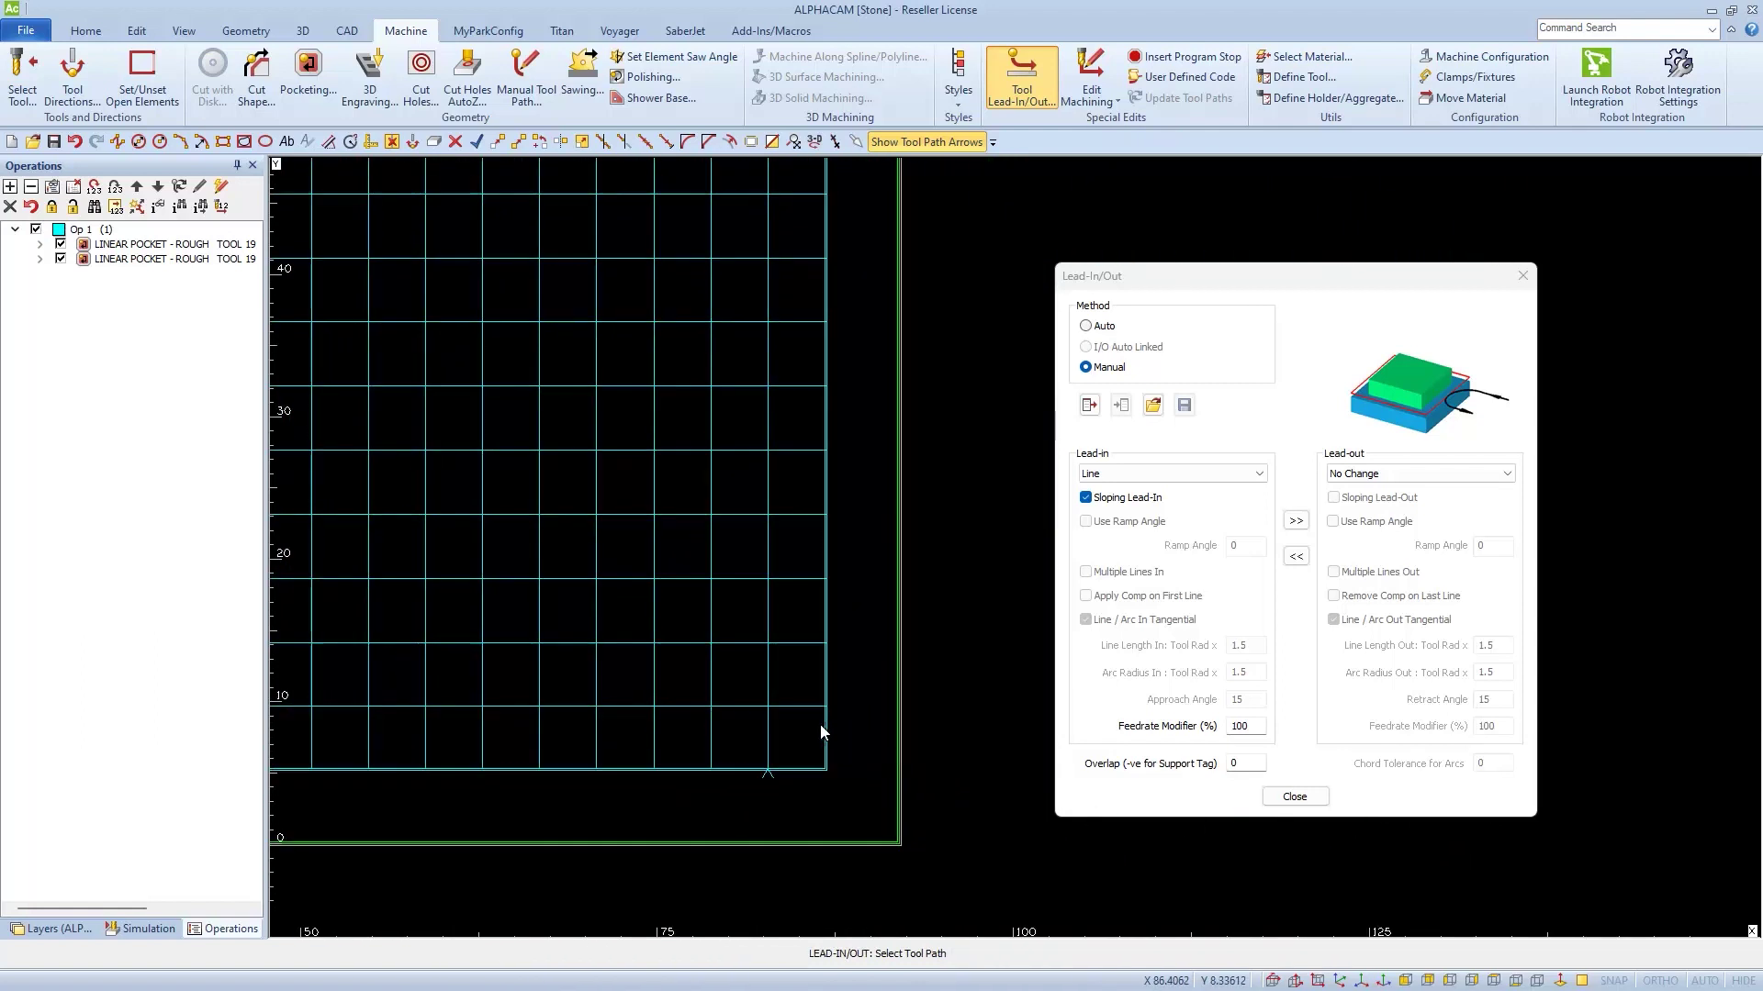
left_click(768, 747)
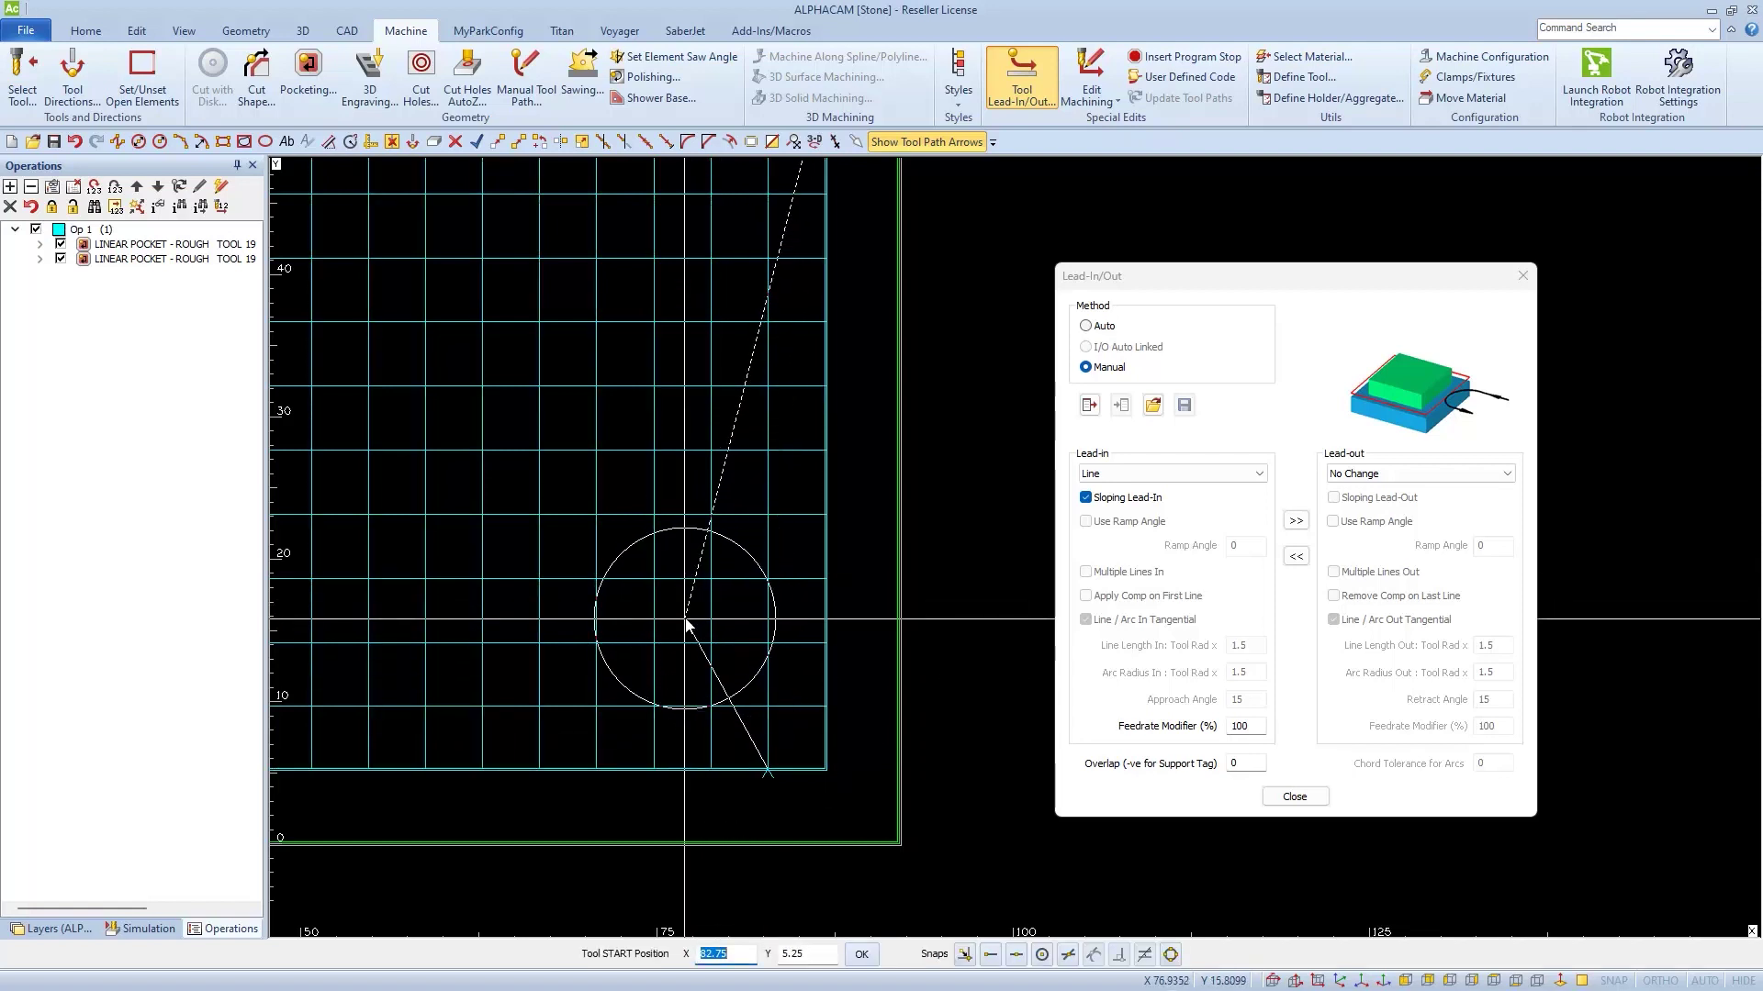
left_click(686, 622)
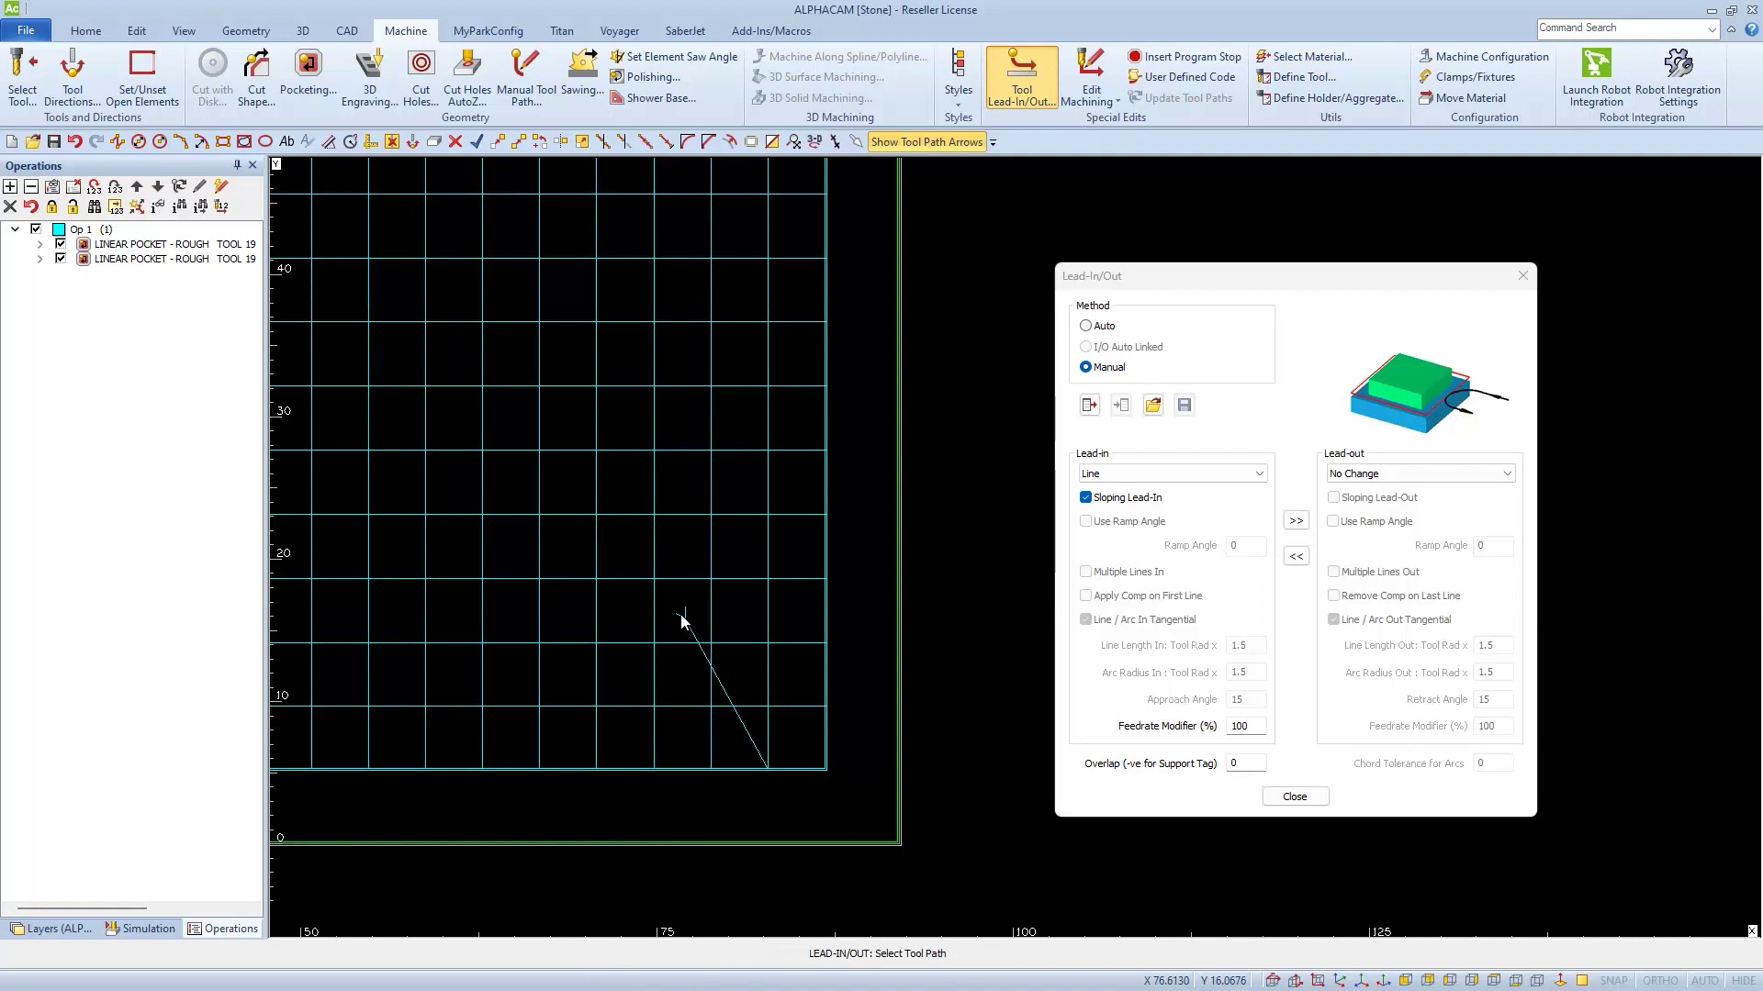
scroll(684, 620, "down", 4)
left_click(1295, 797)
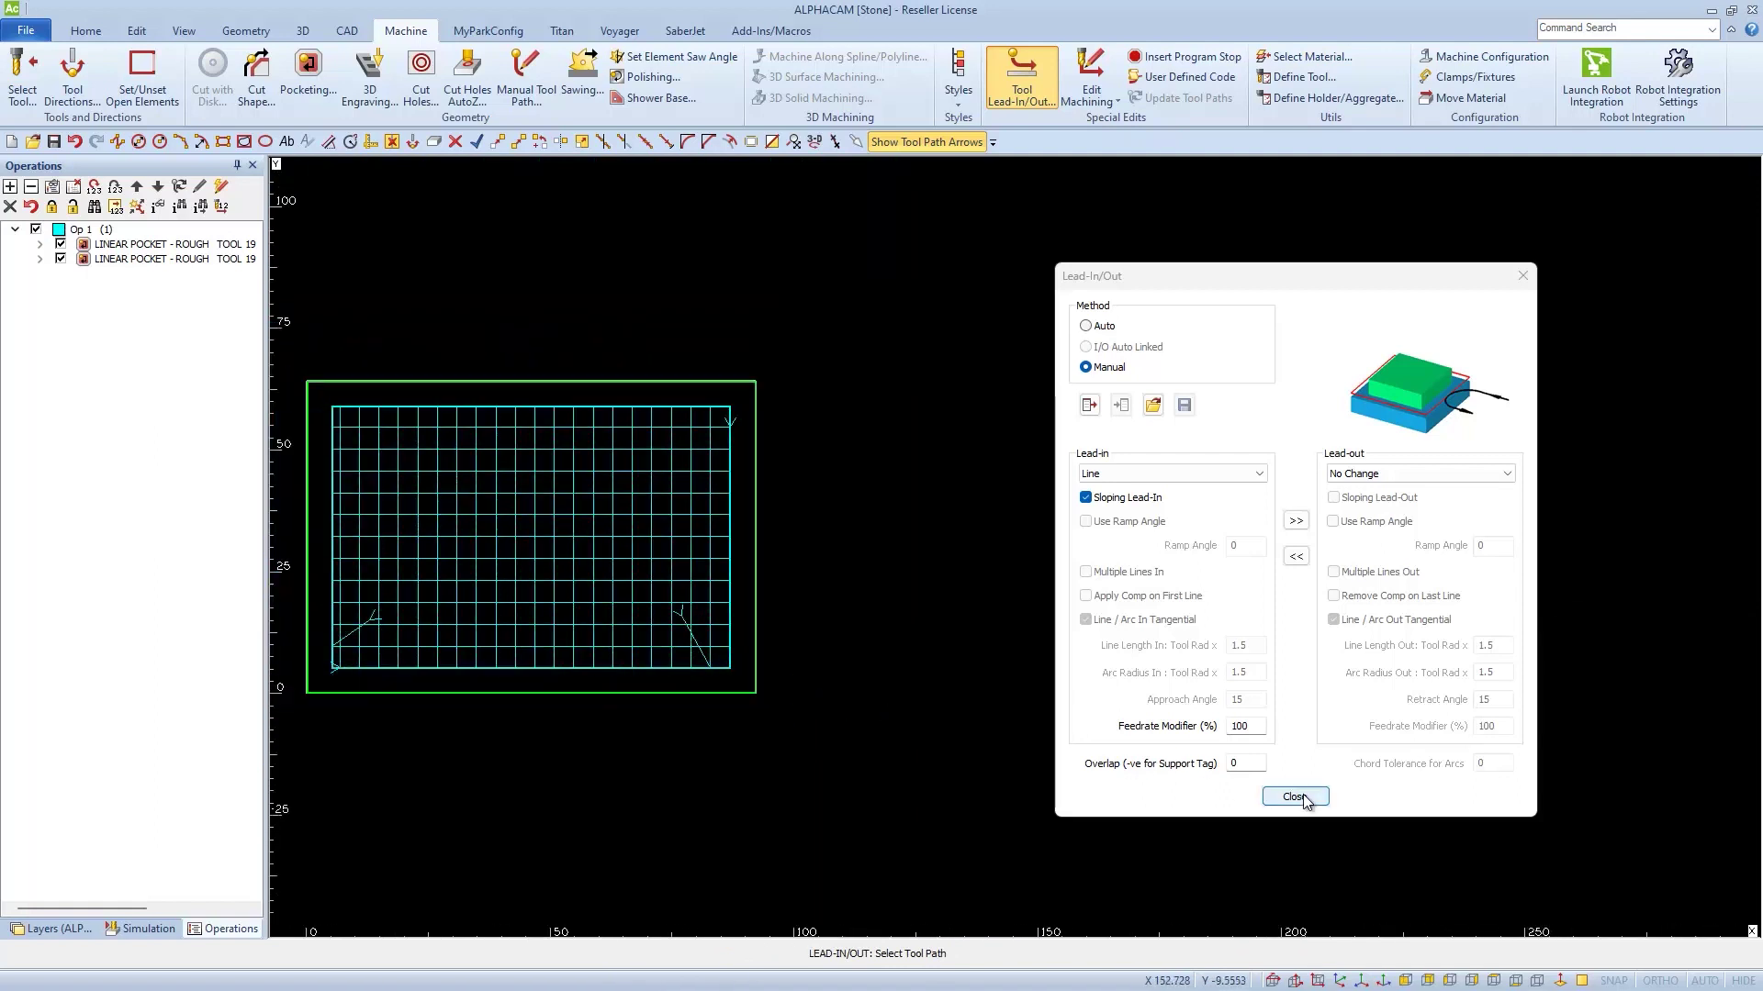
middle_click(1283, 802)
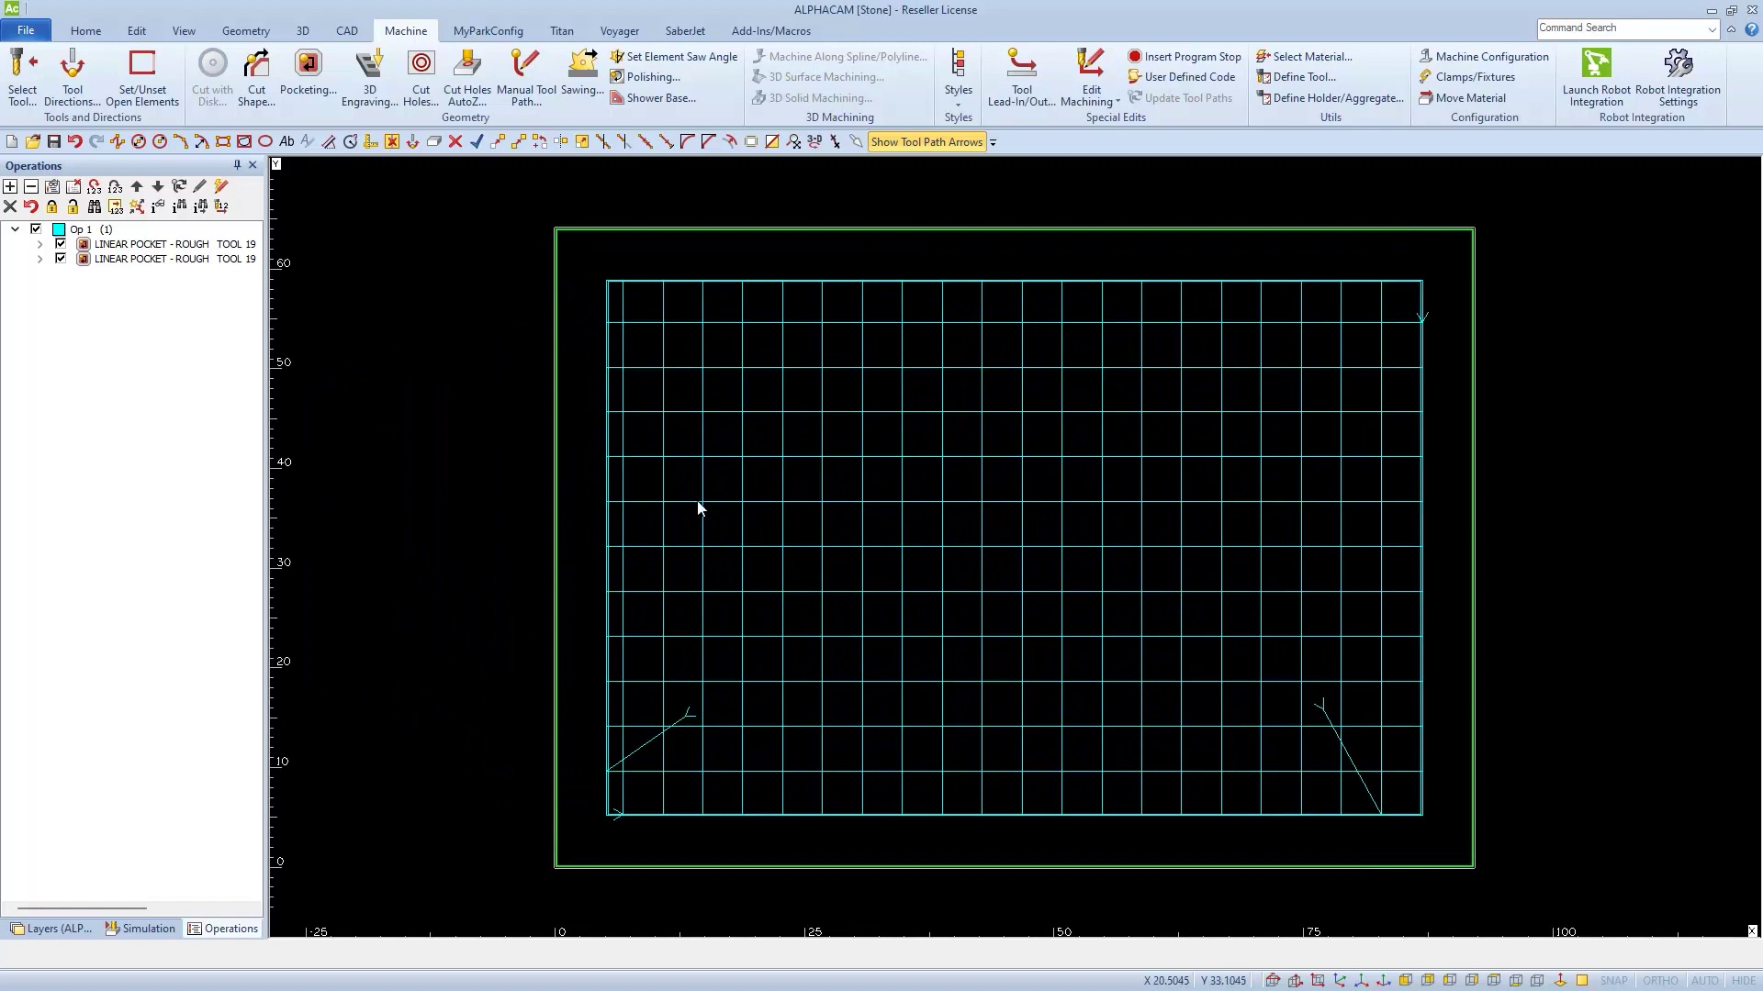
Examine the slope of both lead-ins from the front view, and return to the plan view of the slab
left_click(180, 32)
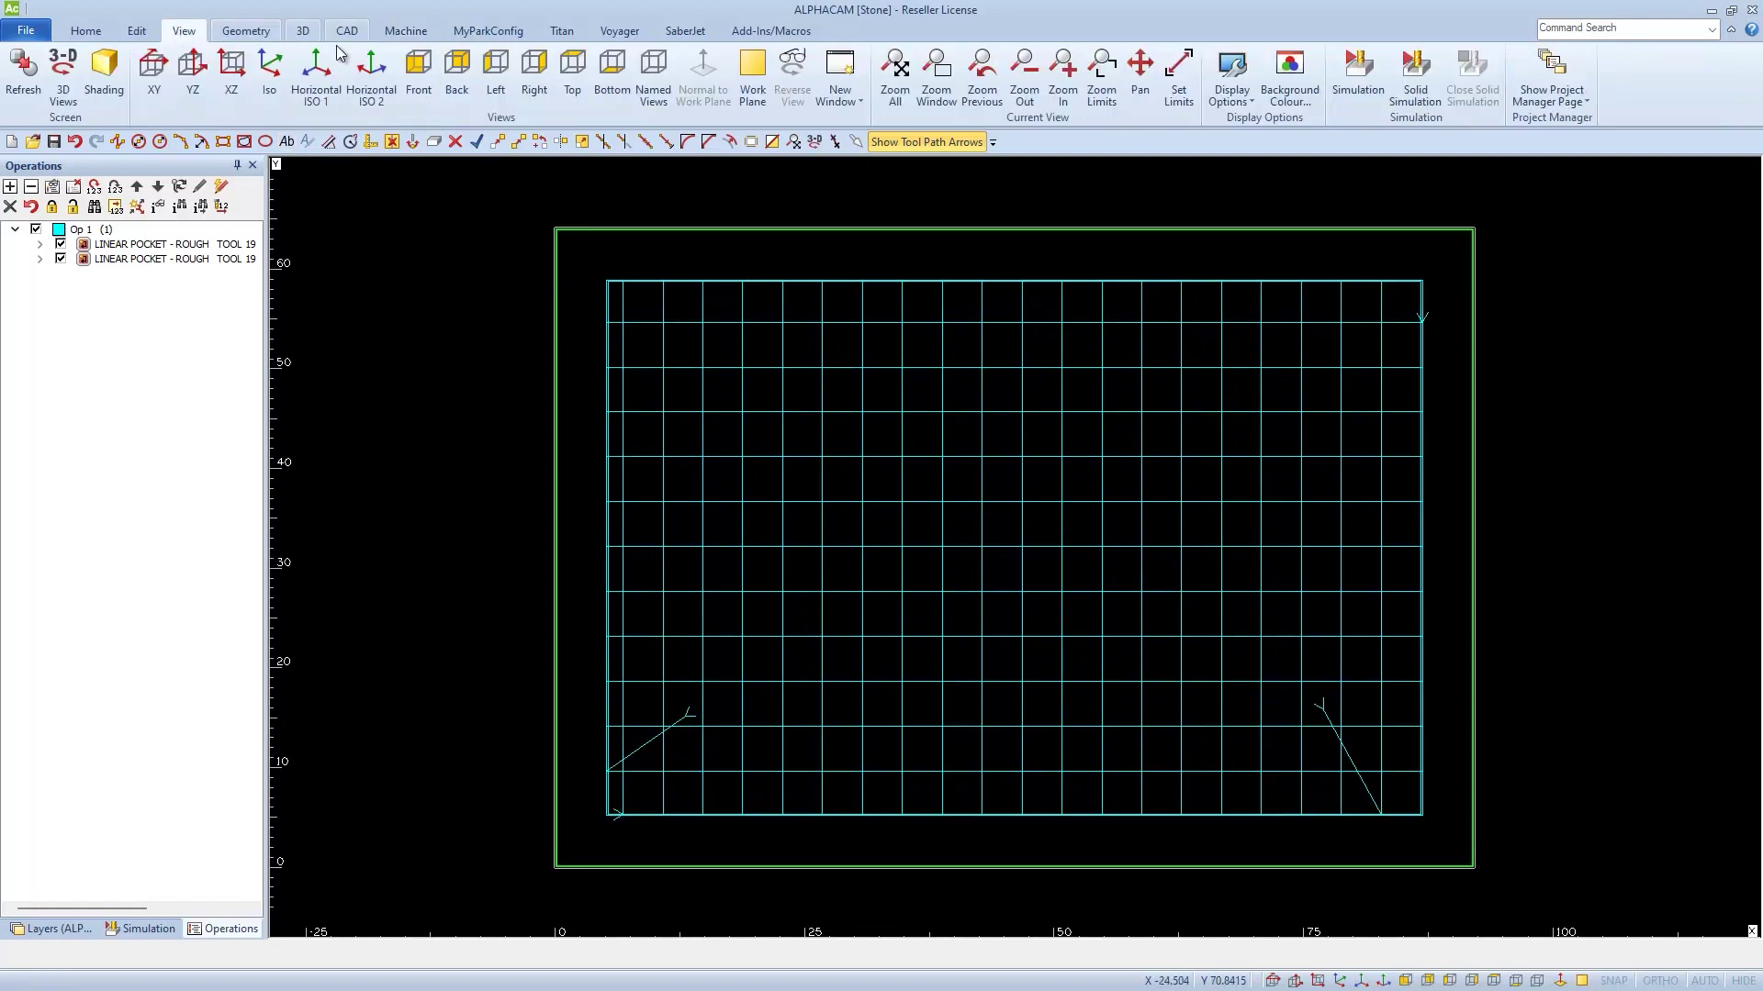
left_click(417, 66)
scroll(461, 541, "up", 3)
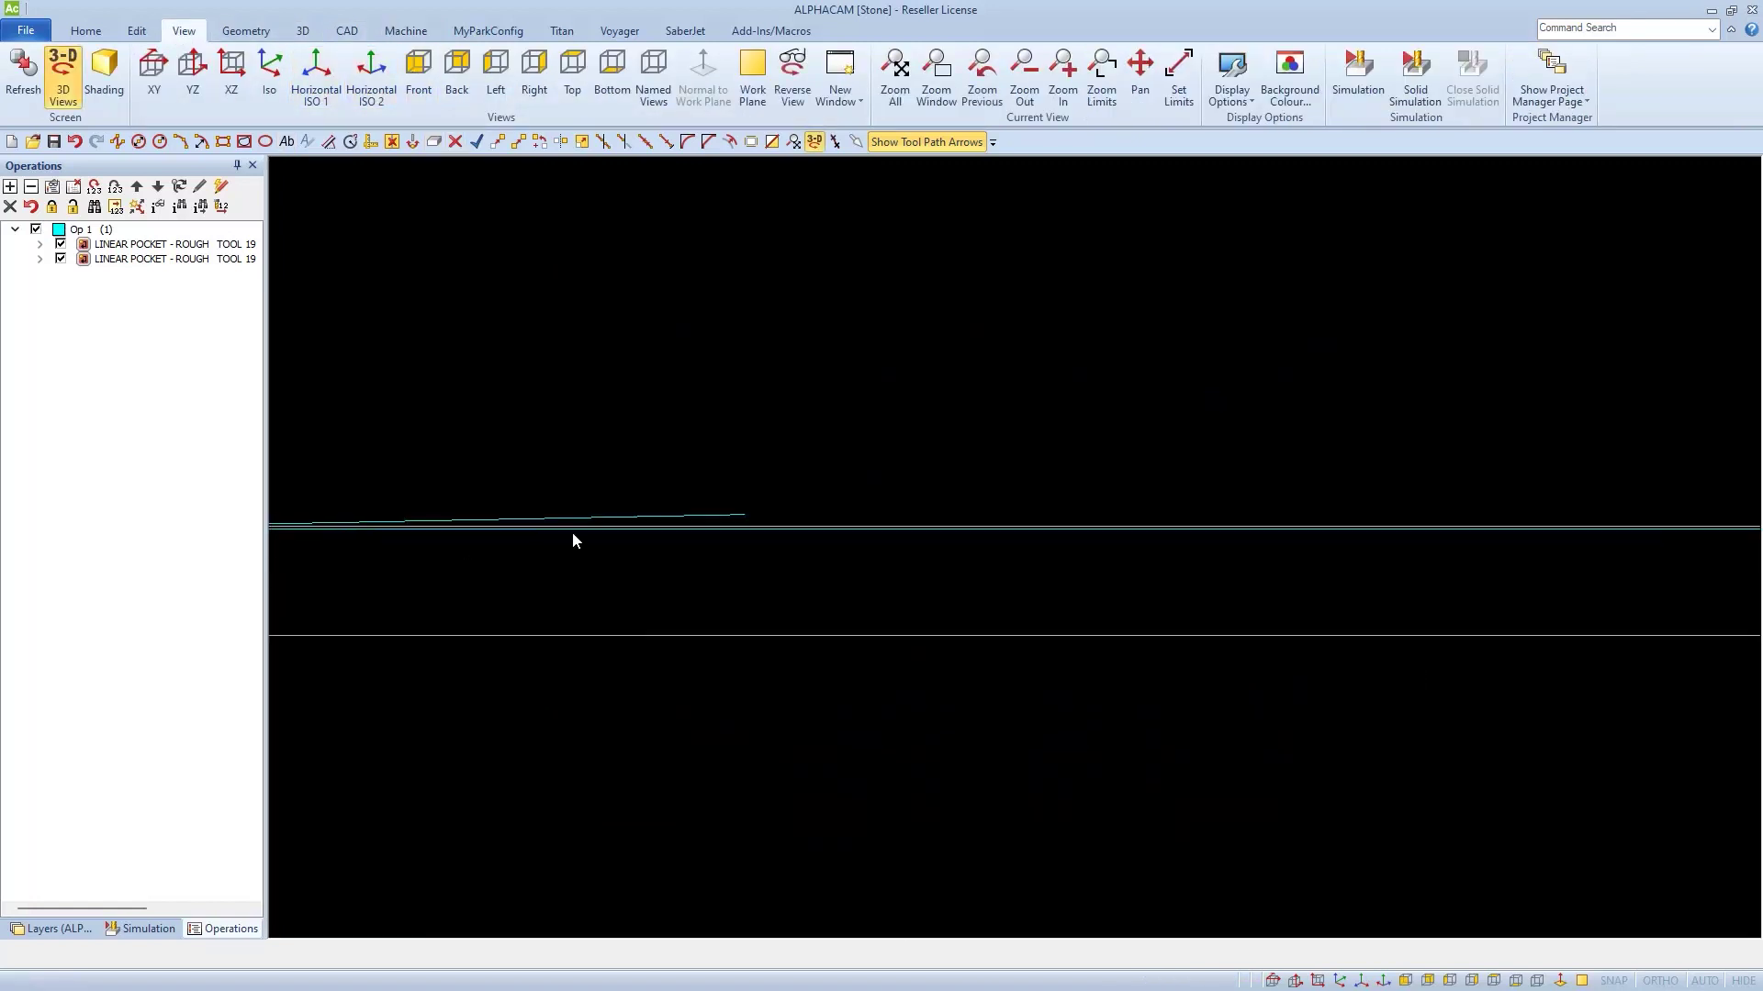
scroll(518, 538, "down", 4)
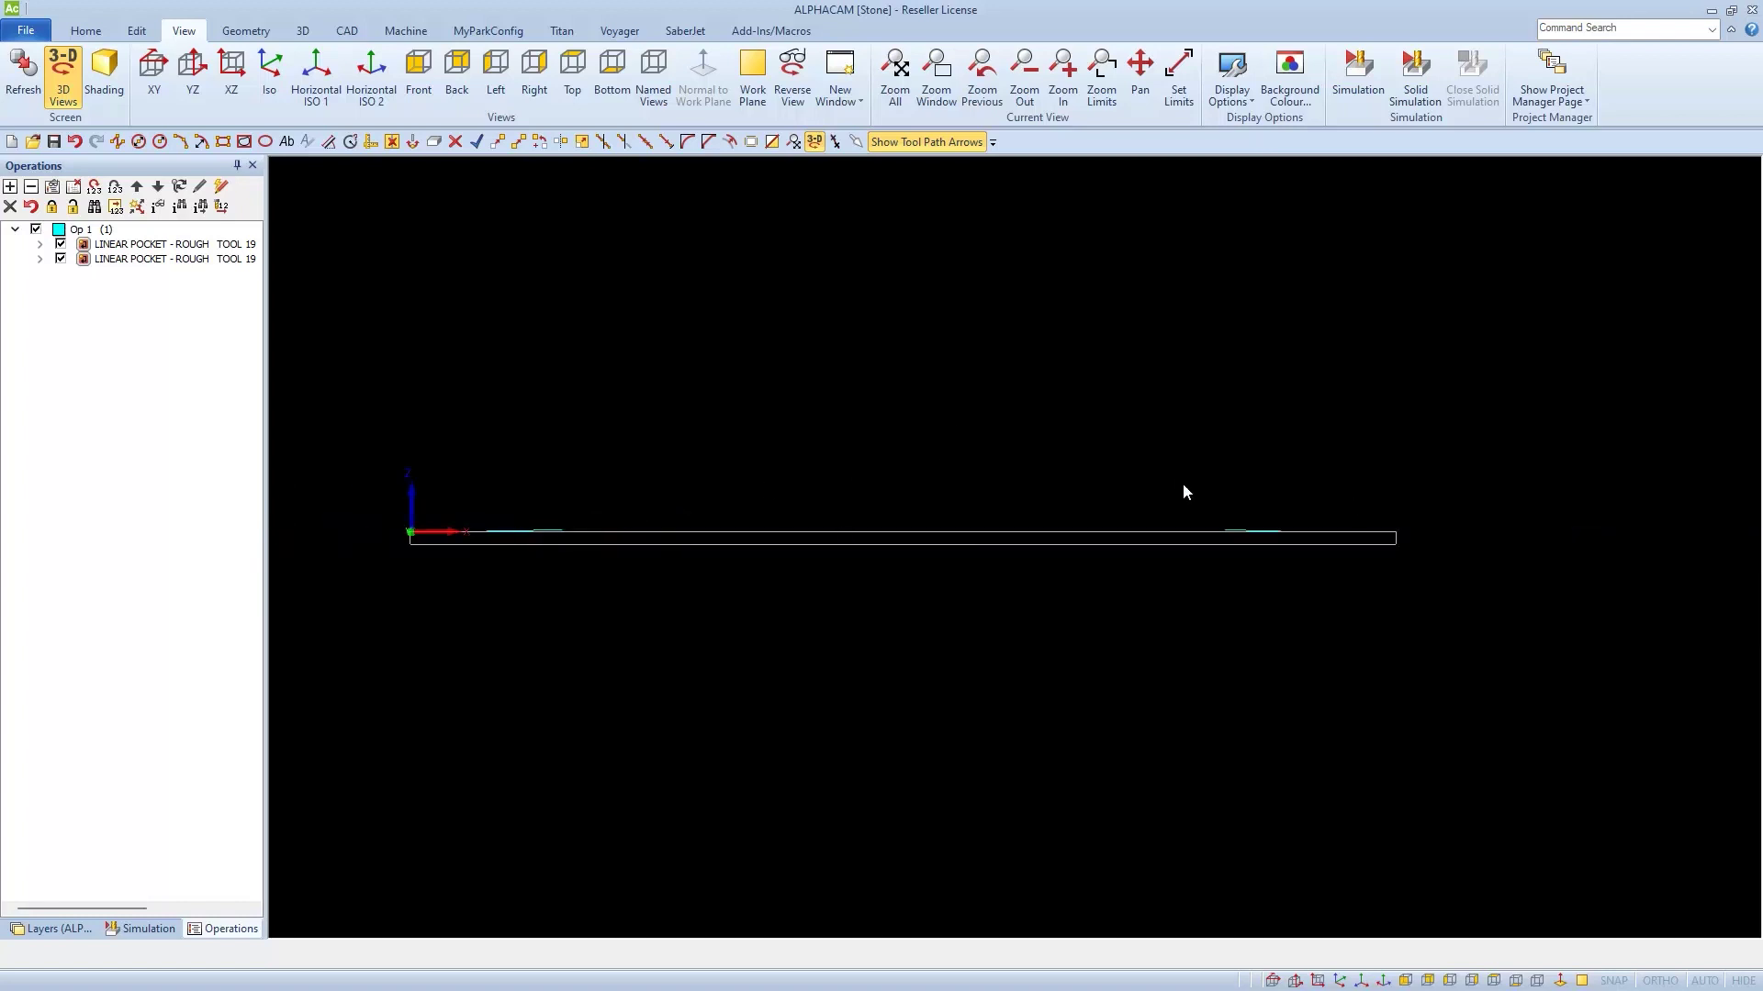
key("F3")
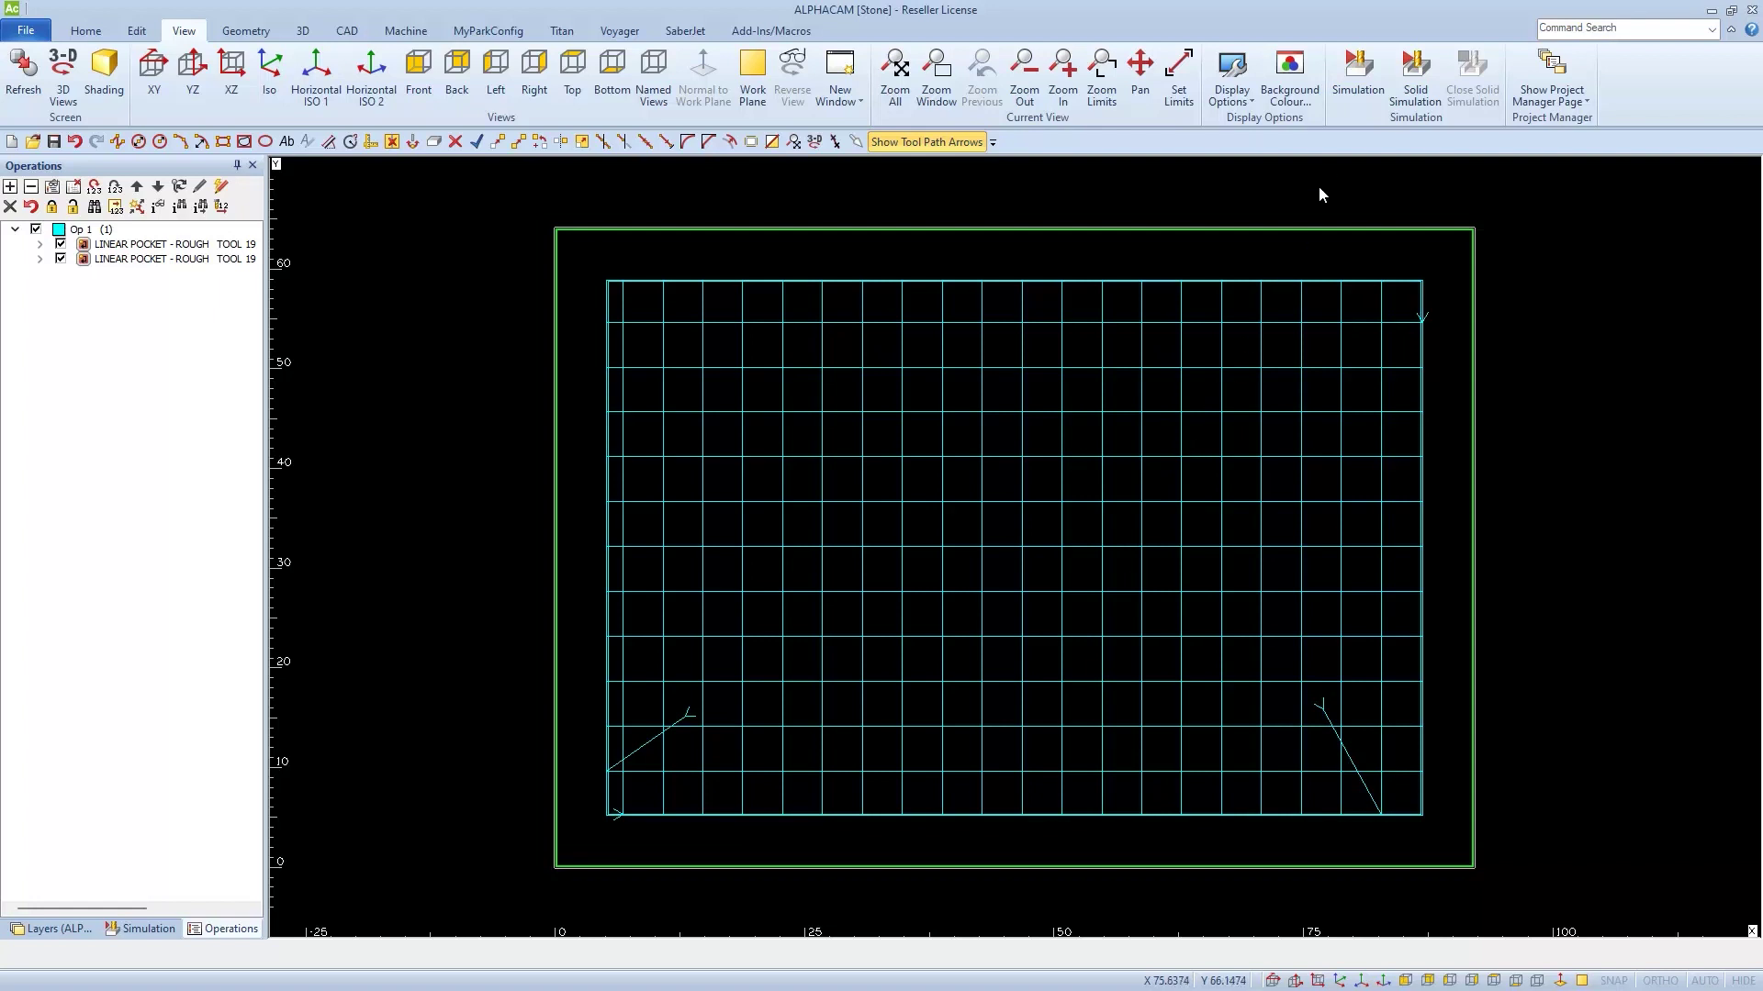
Run a solid simulation of the linear pockets in the isometric view and examine the tool's lead-in at the slab surface
left_click(1356, 85)
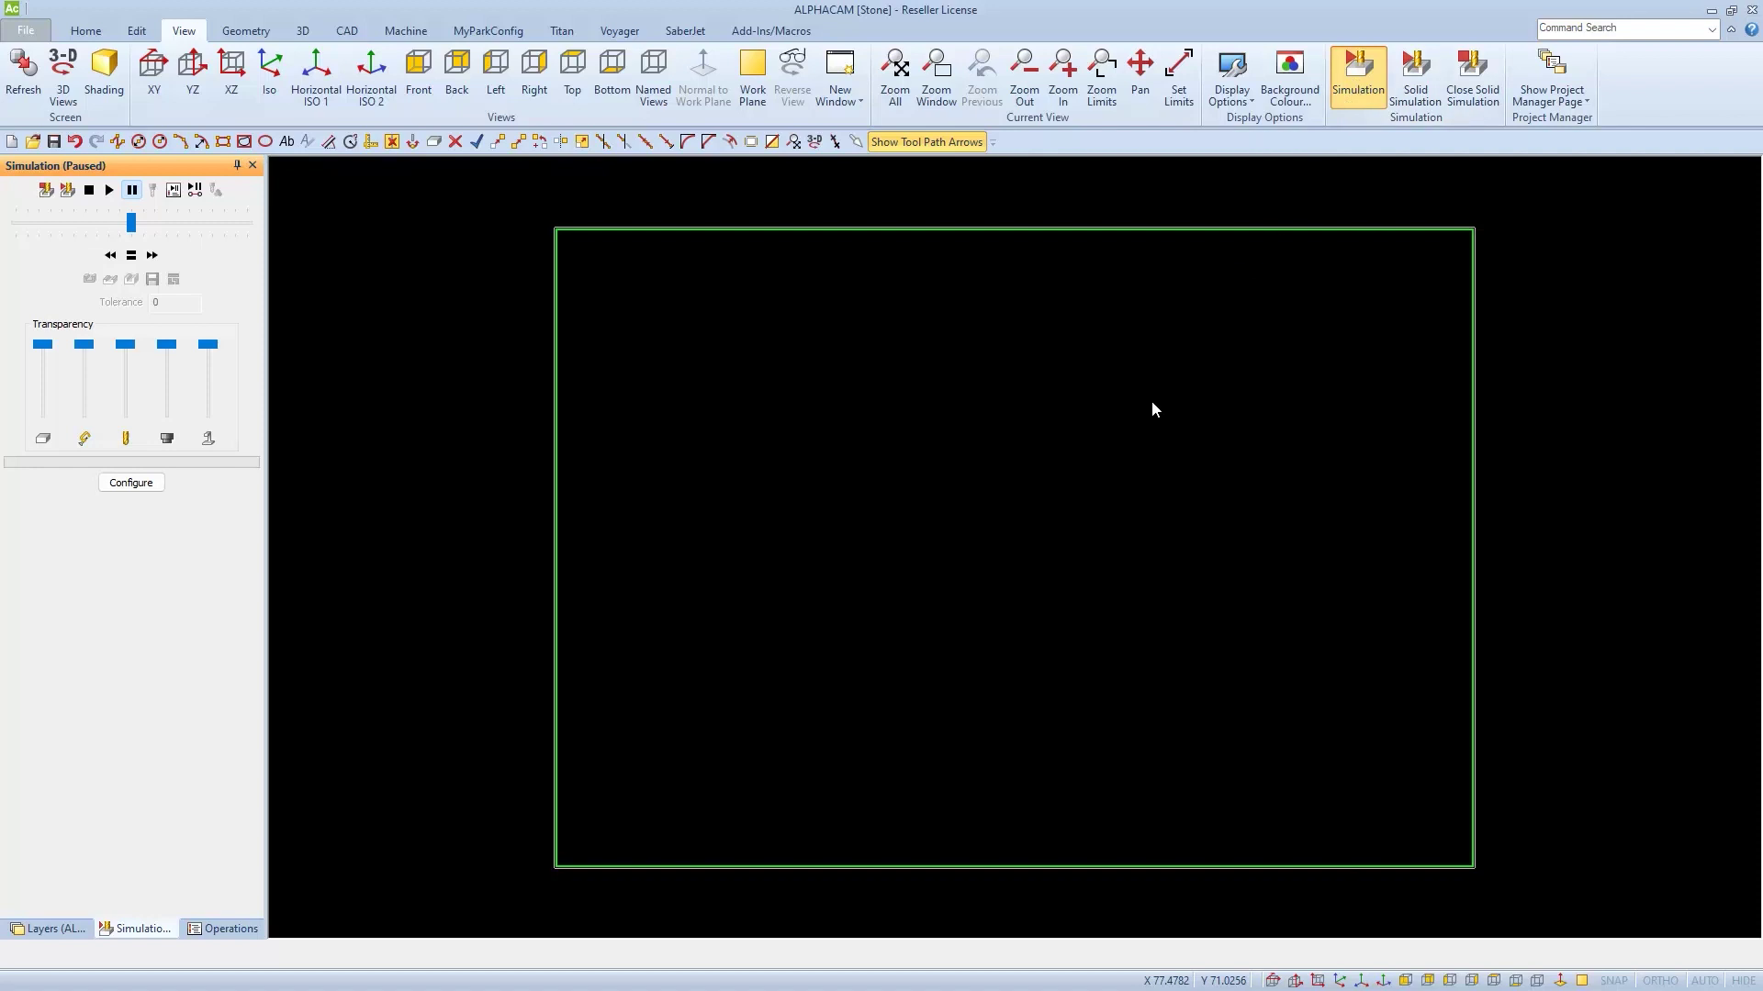
key("F8")
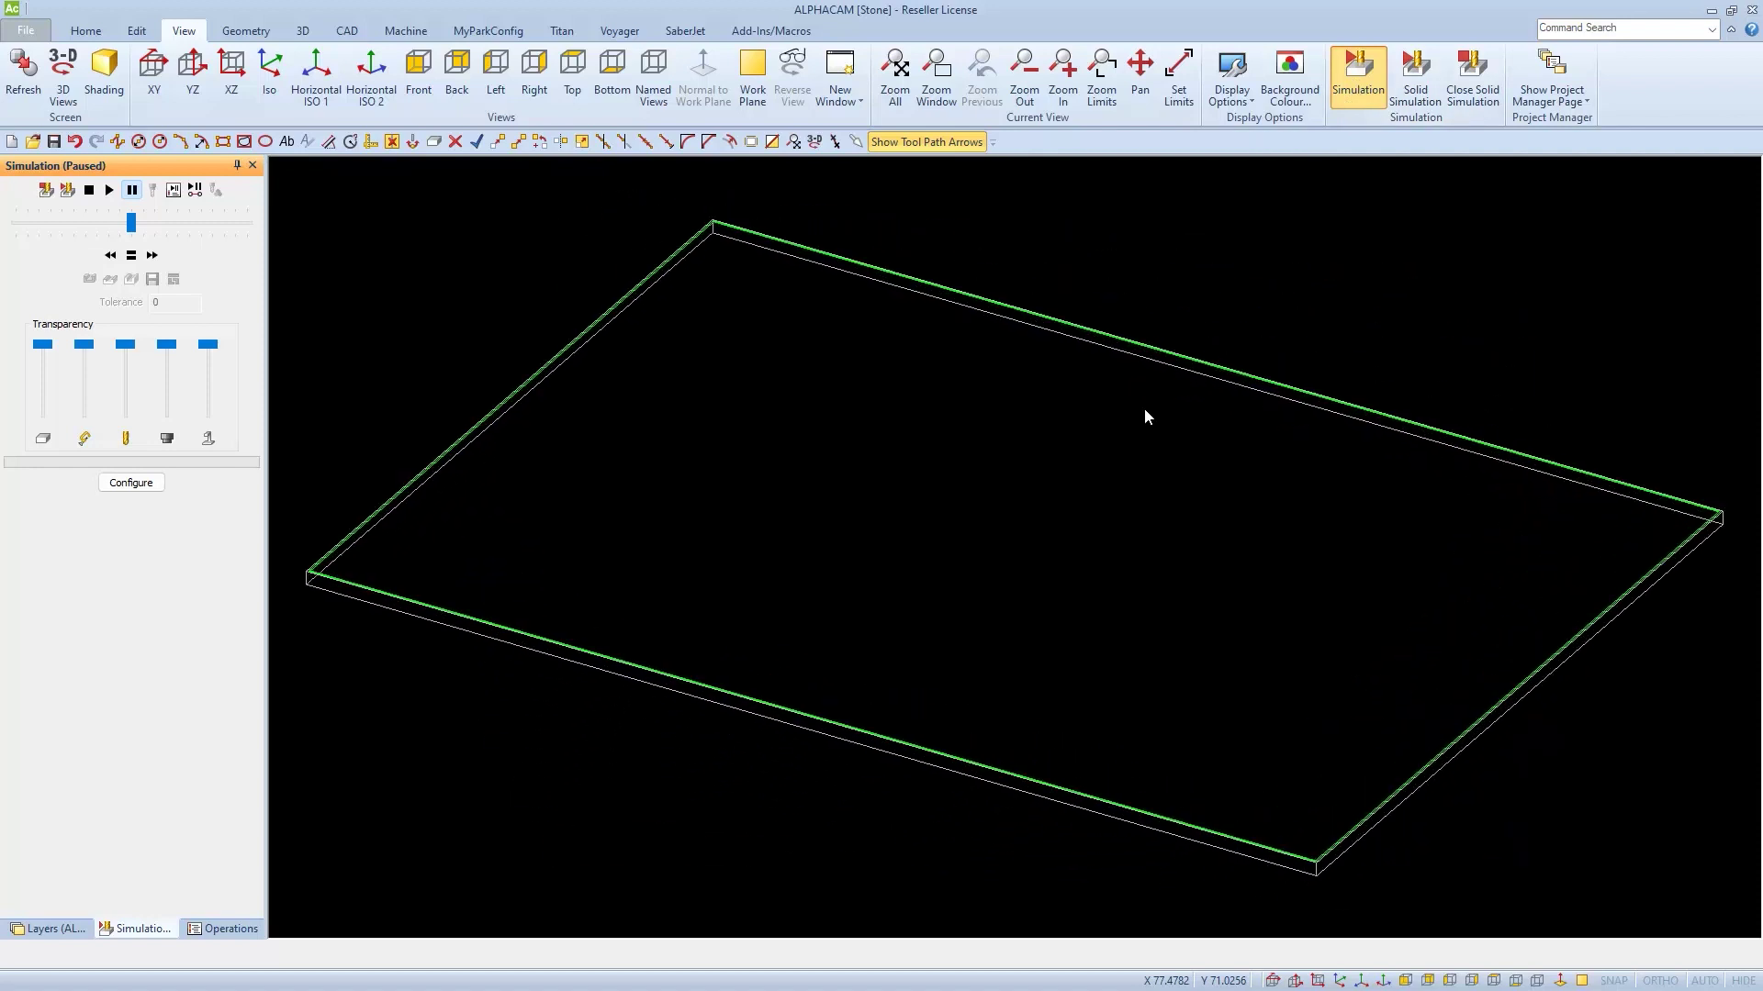
left_click(66, 191)
left_click(110, 191)
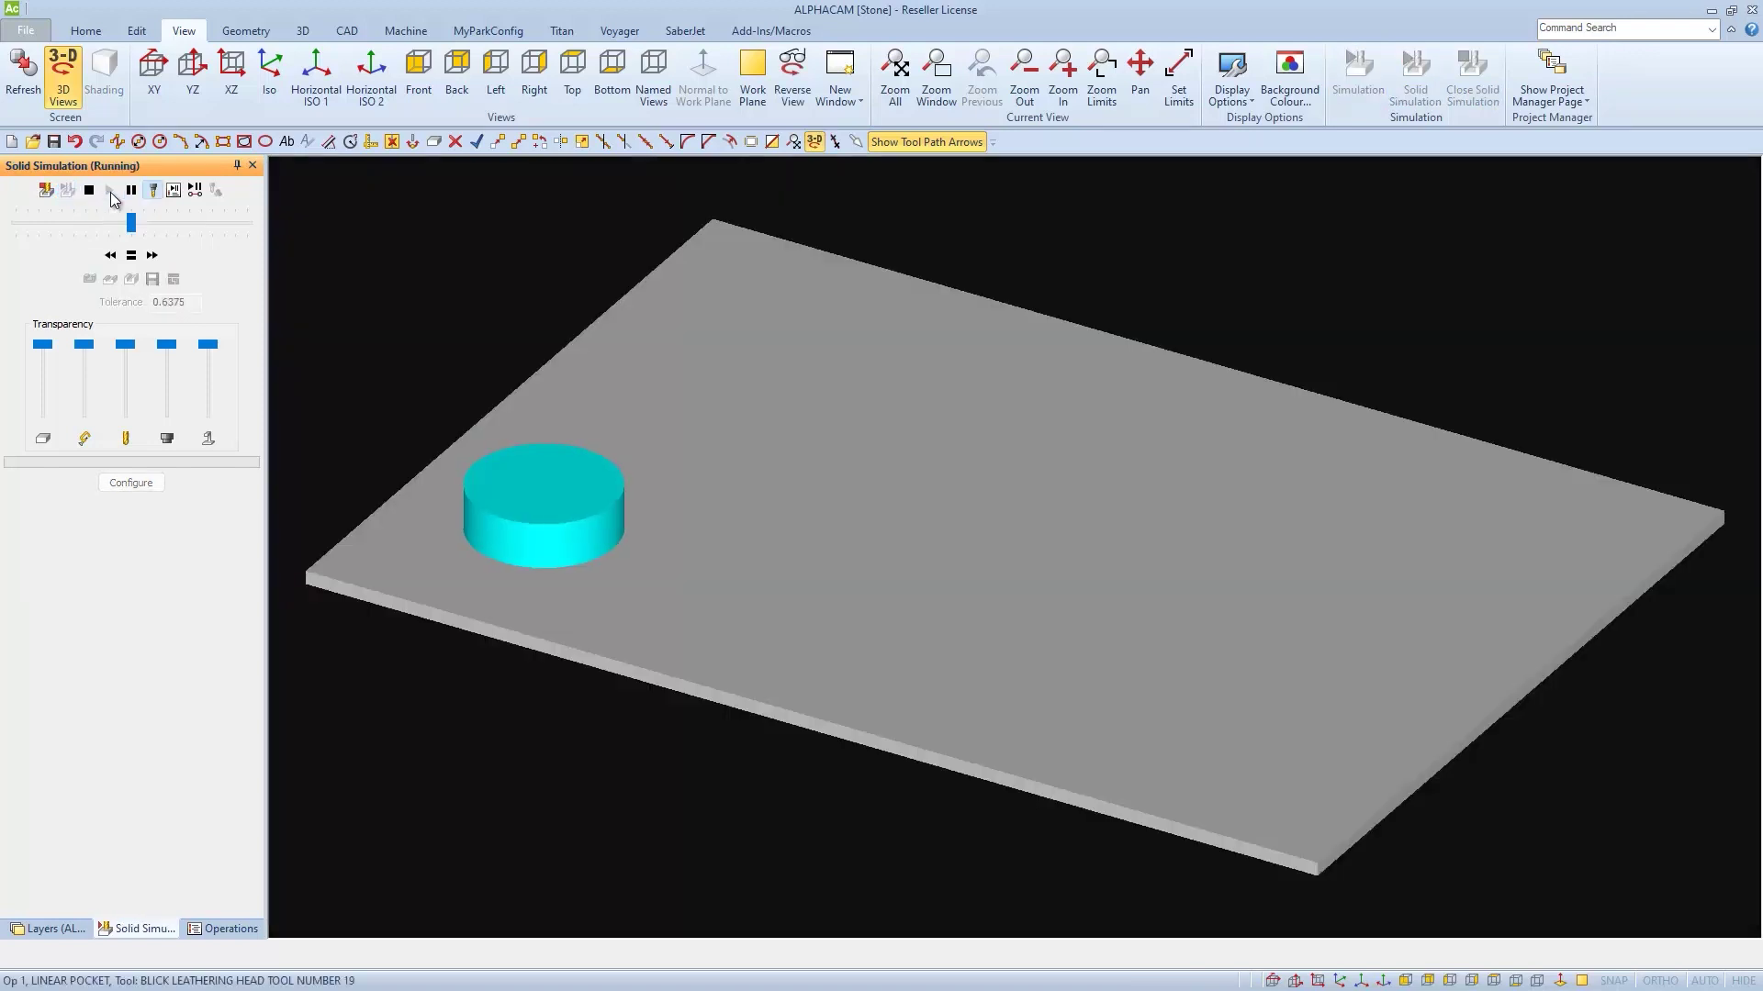
middle_click_drag(335, 597, 390, 677, "shift")
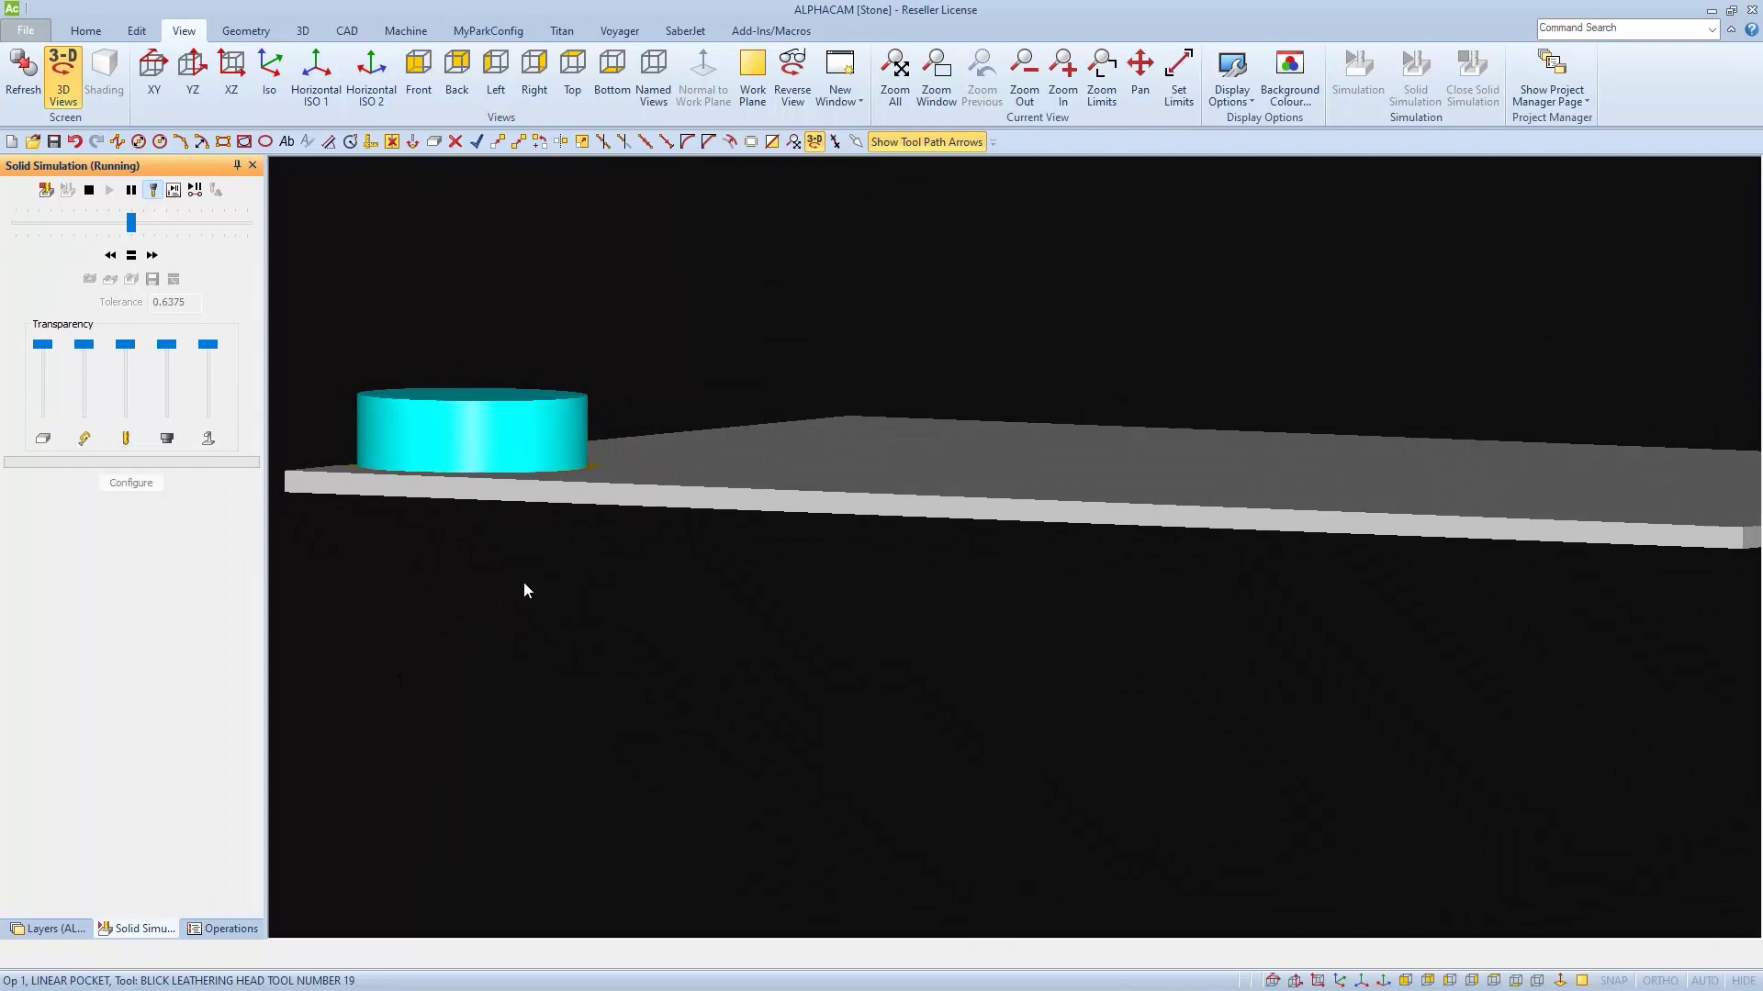
middle_click_drag(523, 586, 348, 544, "shift")
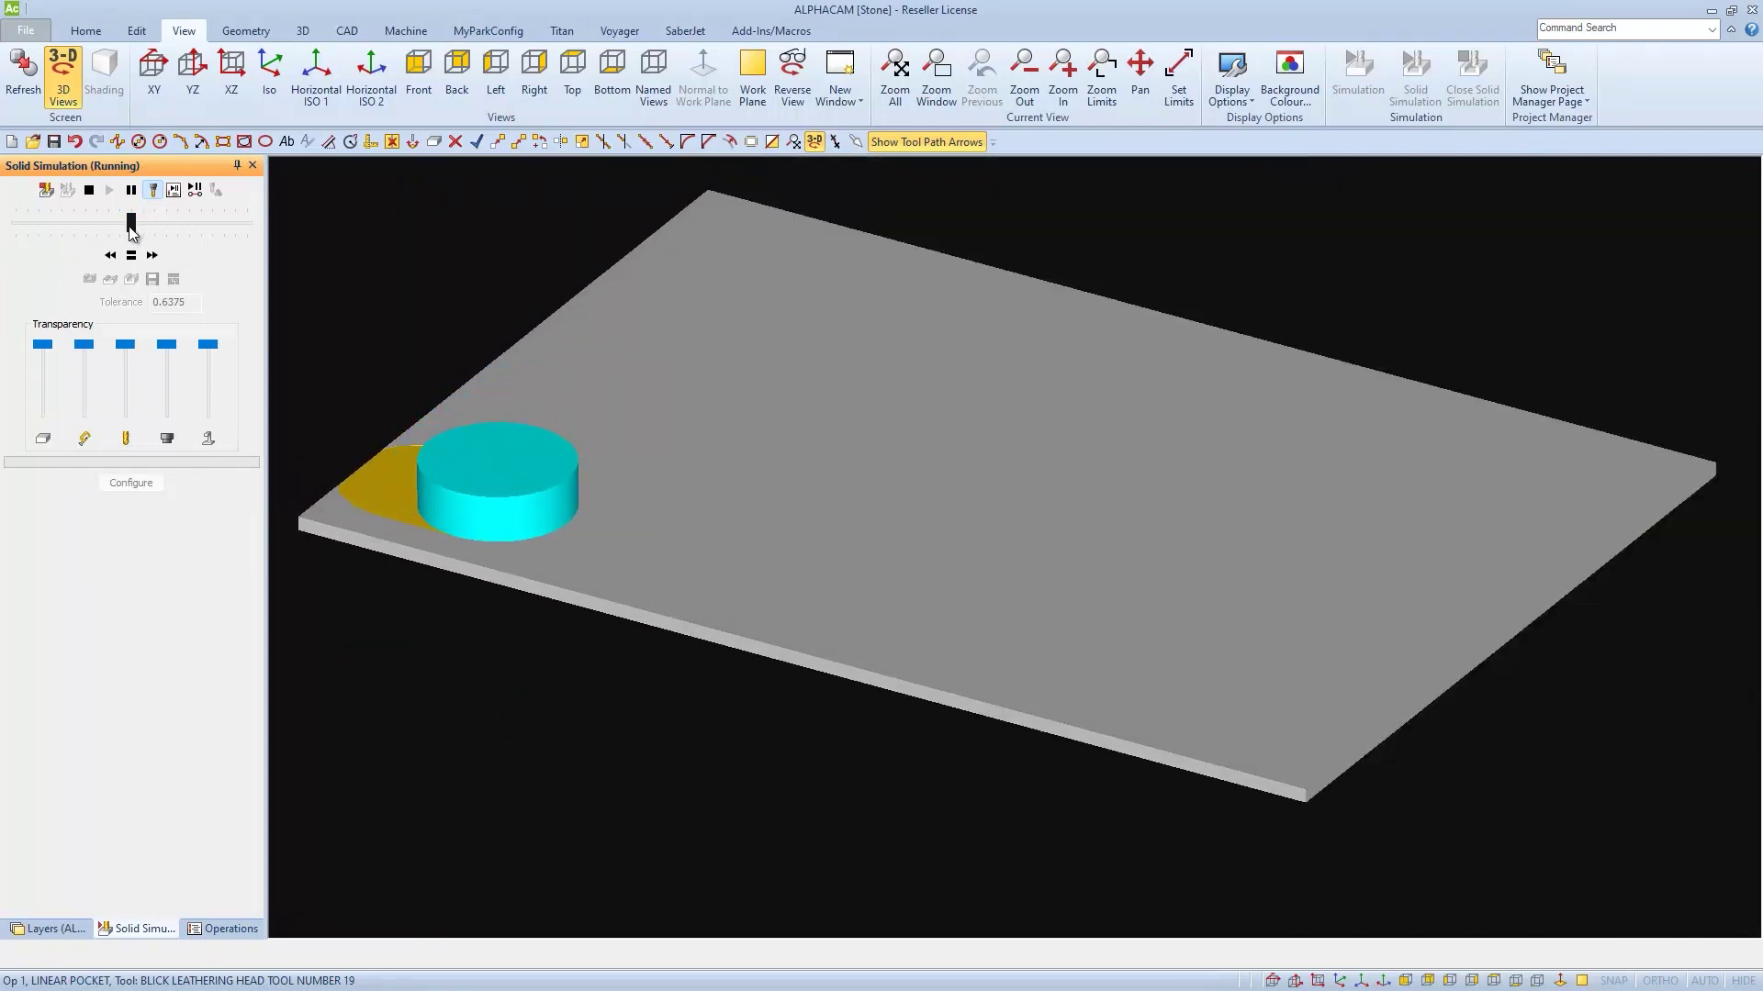
Raise the simulation speed to Time x 16 and then faster to watch the passes, and end it in the plan view
left_click_drag(131, 223, 176, 226)
mouse_move(180, 234)
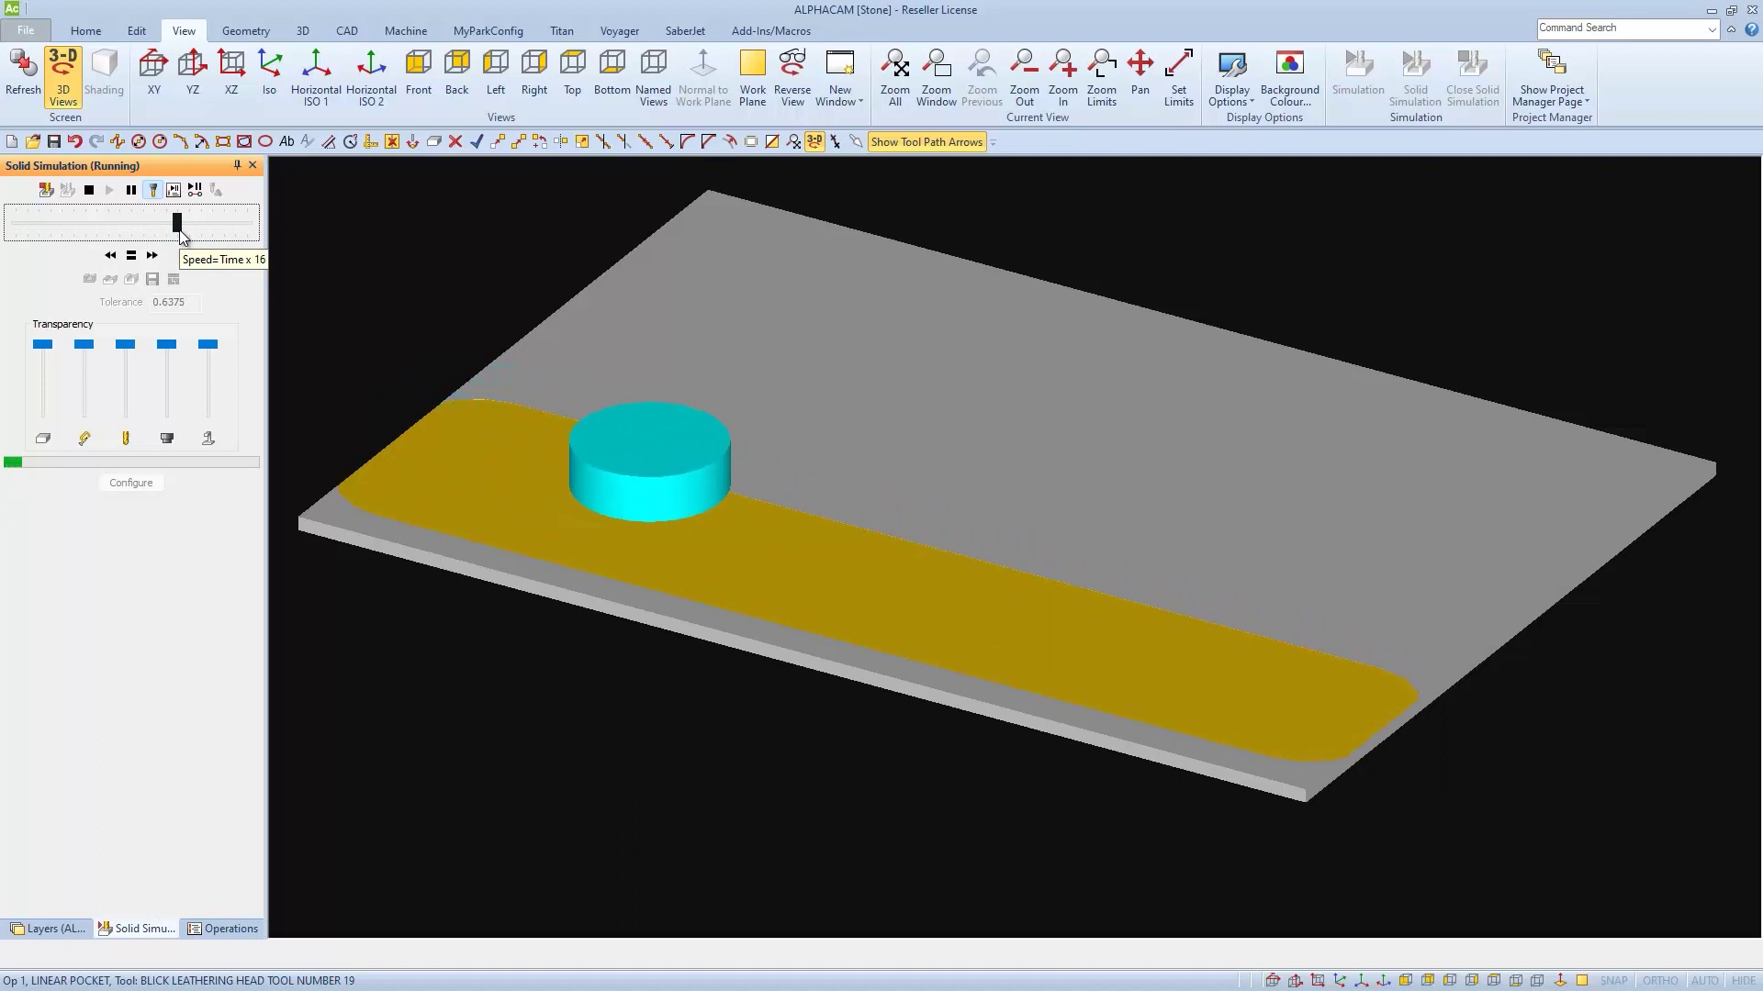
left_click_drag(179, 224, 225, 223)
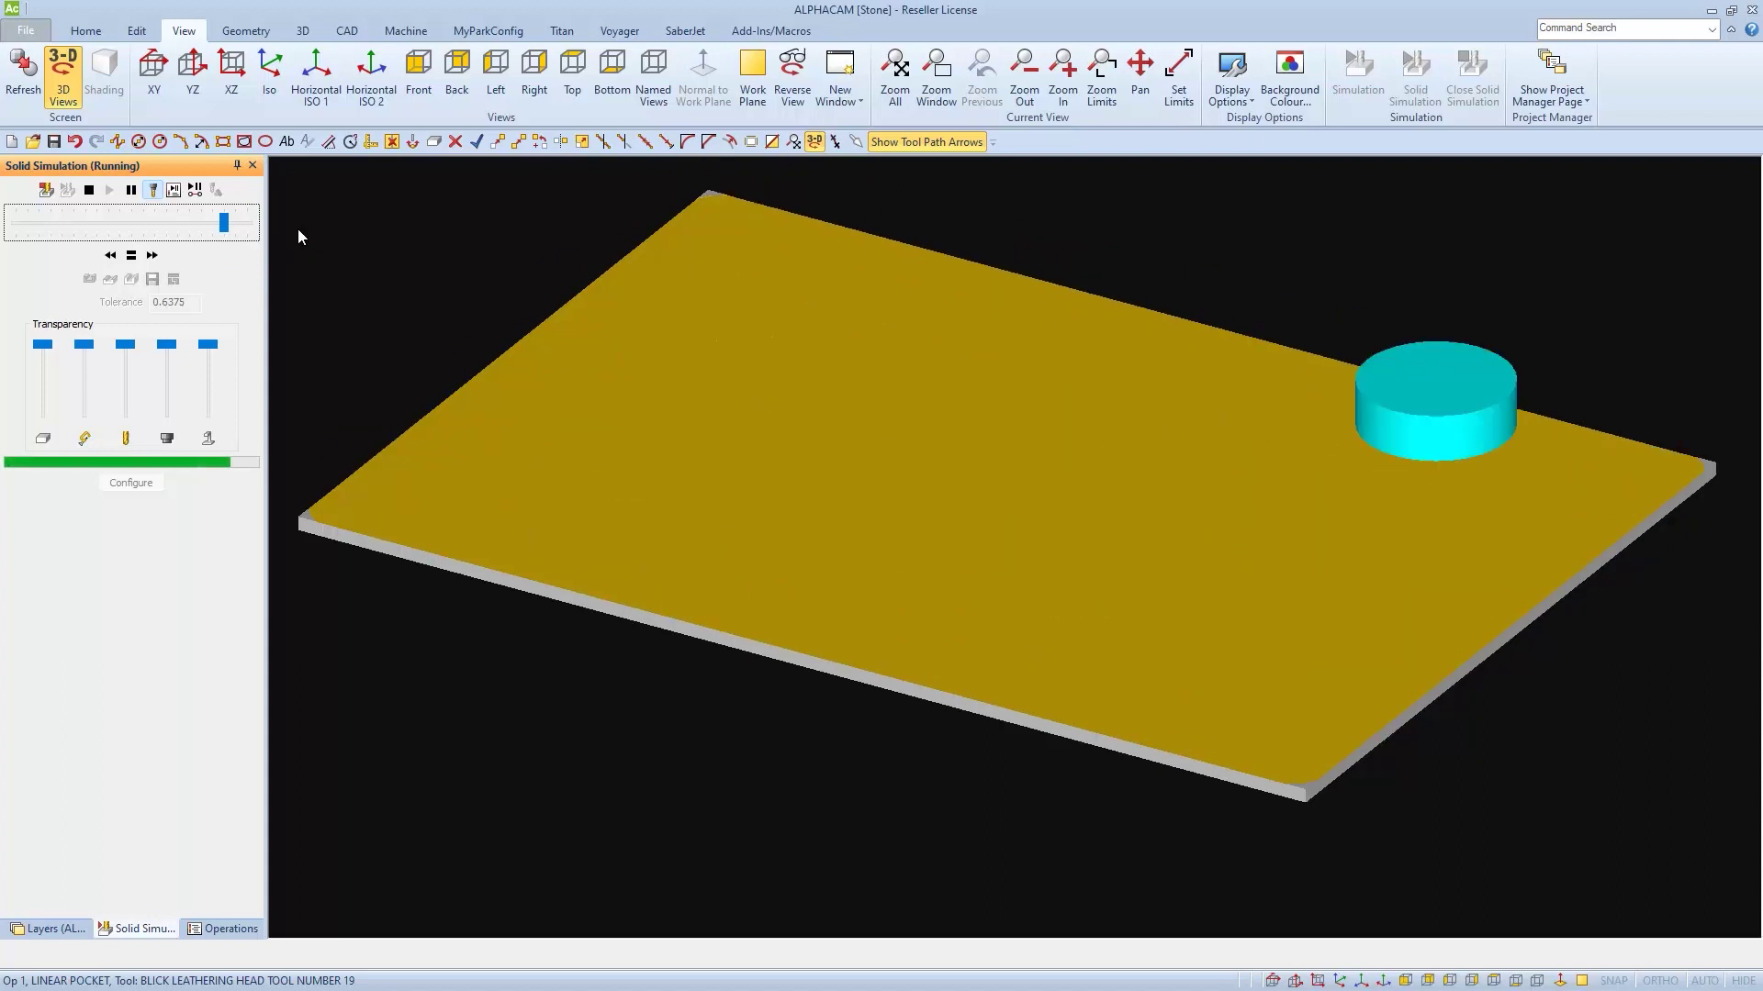
left_click(45, 190)
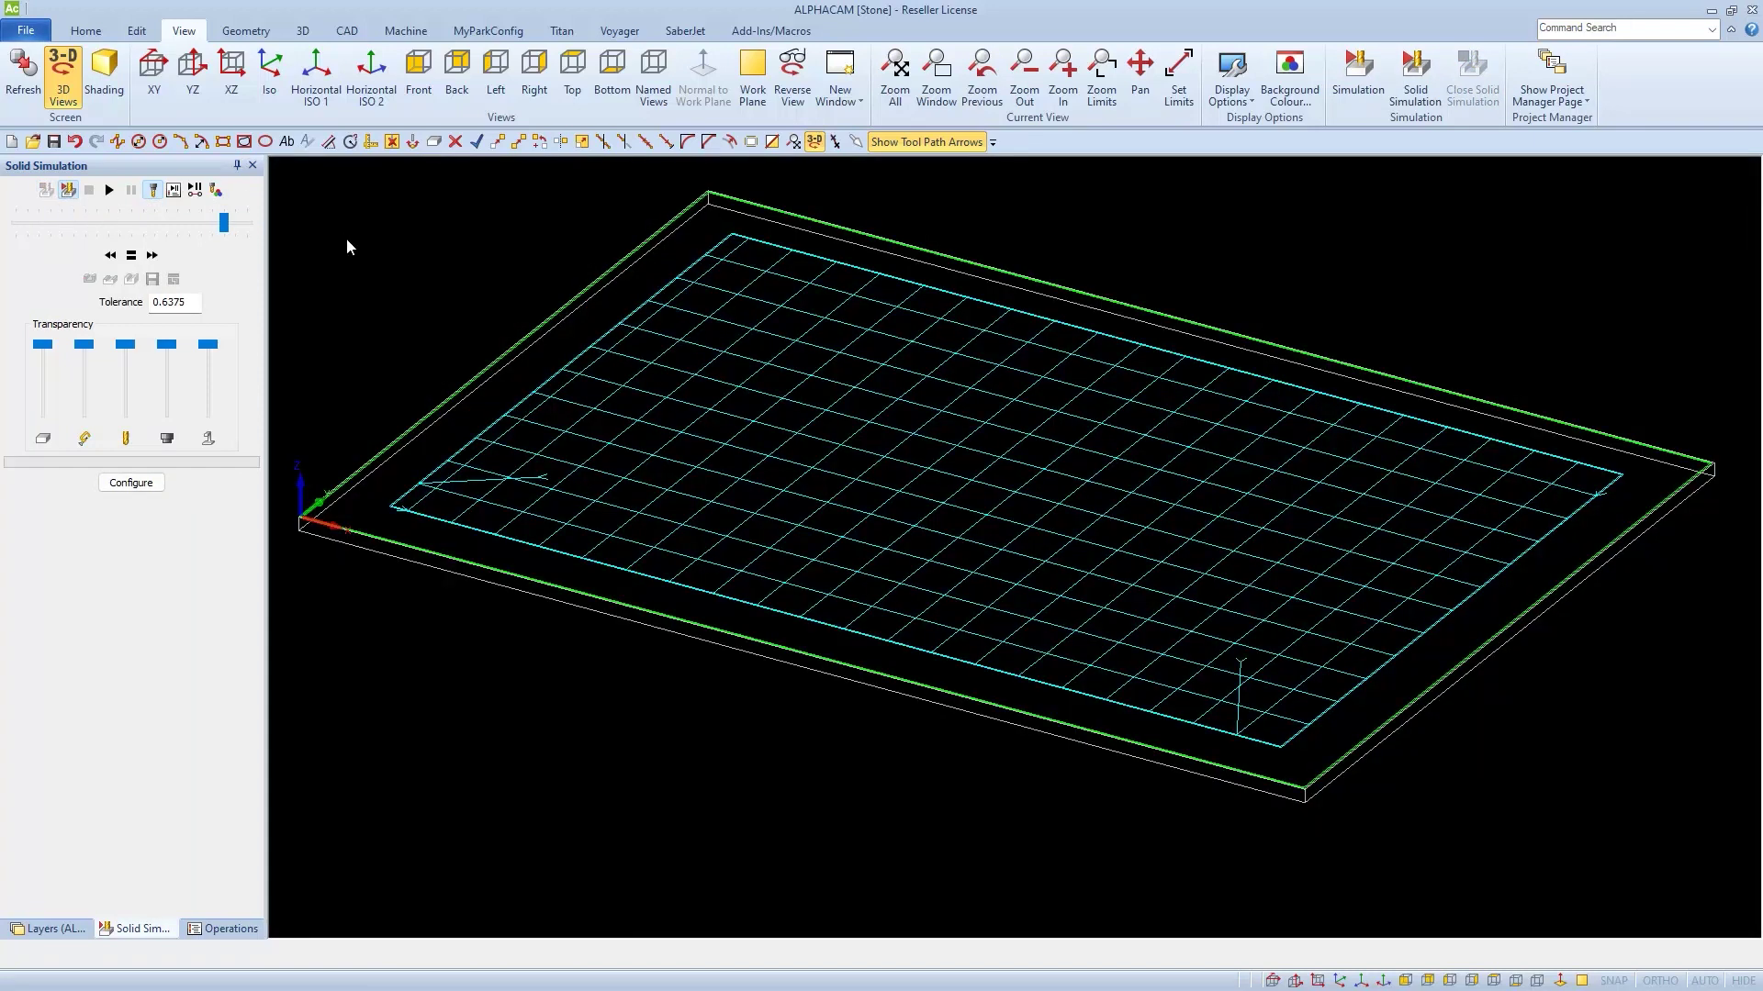
key("F12")
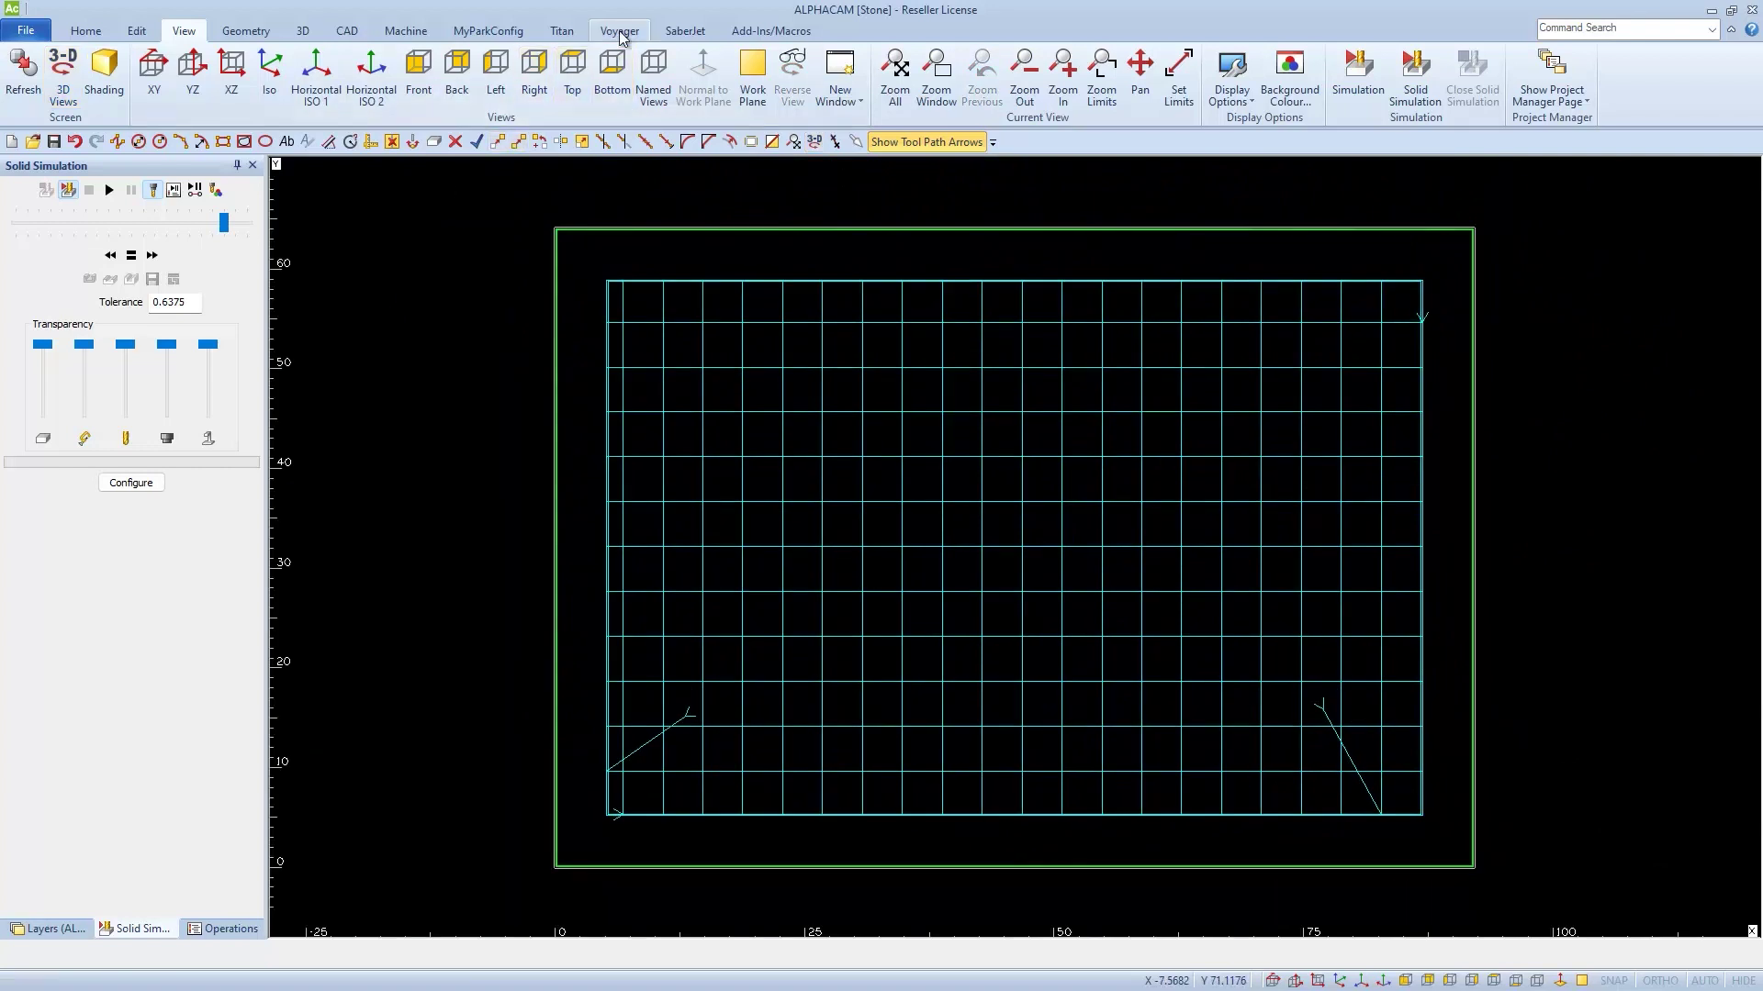
Bring up the Voyager commands for sending the G-code
left_click(619, 31)
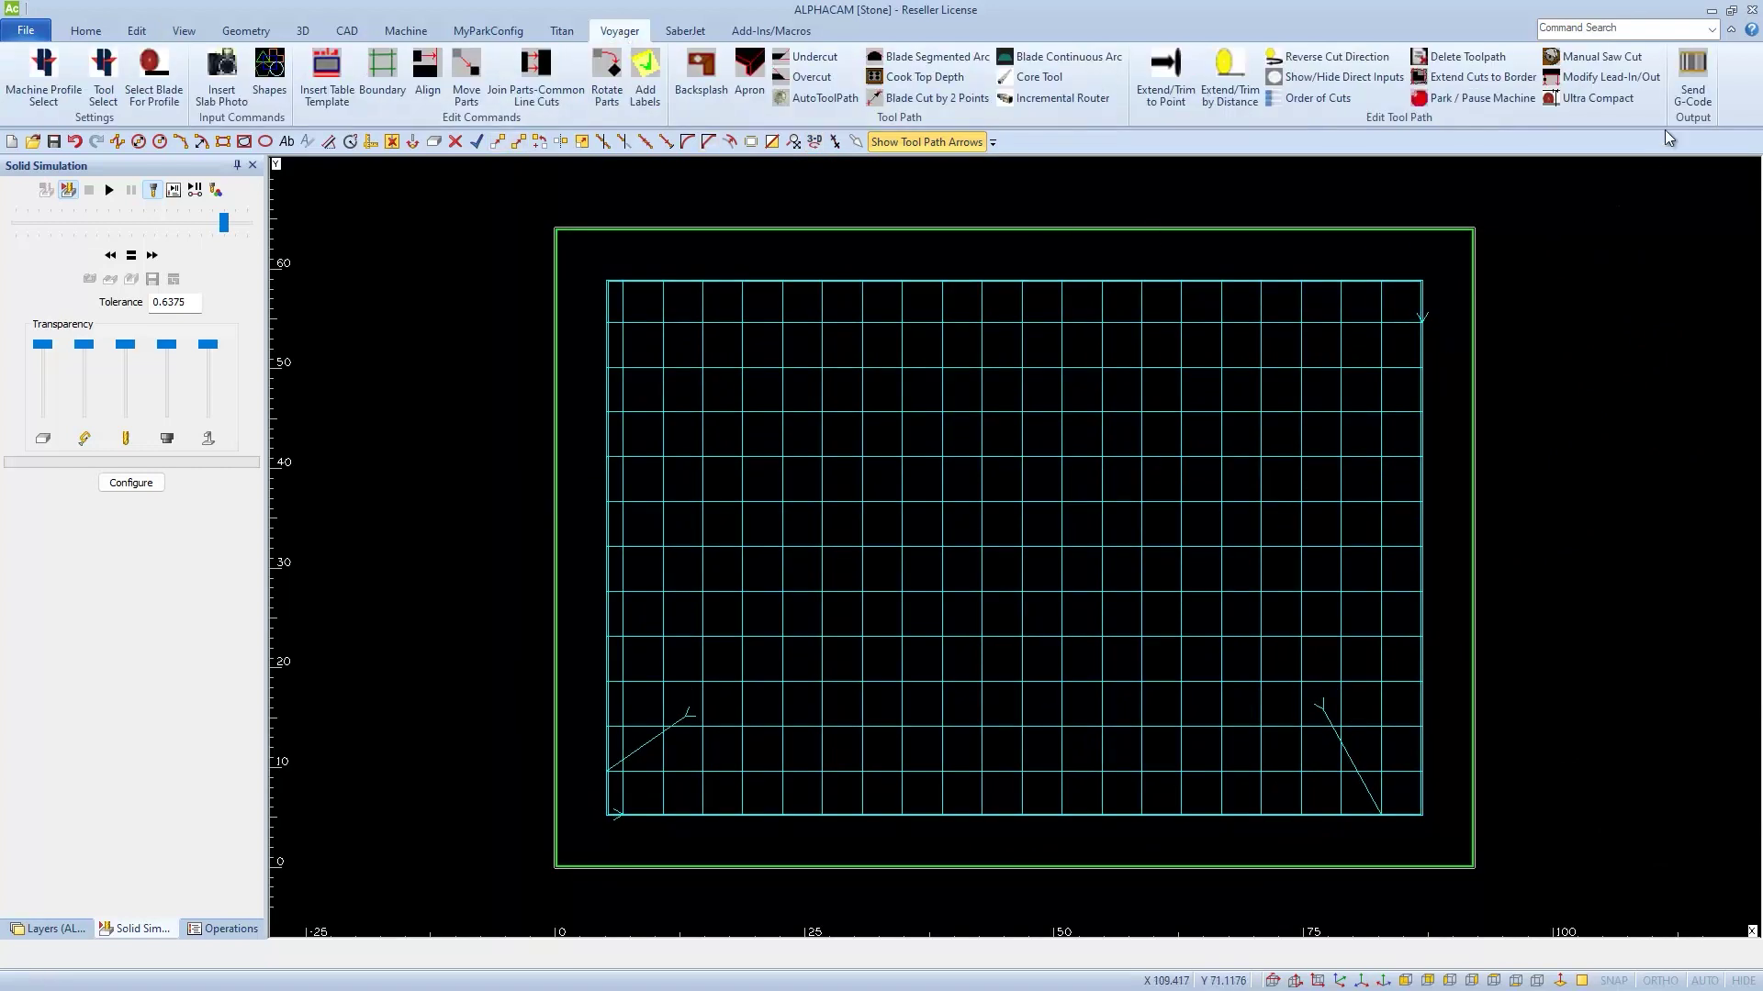